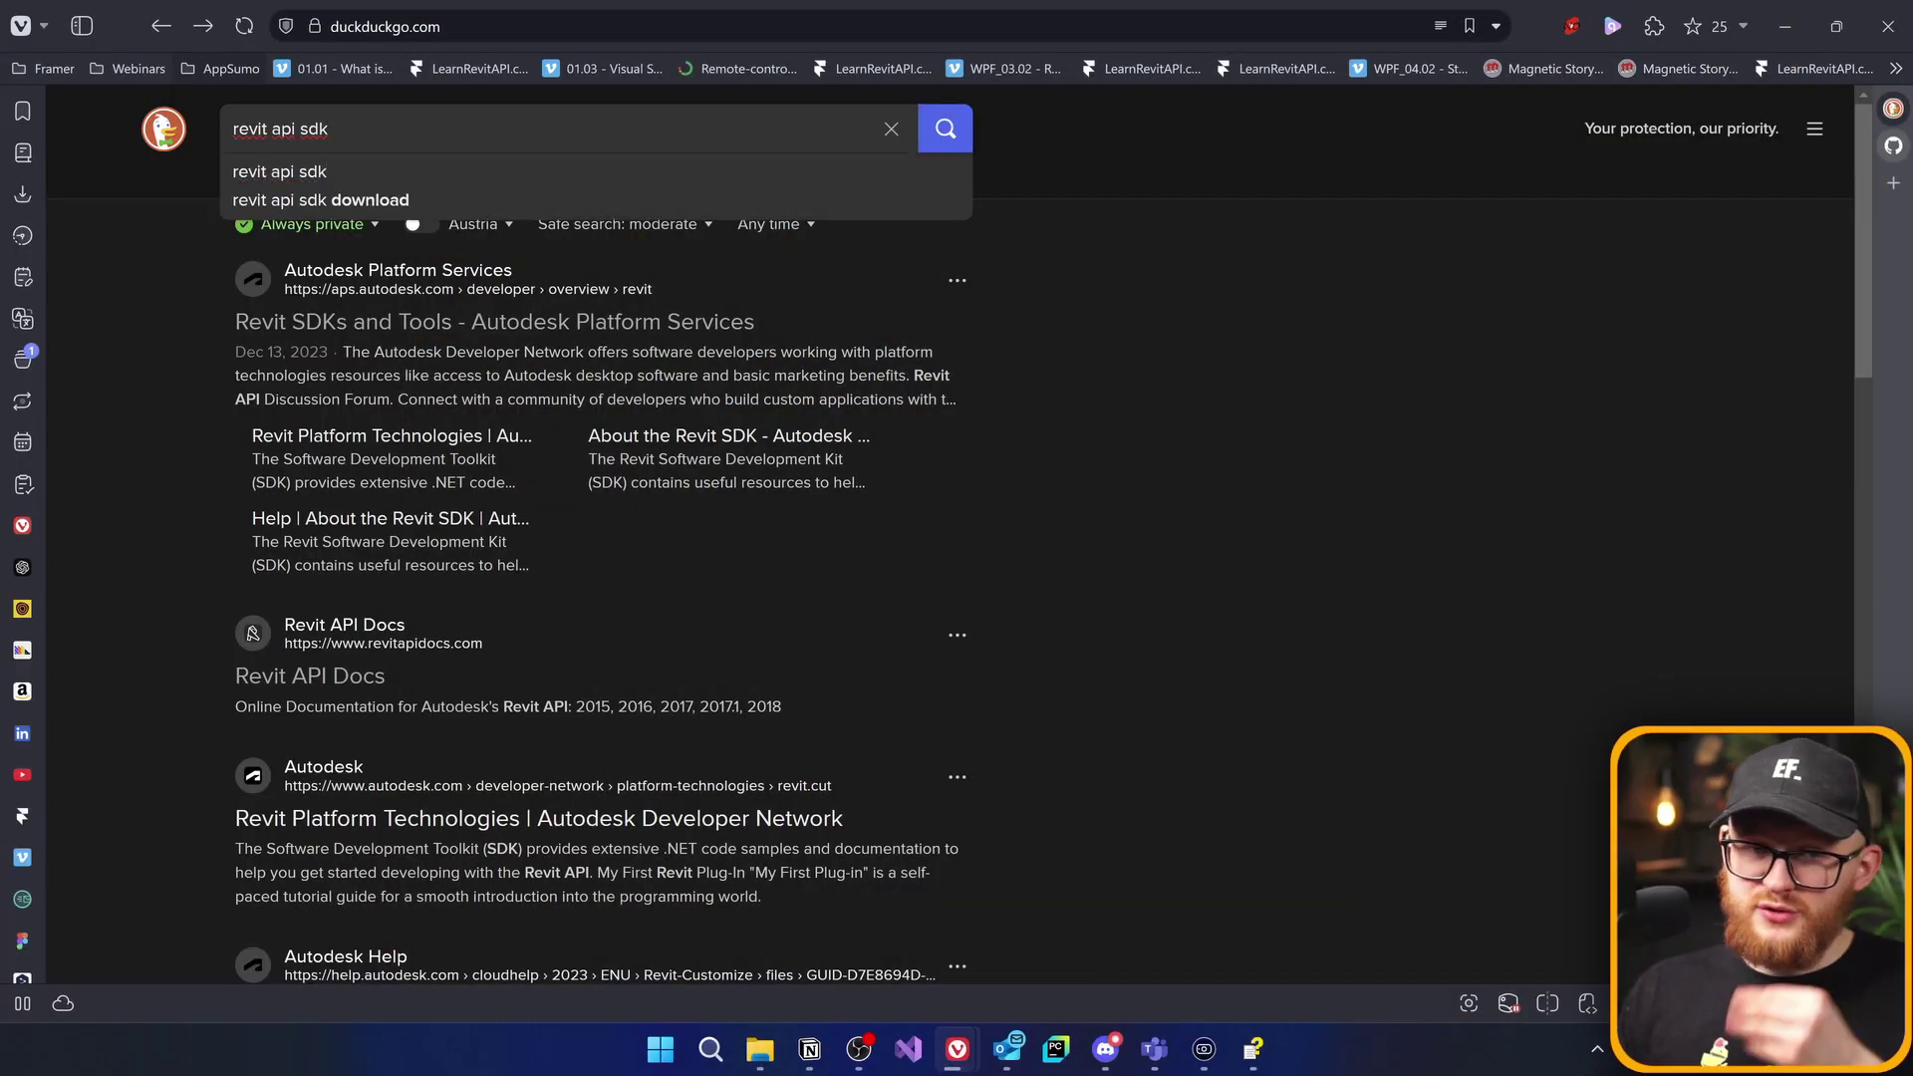
Open the Revit SDKs and Tools page and start downloading the Revit .NET SDK installer
left_click(55, 156)
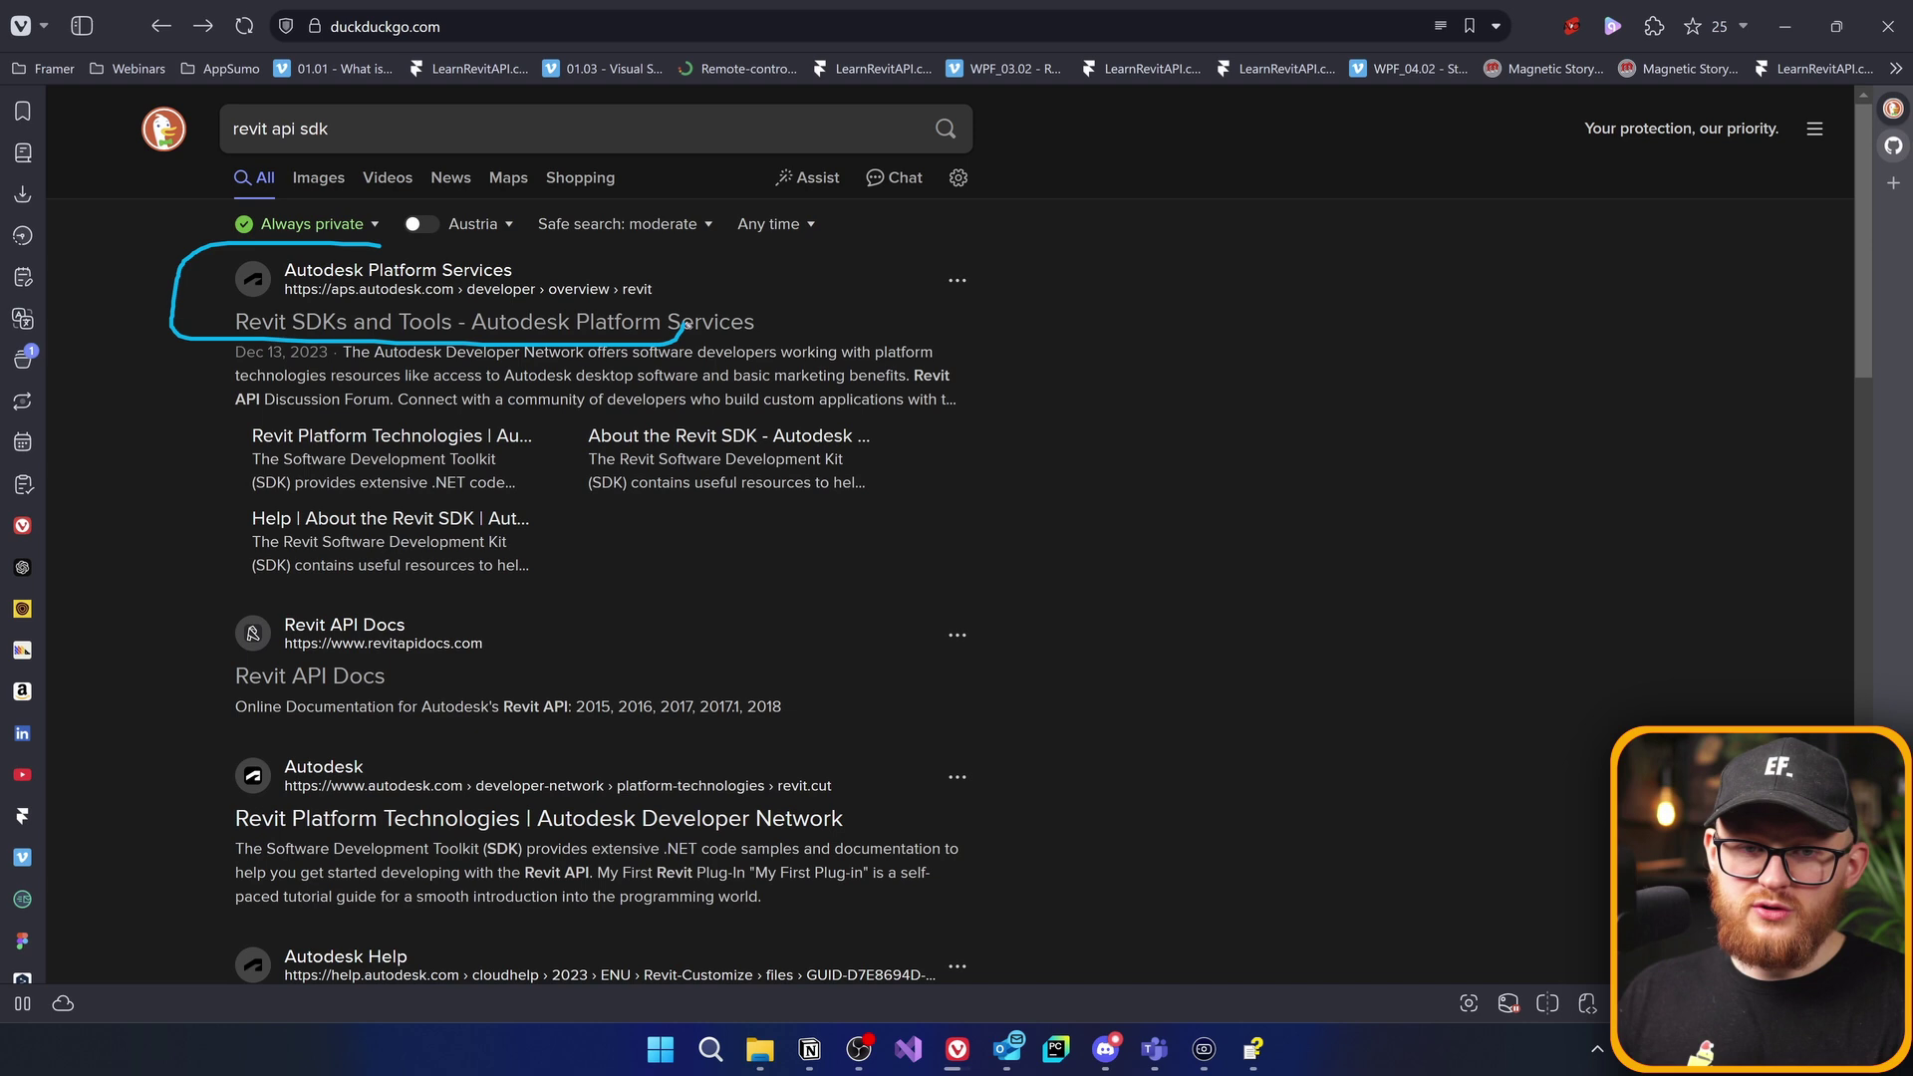
left_click(421, 324)
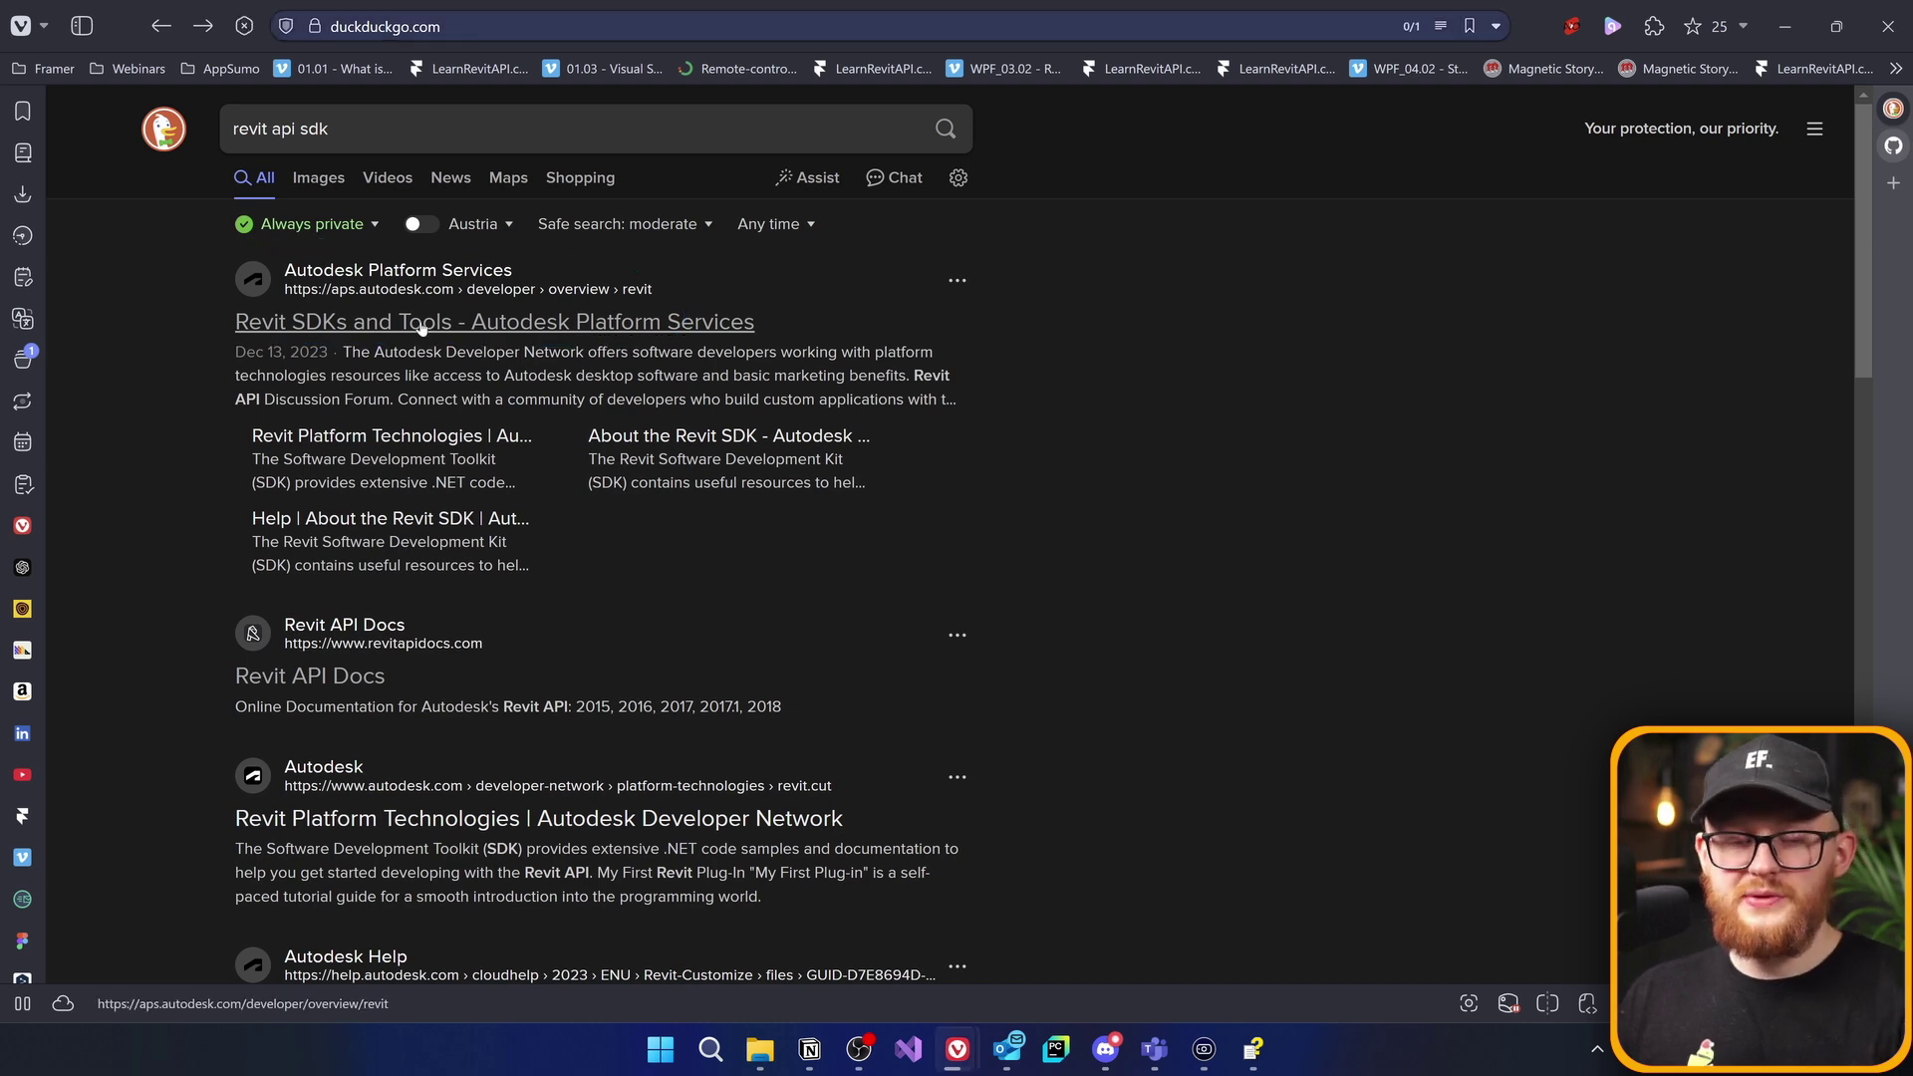
scroll(312, 585, "down", 3)
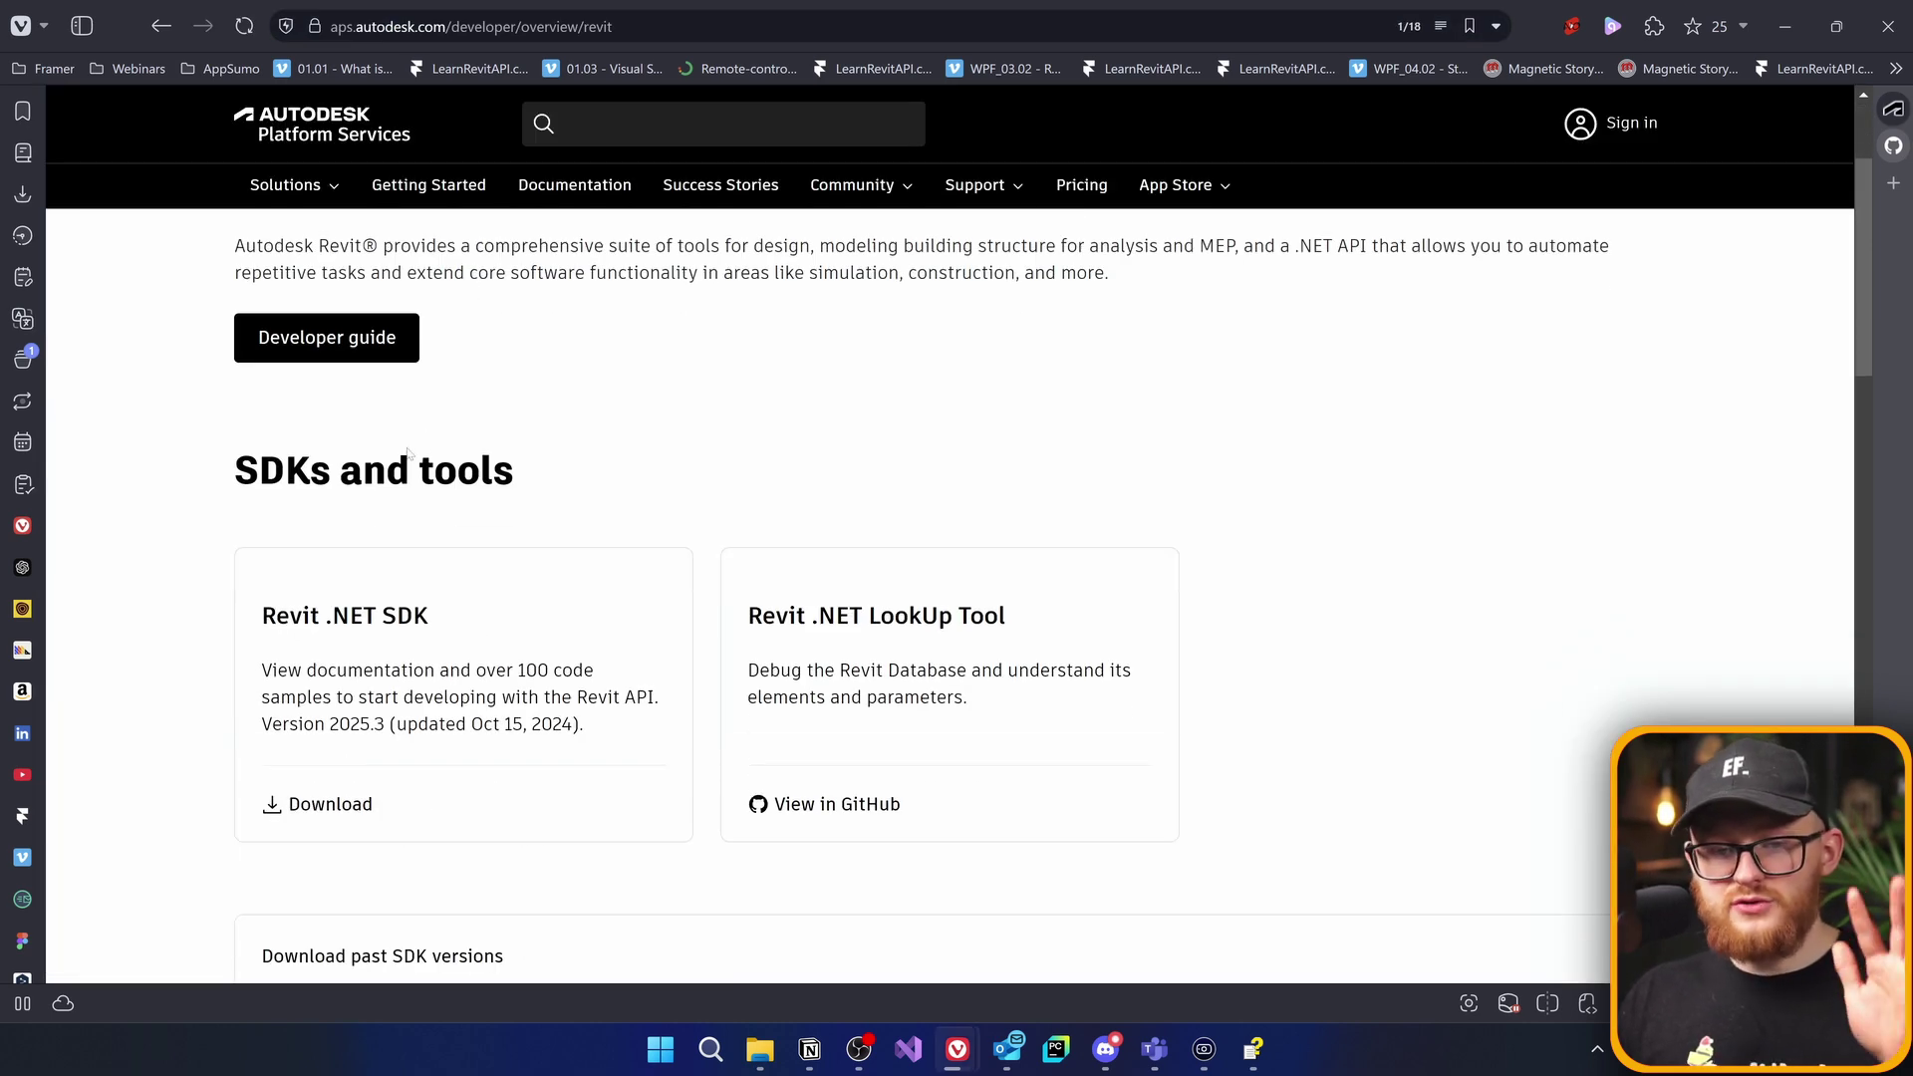
left_click_drag(312, 584, 429, 617)
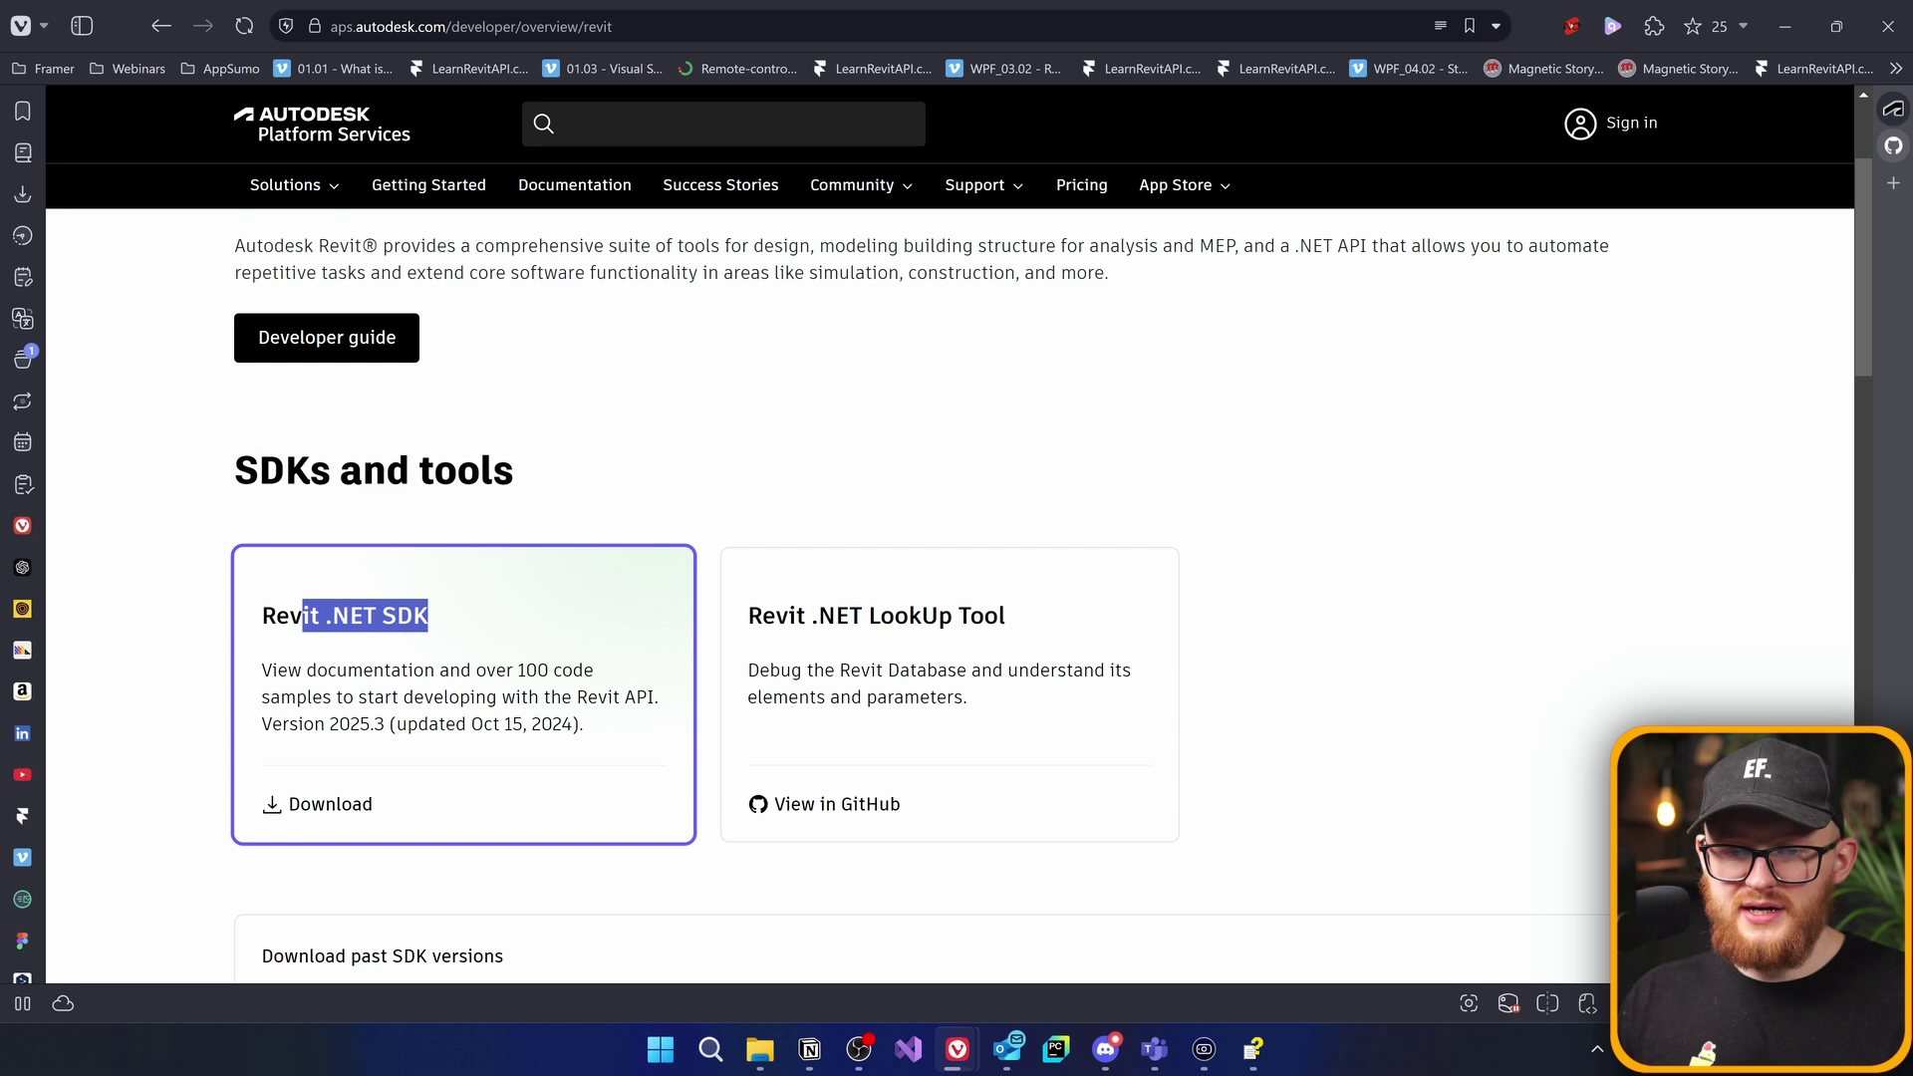
left_click(551, 615)
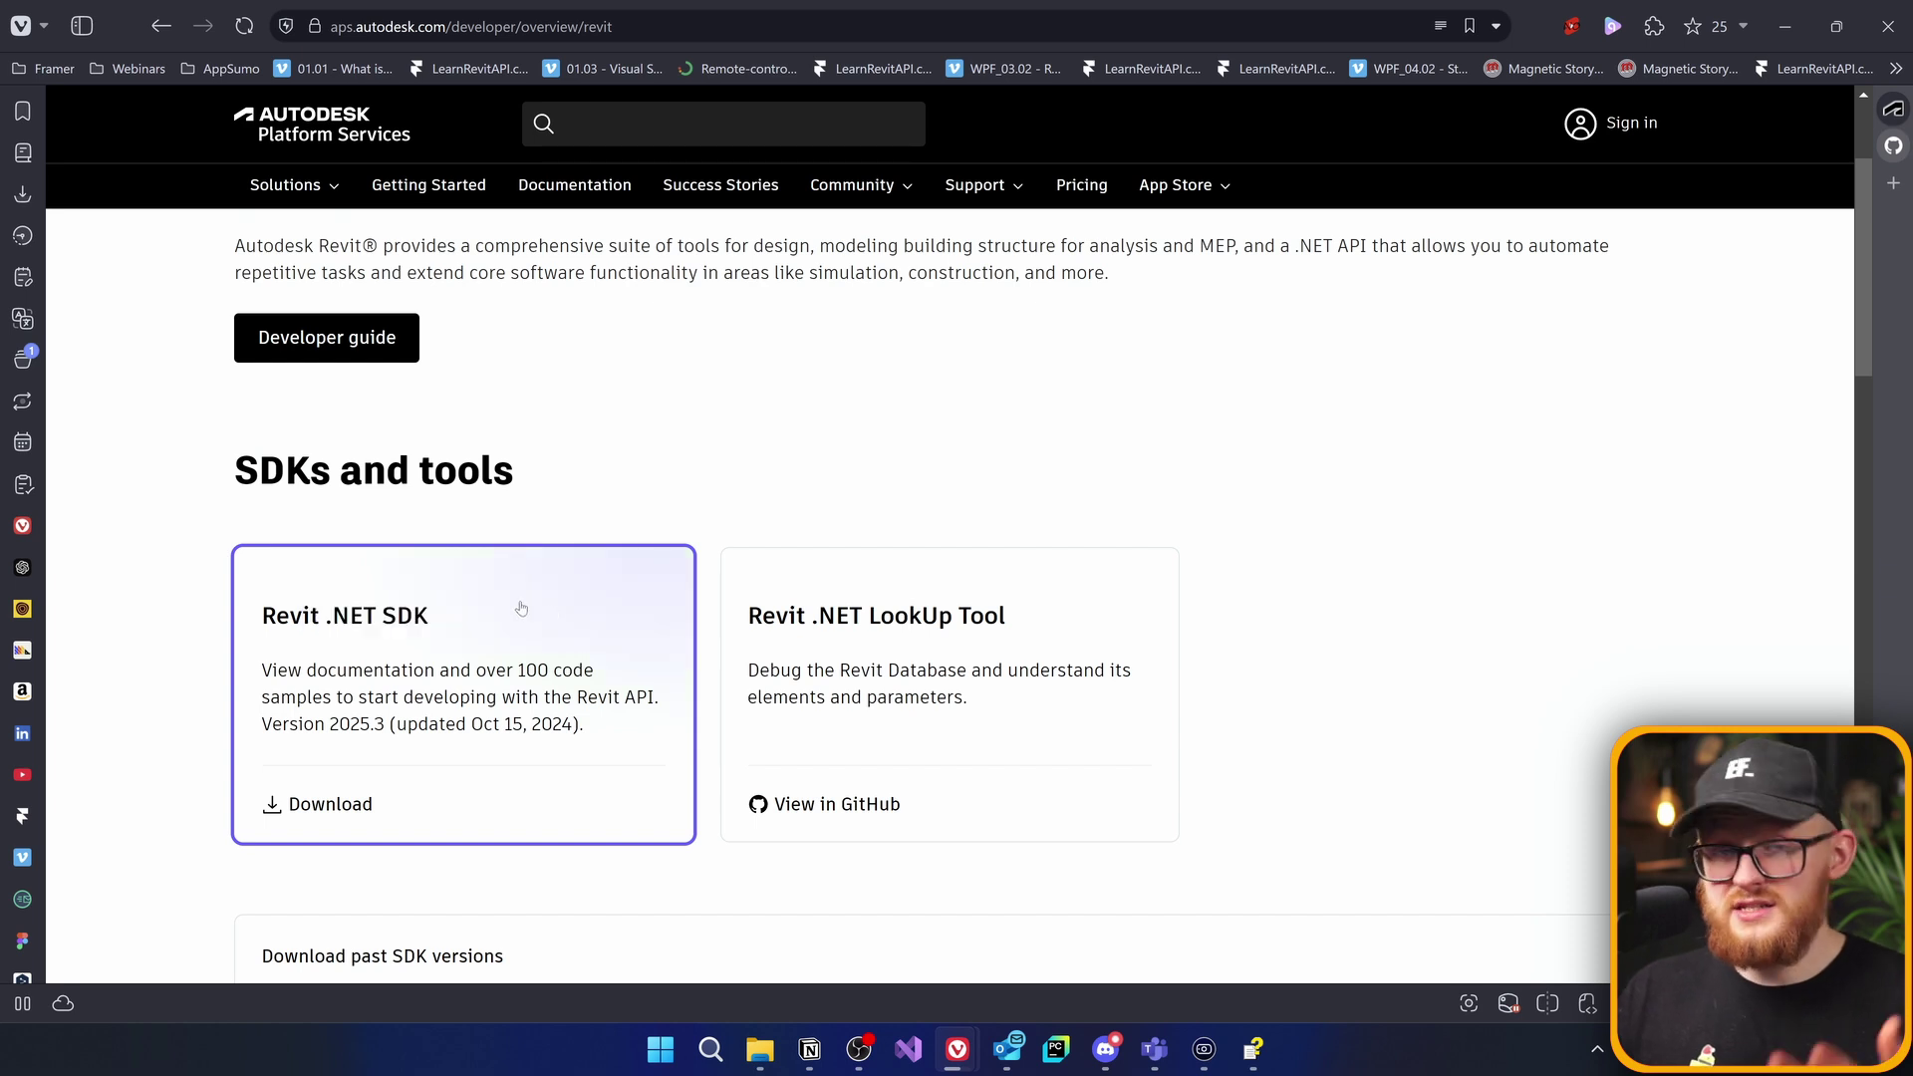
left_click(342, 807)
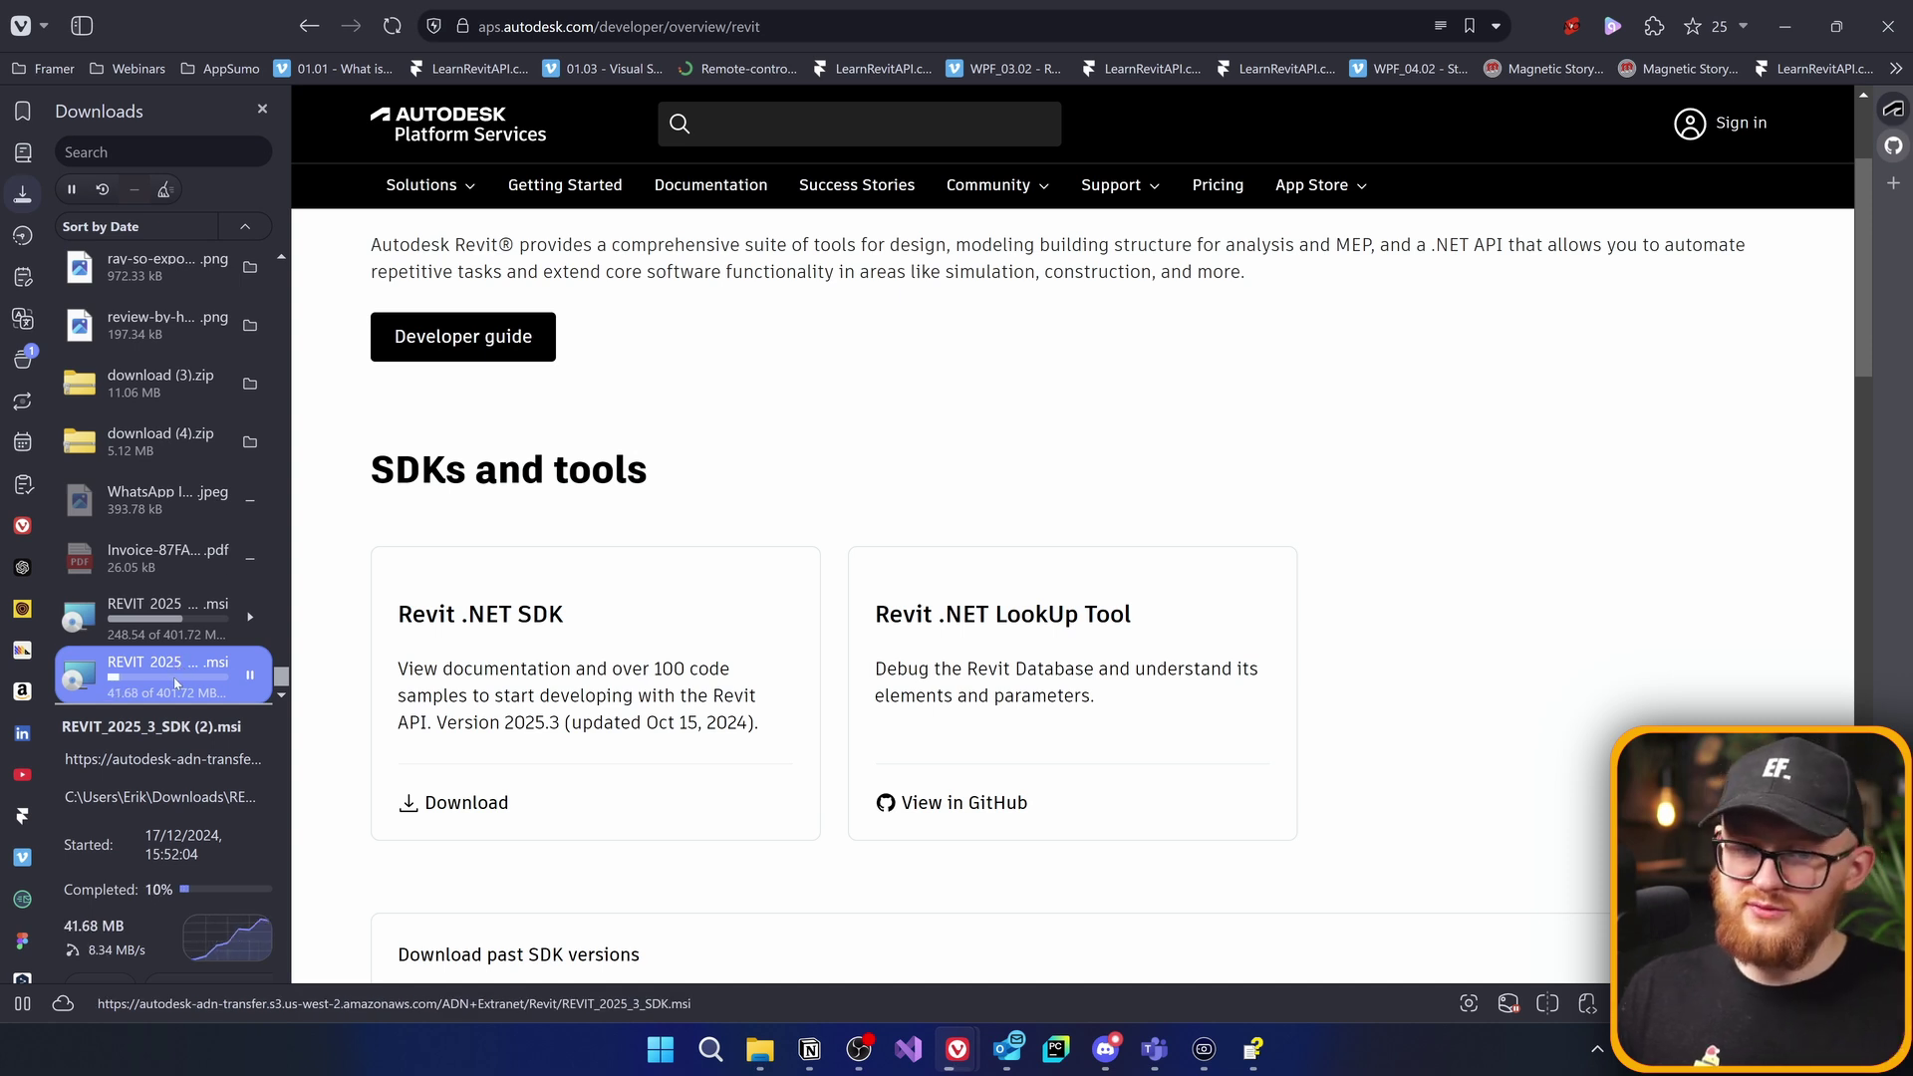
Peek at past SDK versions, then pause the second REVIT_2025_3_SDK.msi download at 66%
scroll(658, 617, "down", 3)
left_click(658, 617)
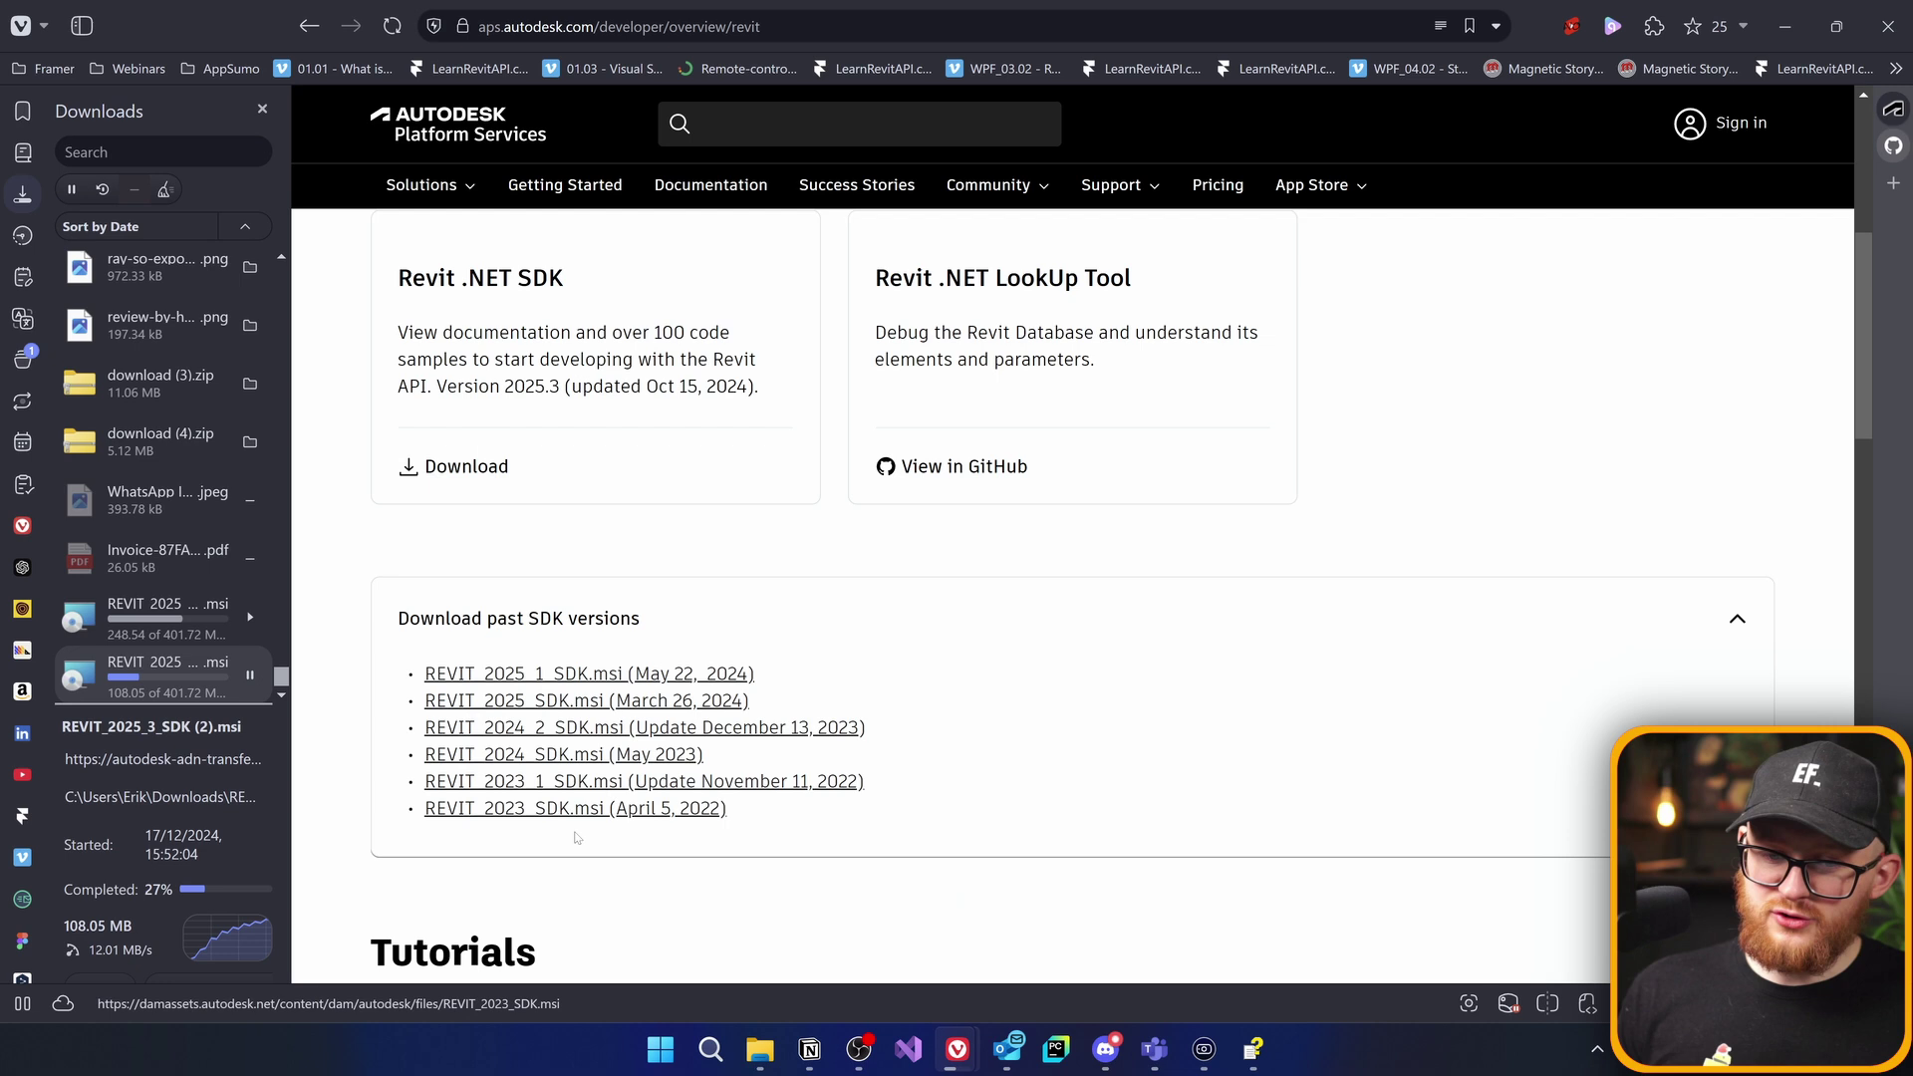
scroll(593, 804, "down", 2)
left_click(638, 394)
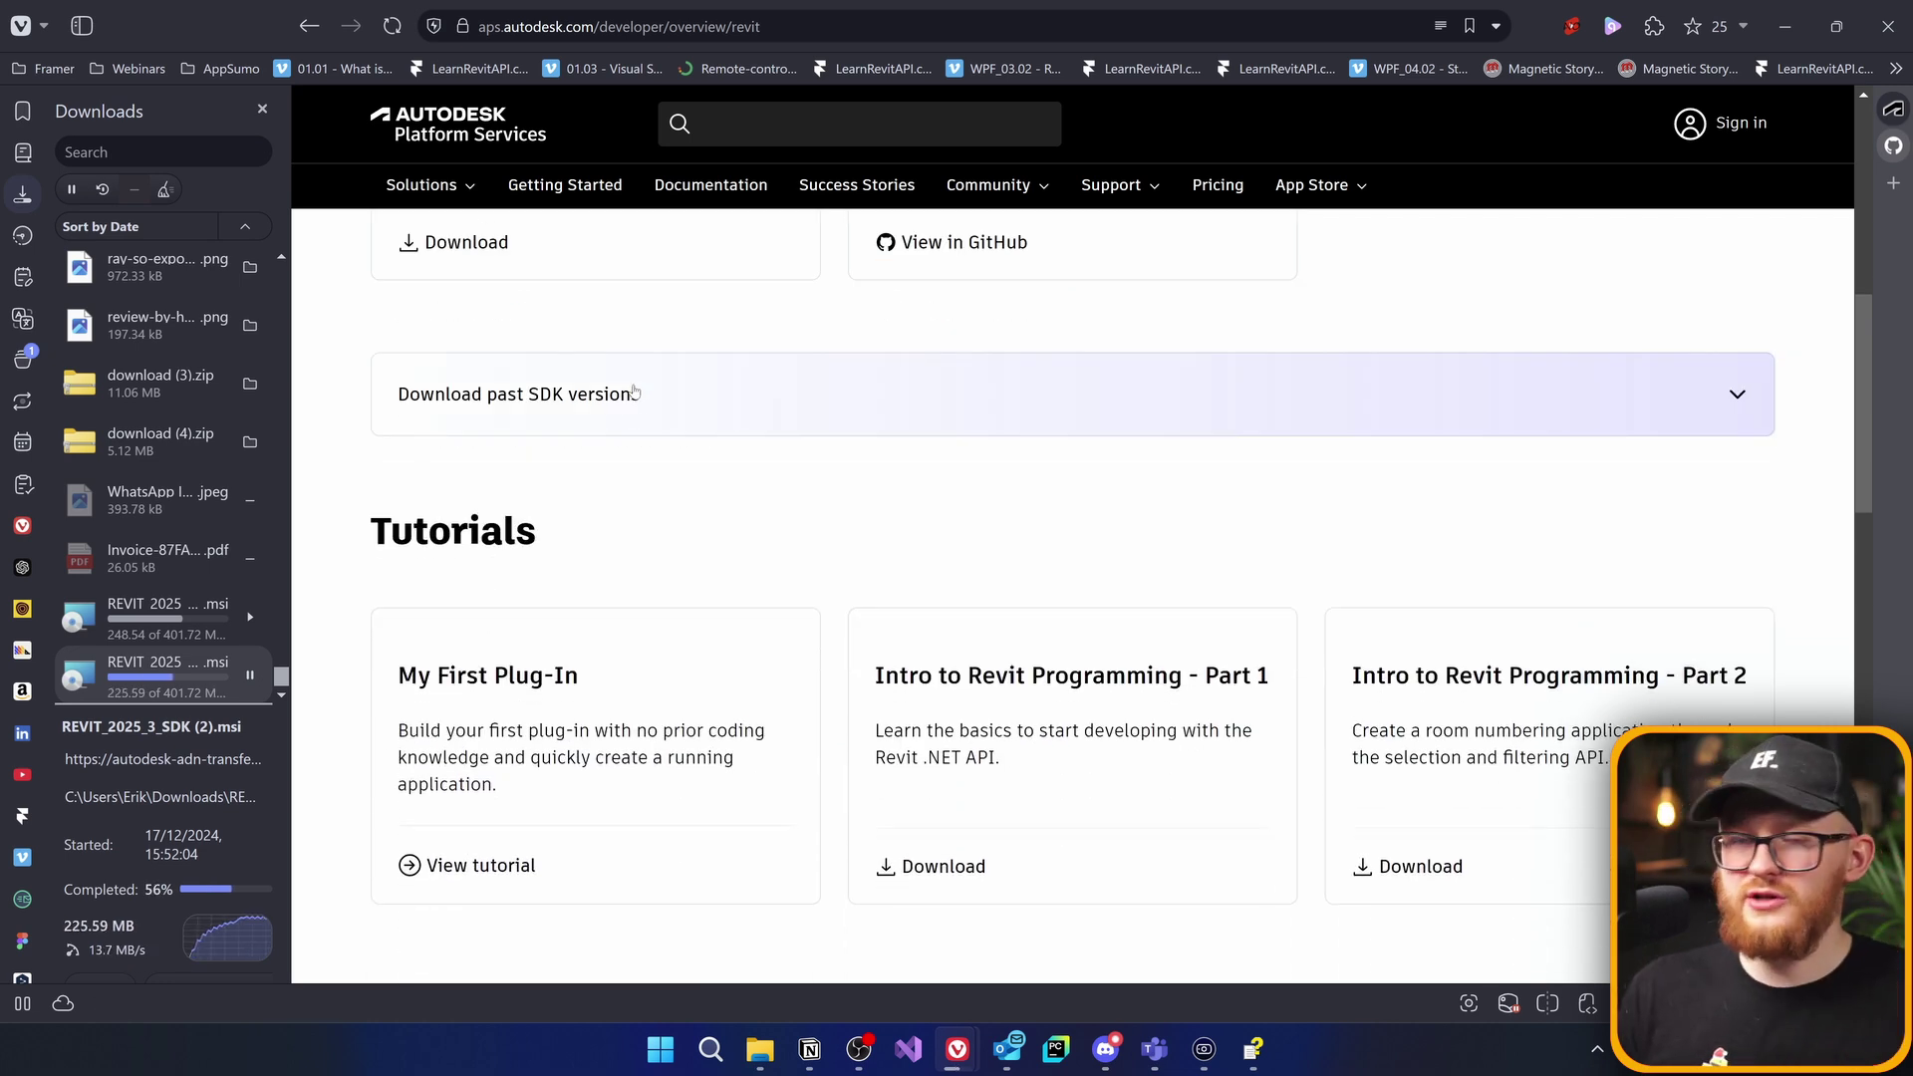
left_click(249, 675)
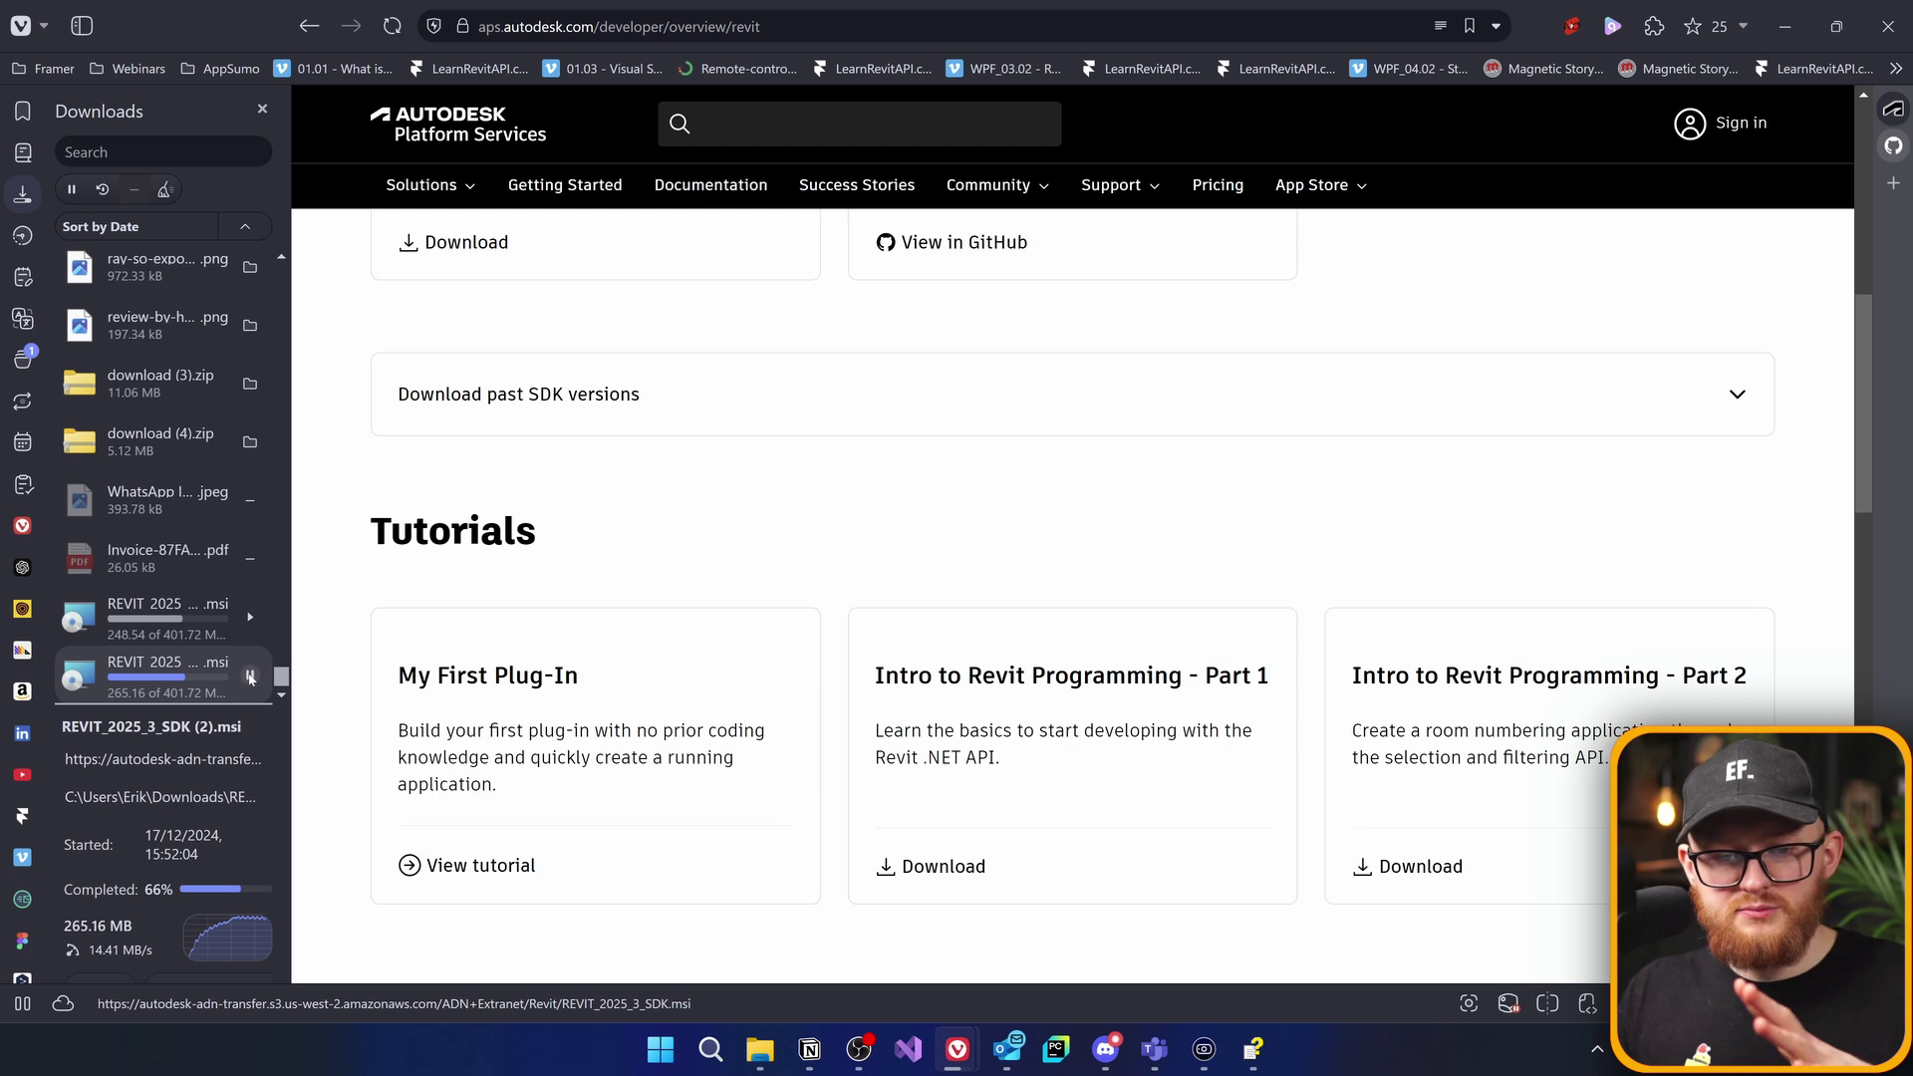
Launch REVIT_2025_3_SDK.msi from File Explorer, cancel its setup unchanged, and go to This PC
left_click(262, 109)
left_click(760, 1051)
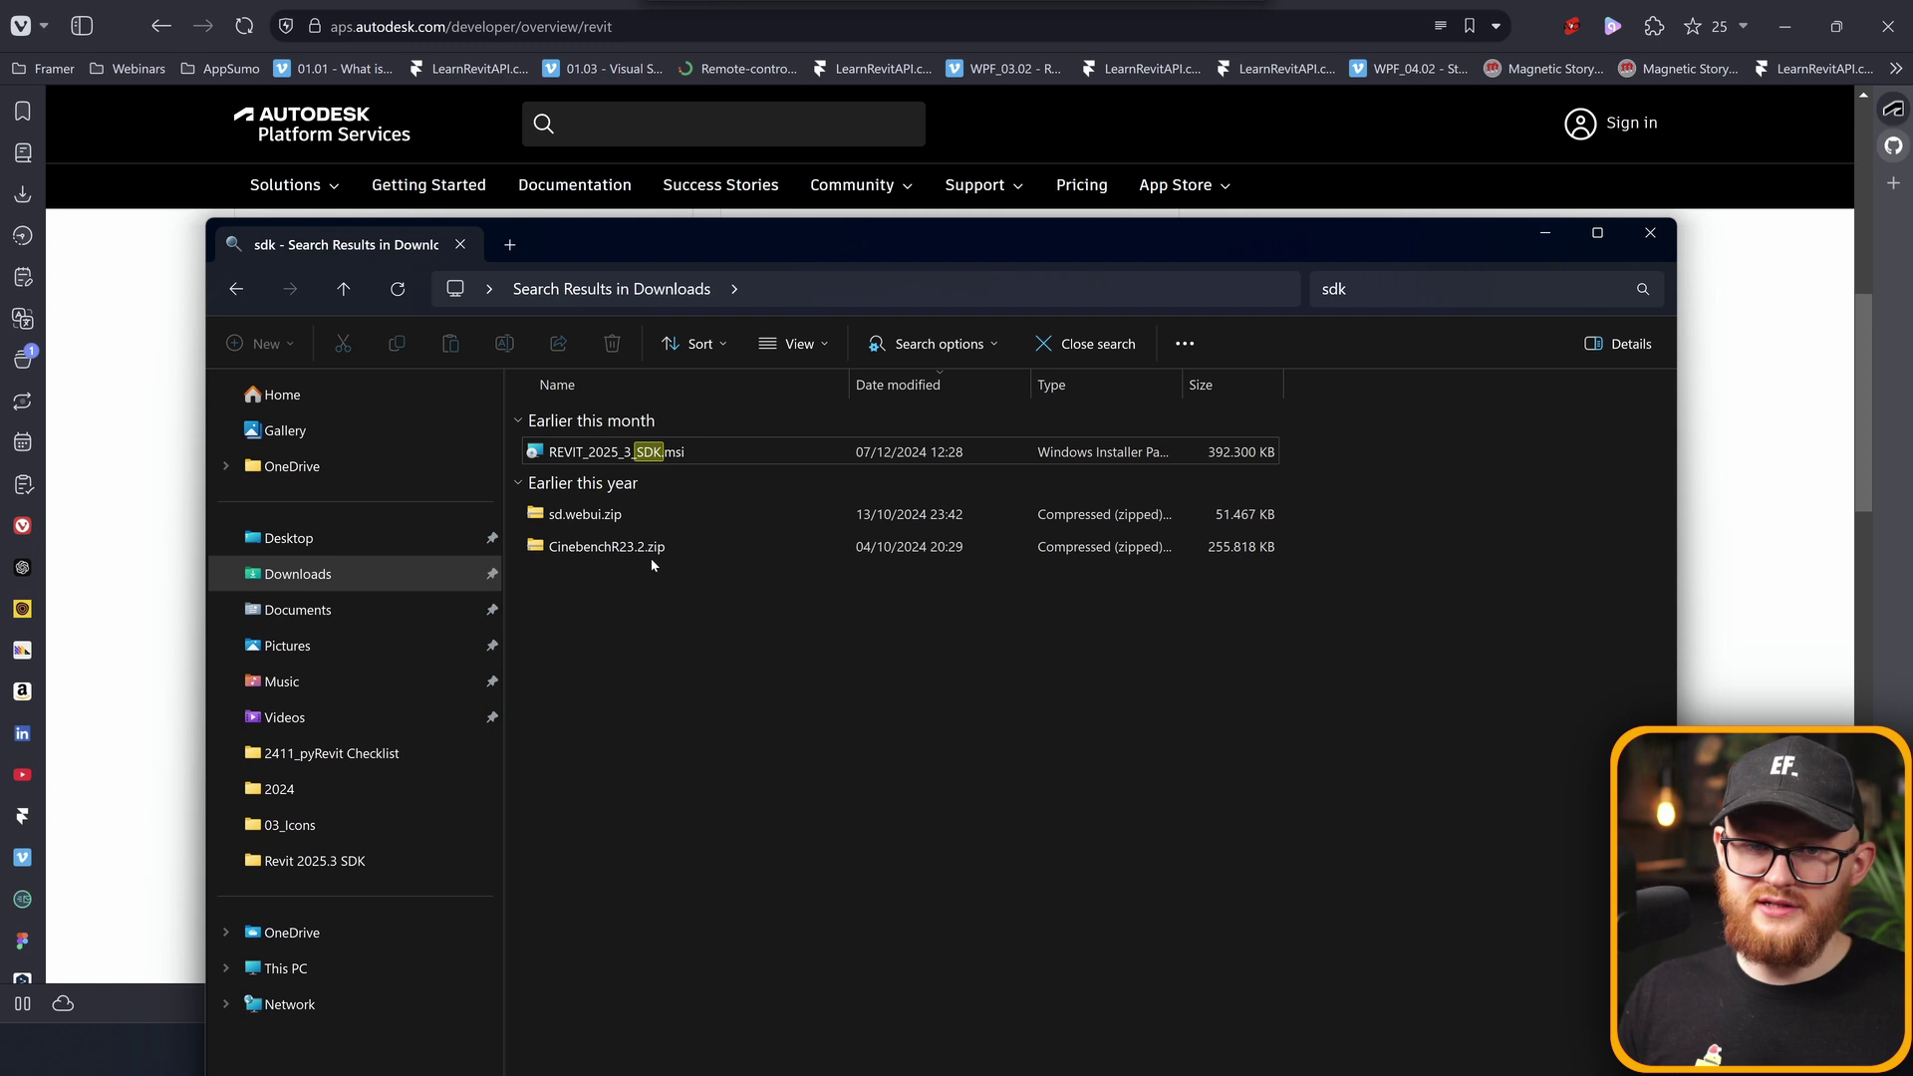
double_click(608, 452)
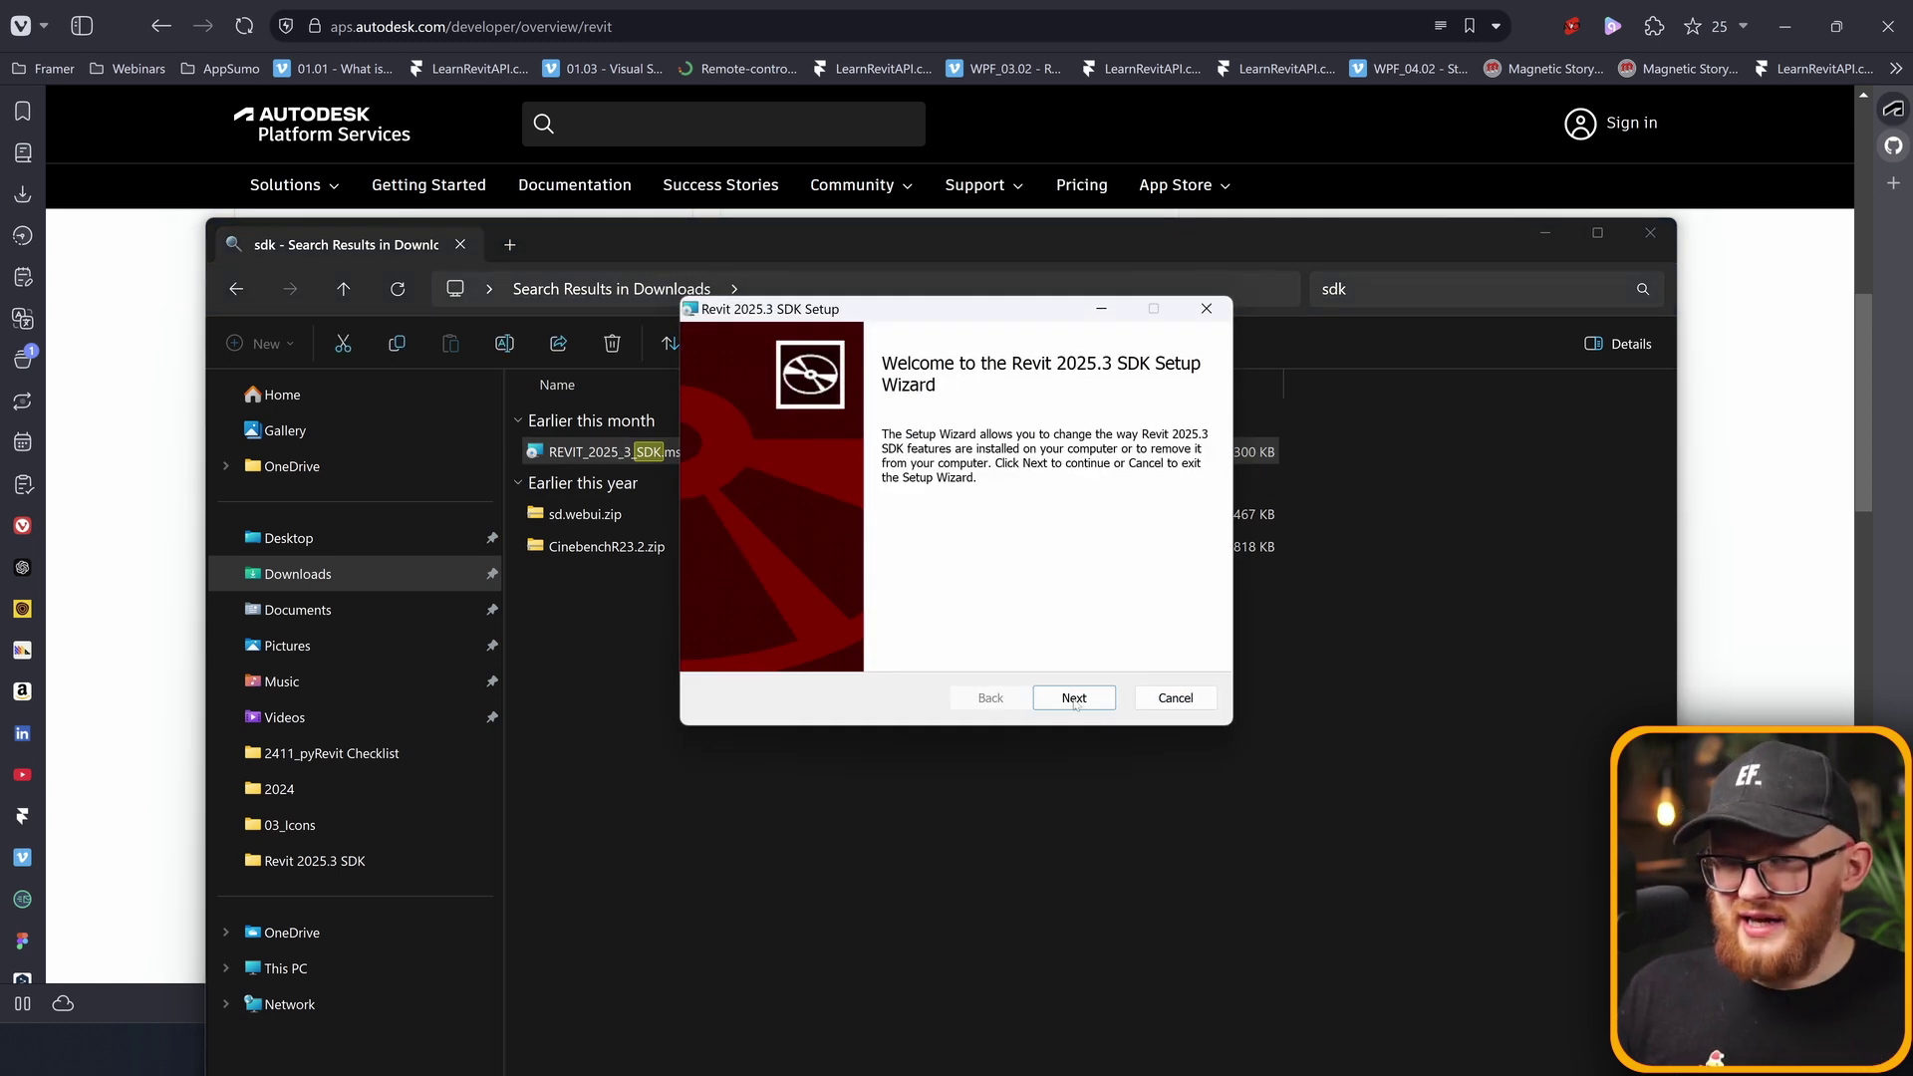
left_click(1075, 701)
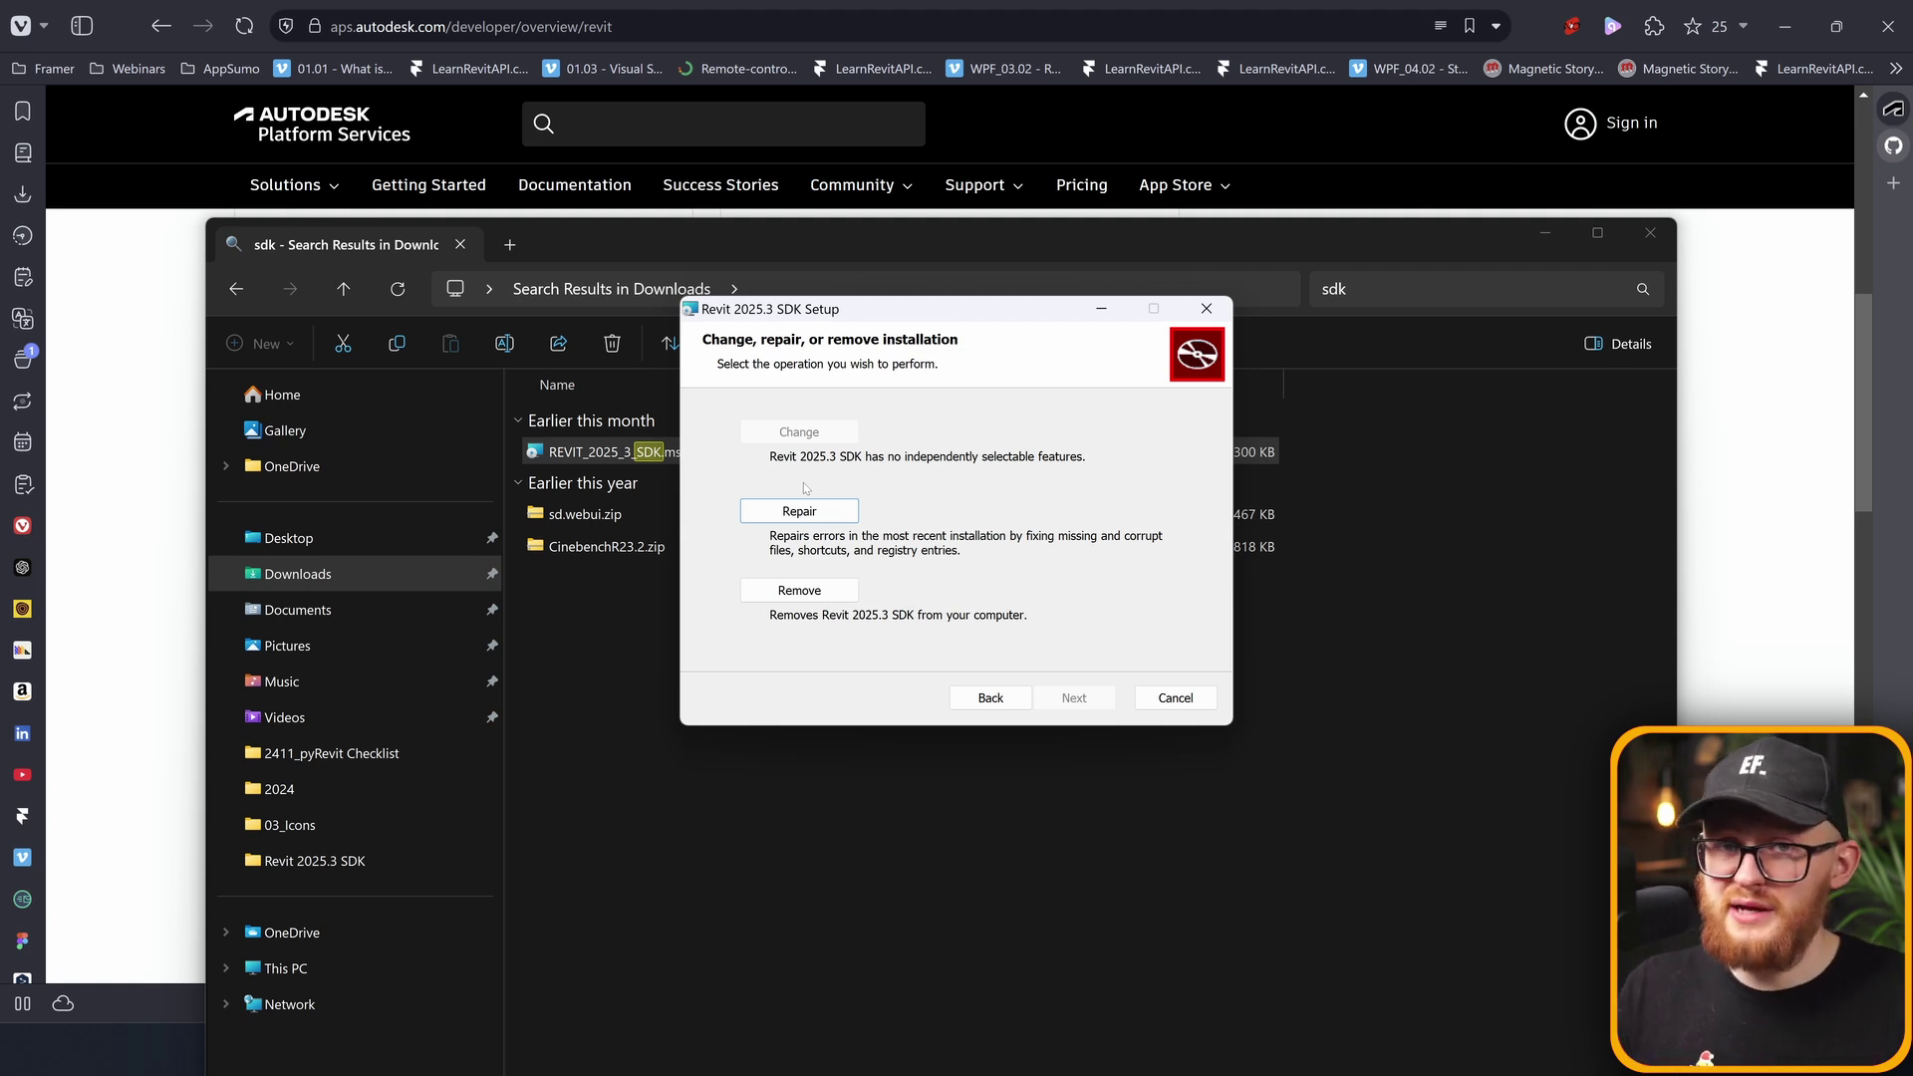
left_click(1179, 701)
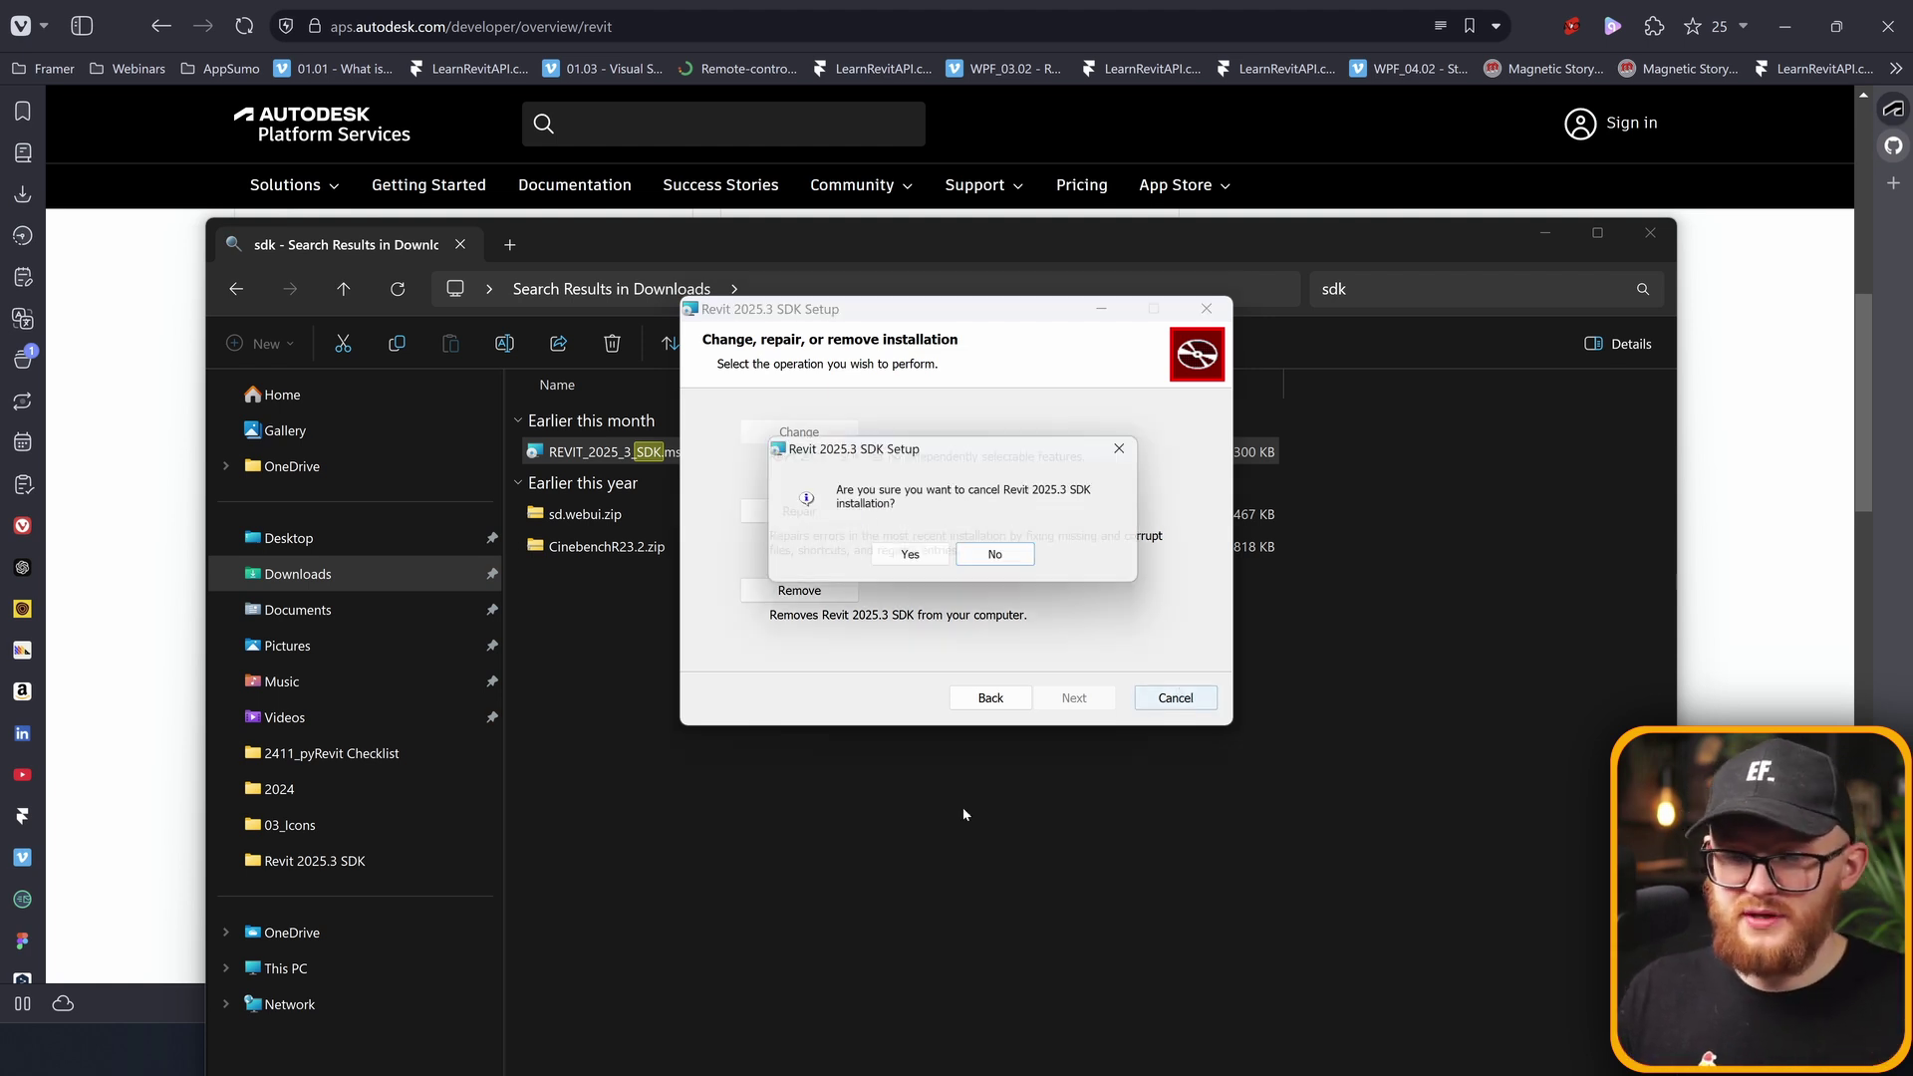
left_click(909, 555)
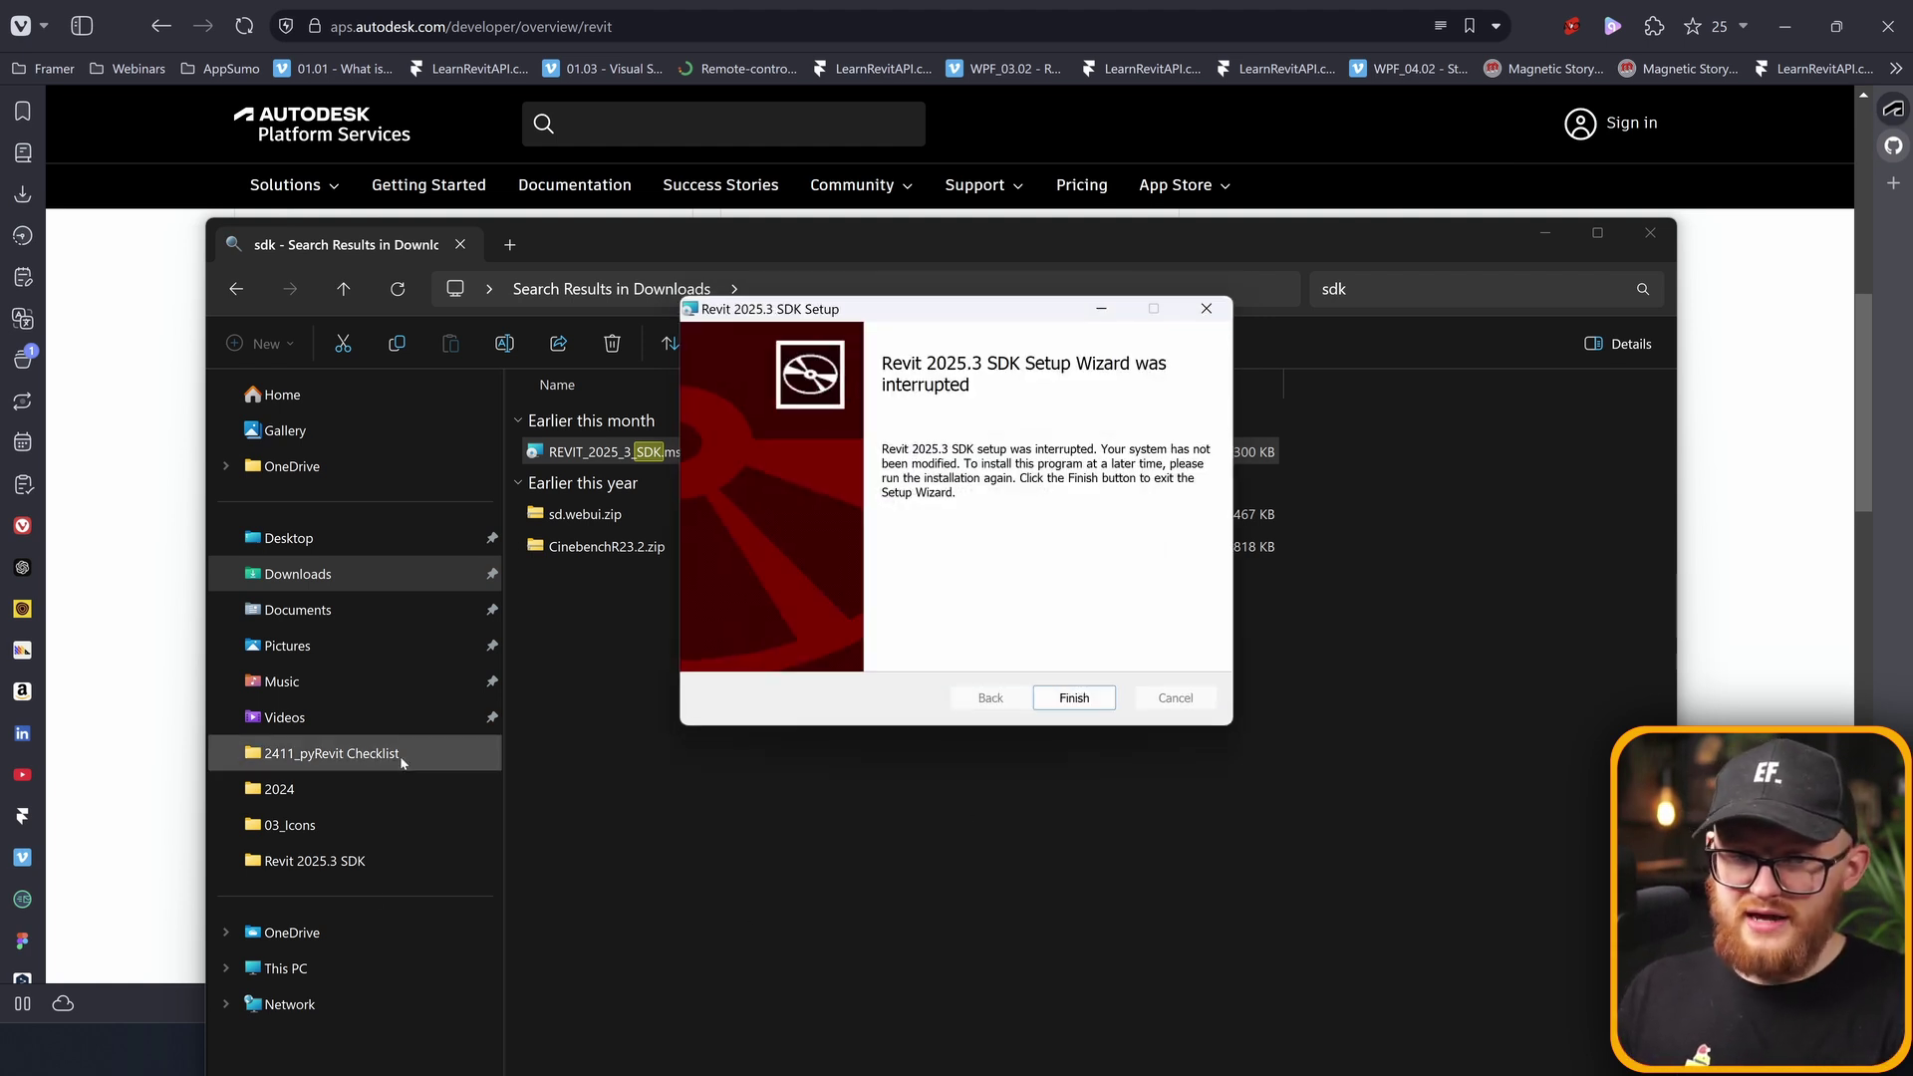
left_click(350, 958)
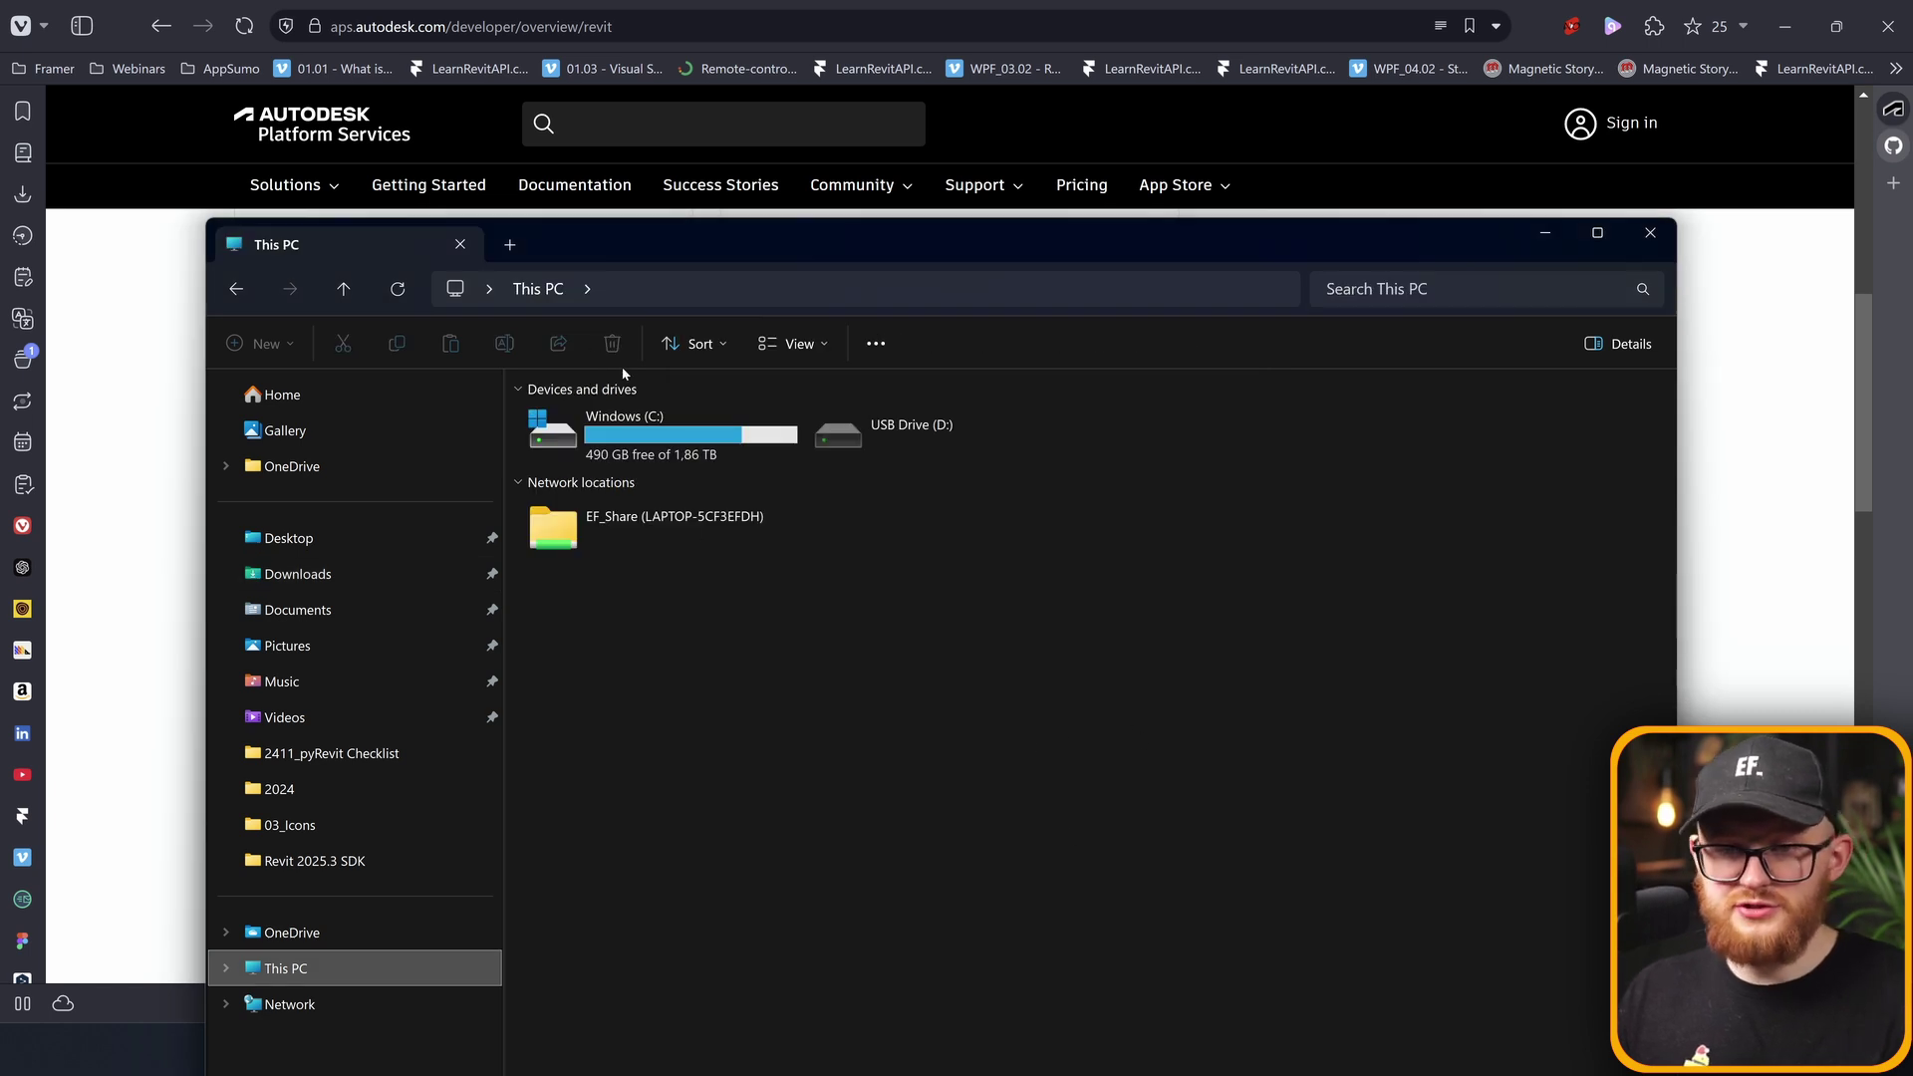
Open Windows (C:) and the Revit 2025.3 SDK folder, showing Samples, Add-In Manager and RevitAPI.chm
double_click(599, 420)
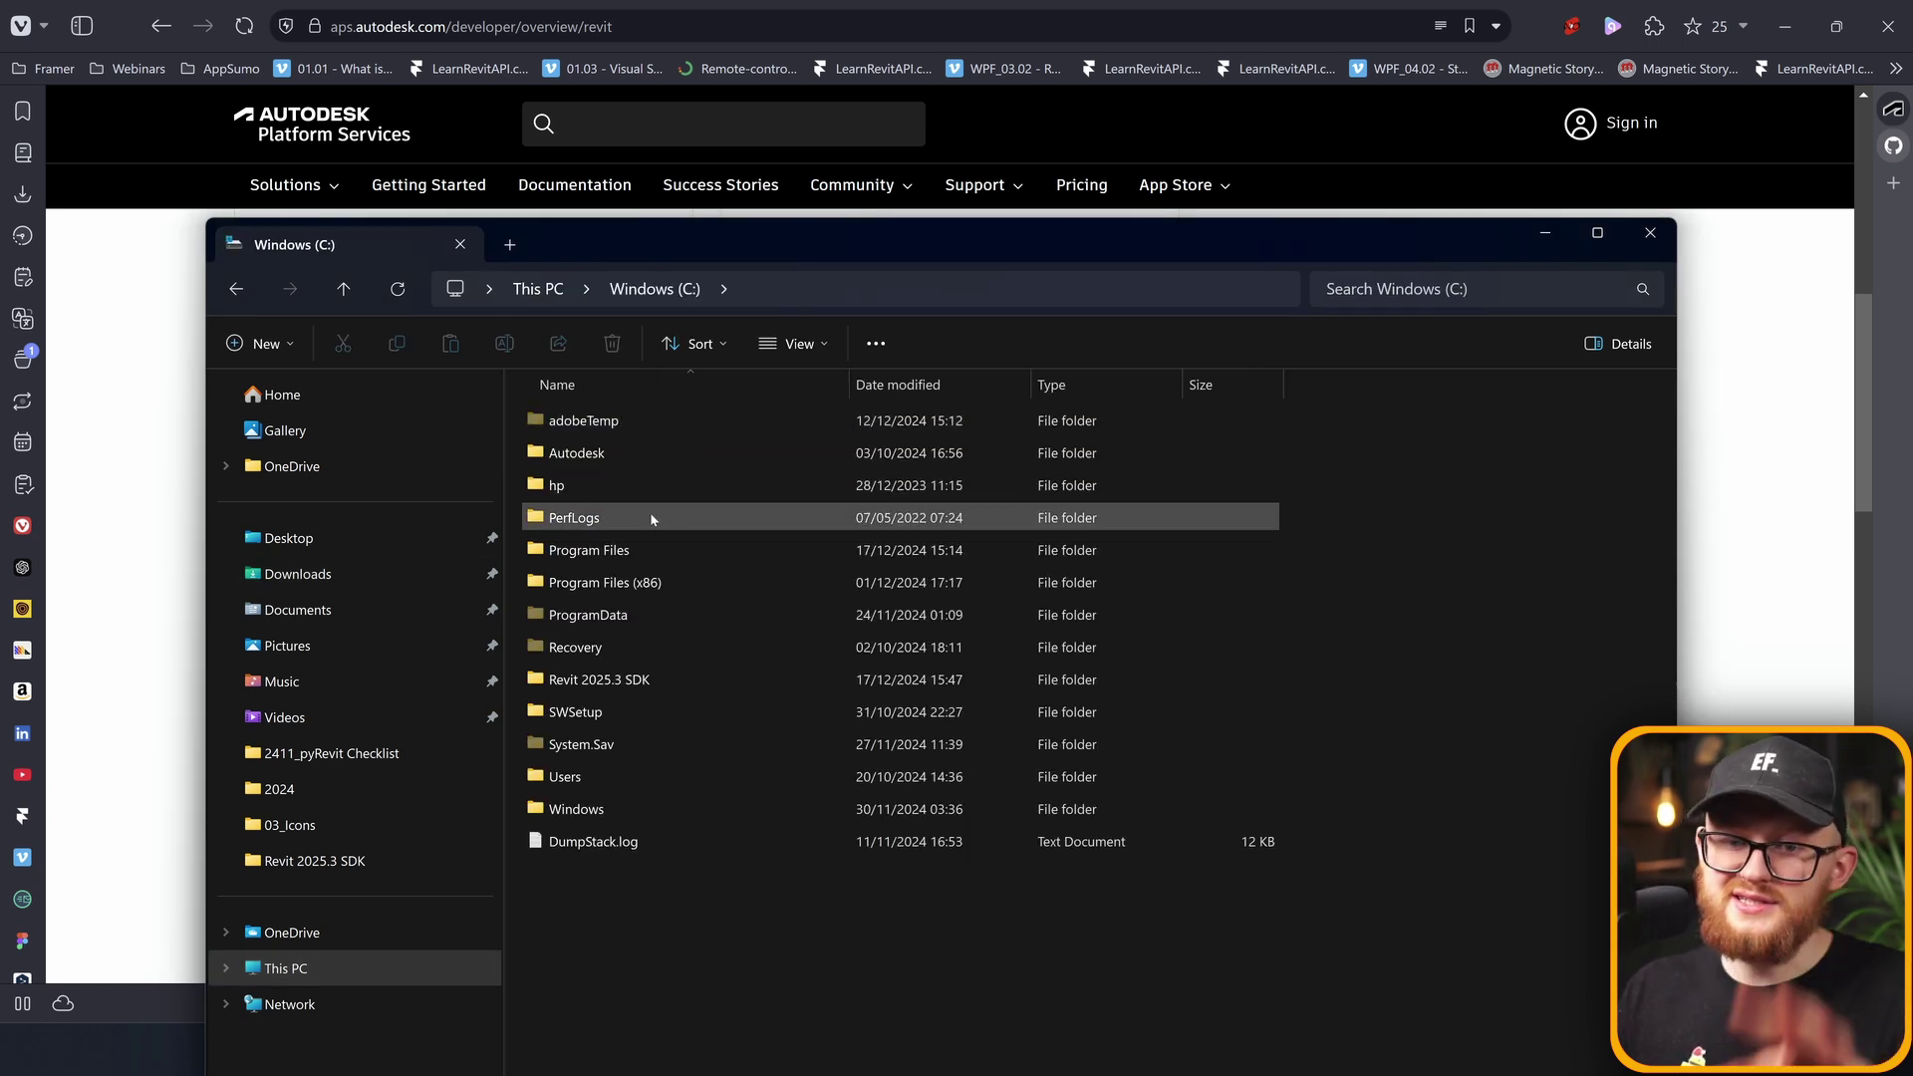
left_click(603, 686)
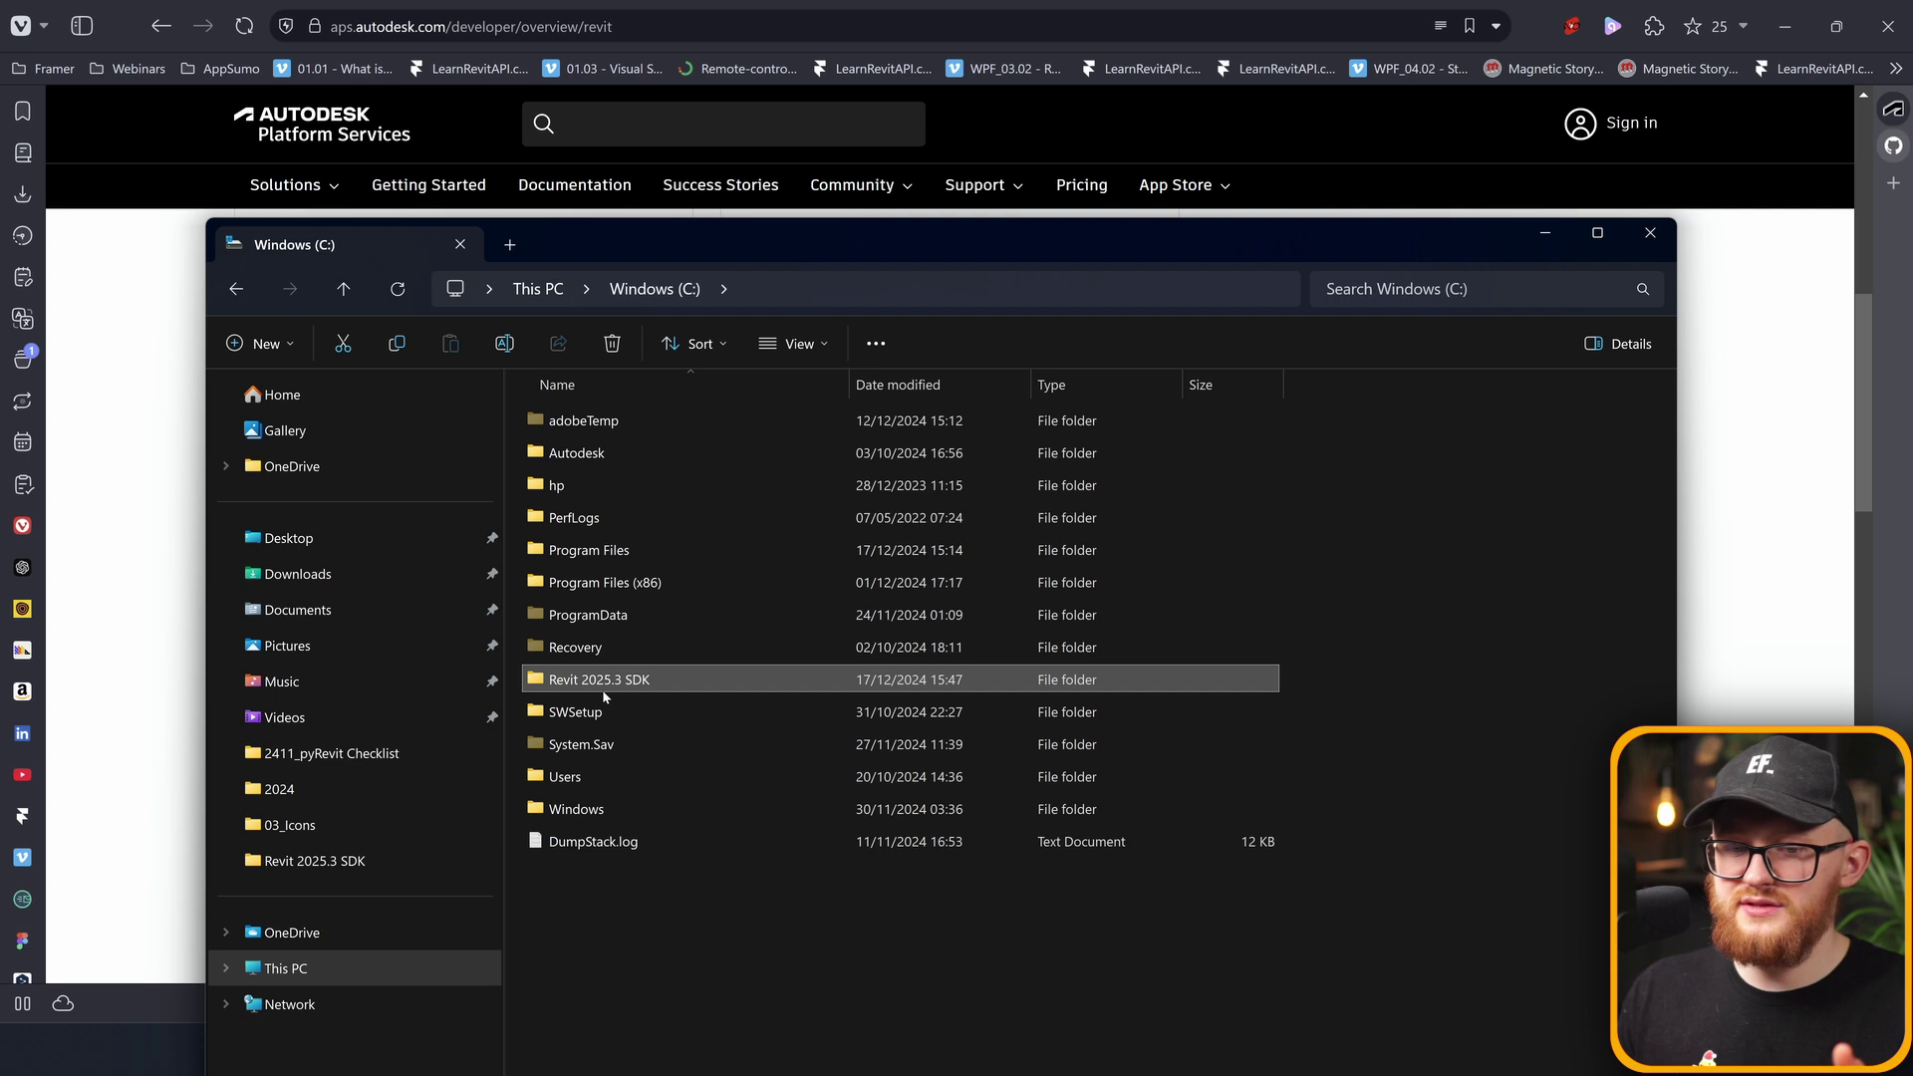
double_click(602, 686)
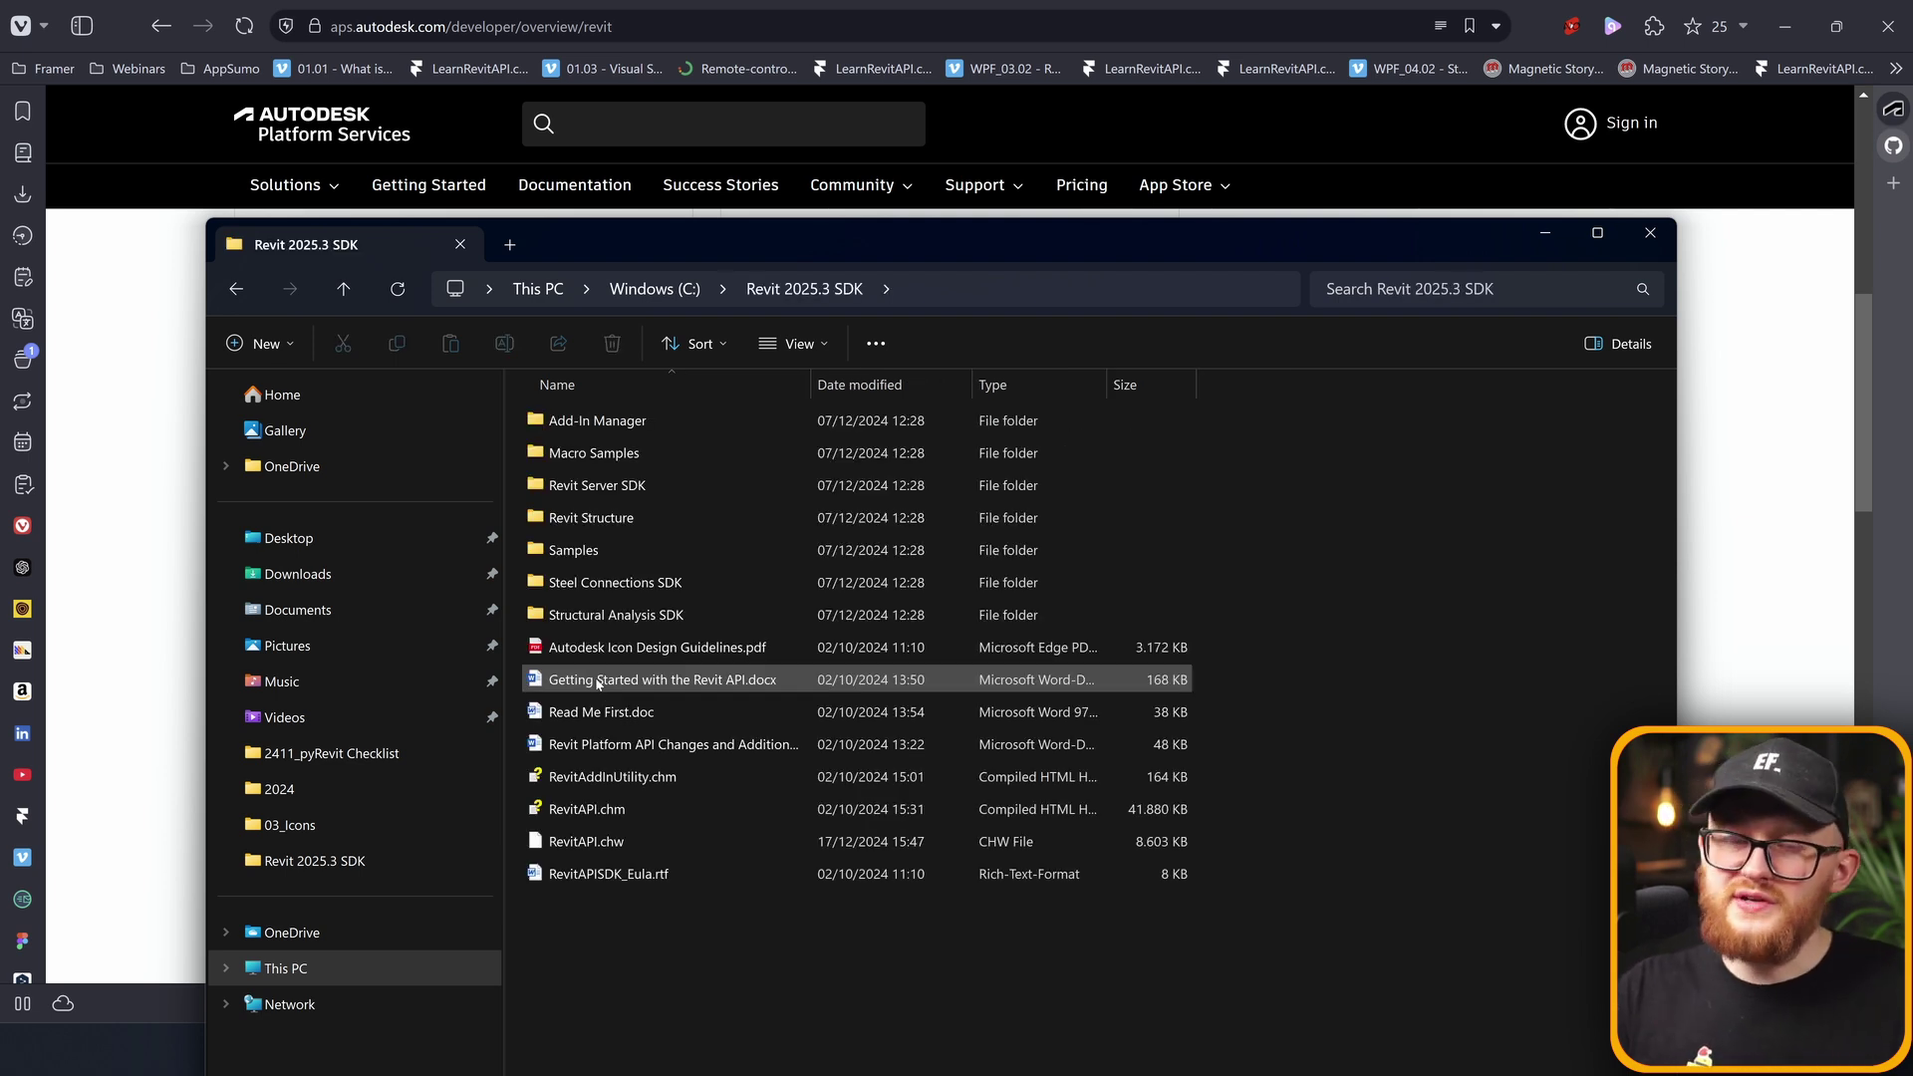
left_click_drag(1066, 948, 568, 379)
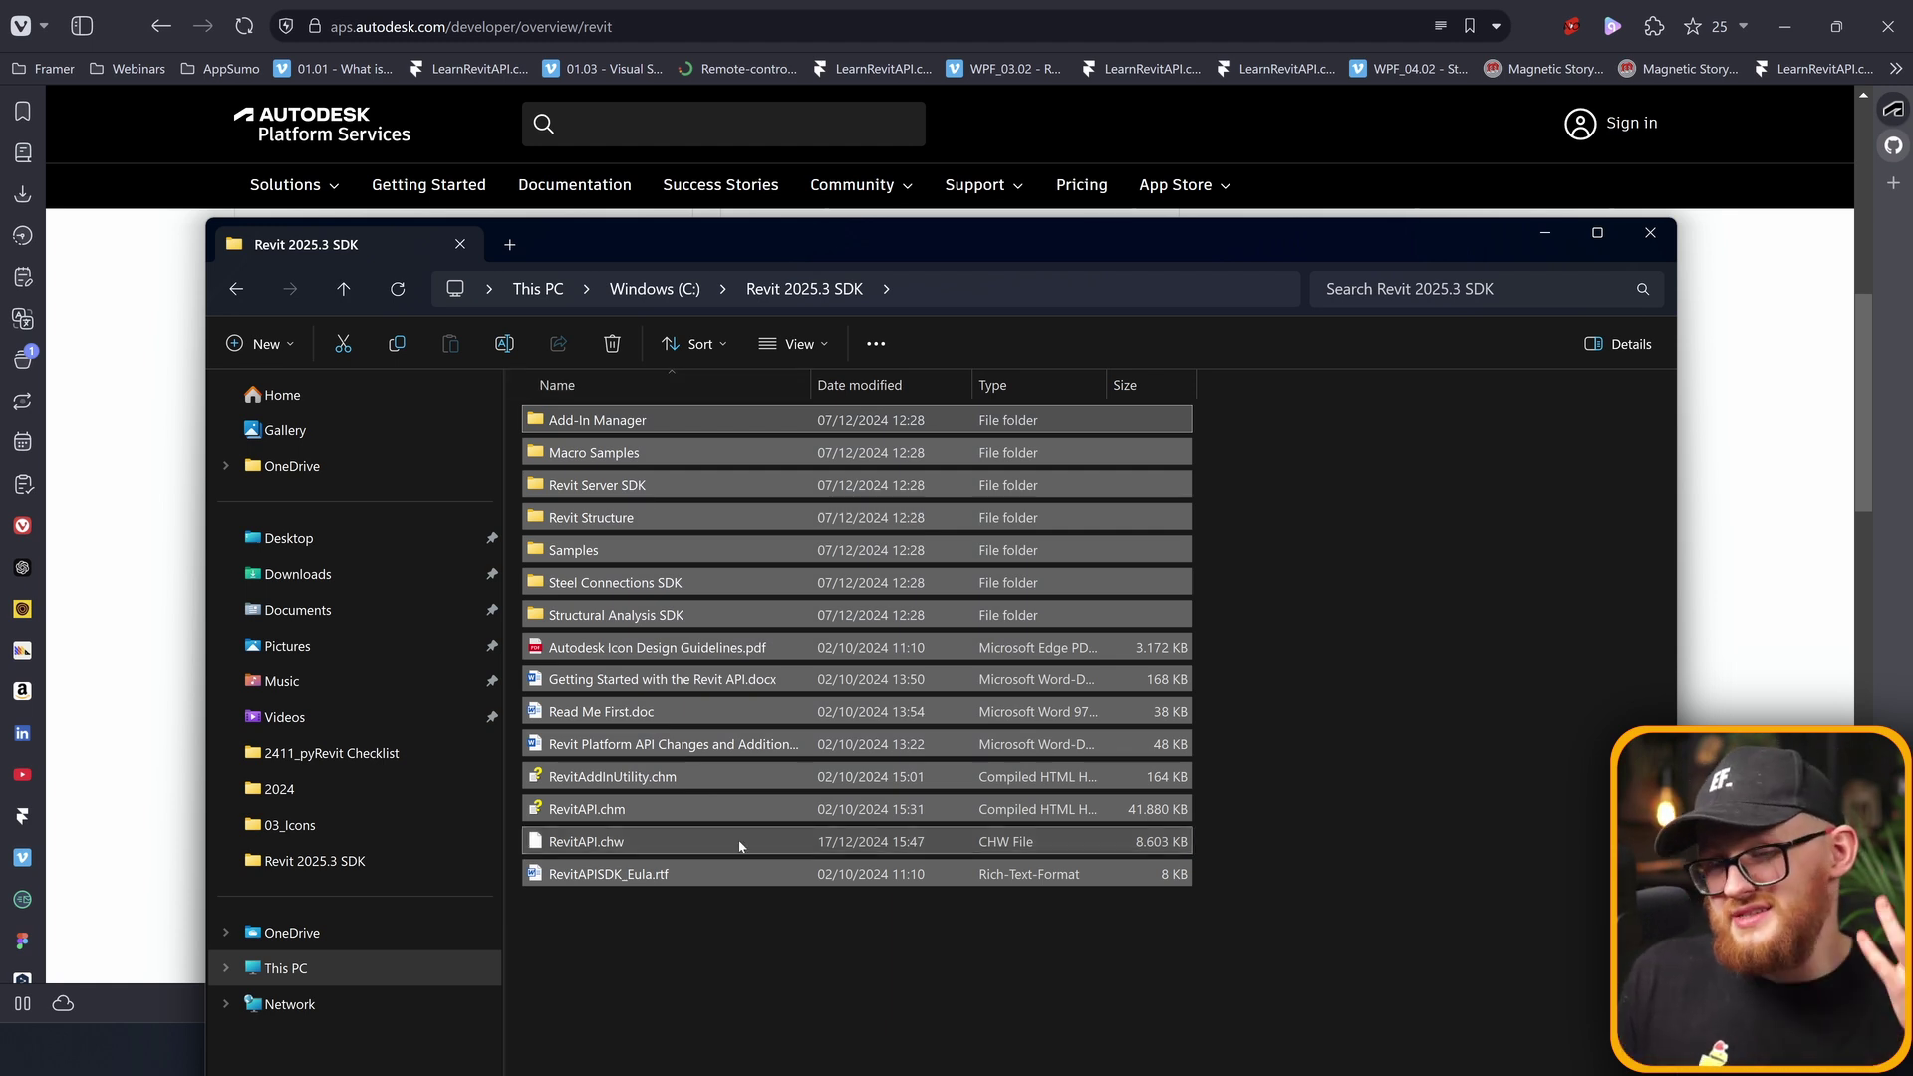
left_click(1355, 693)
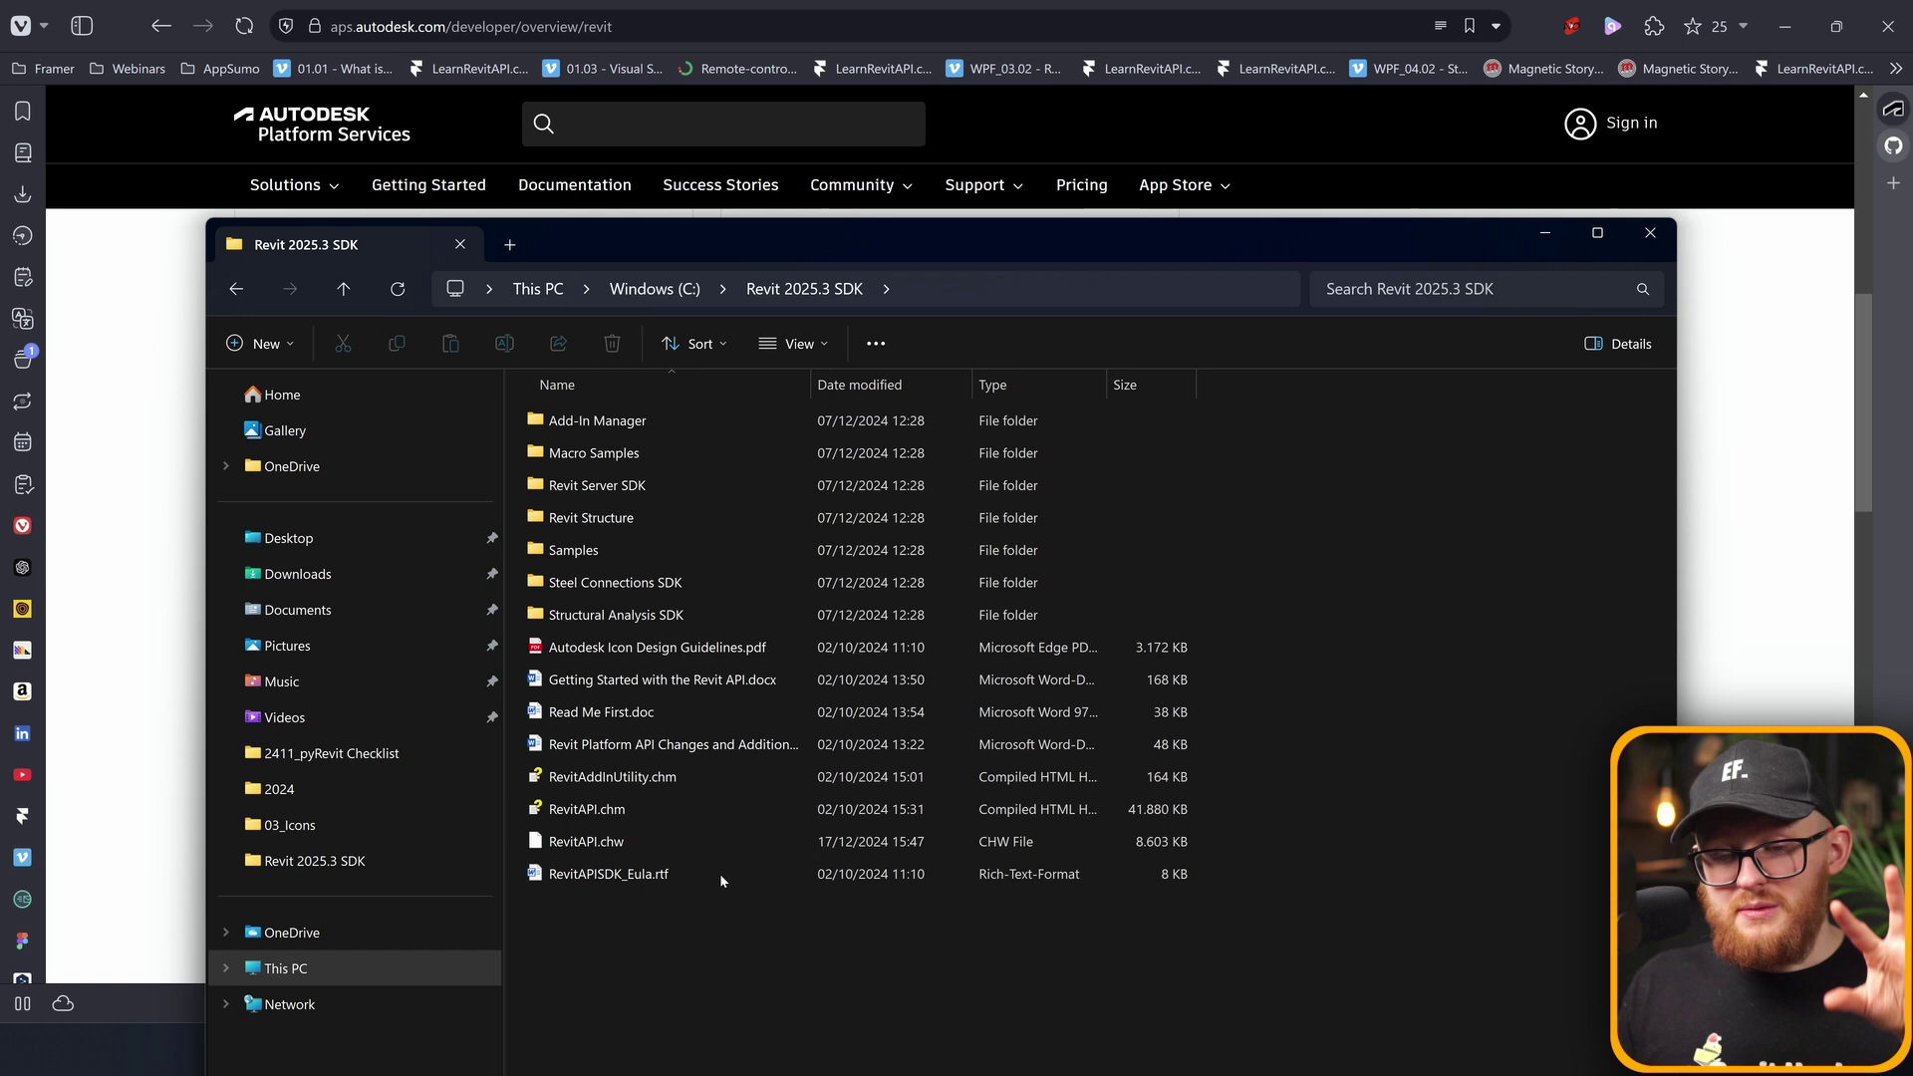
Open RevitAPI.chm from the SDK folder and maximize the help window
double_click(592, 811)
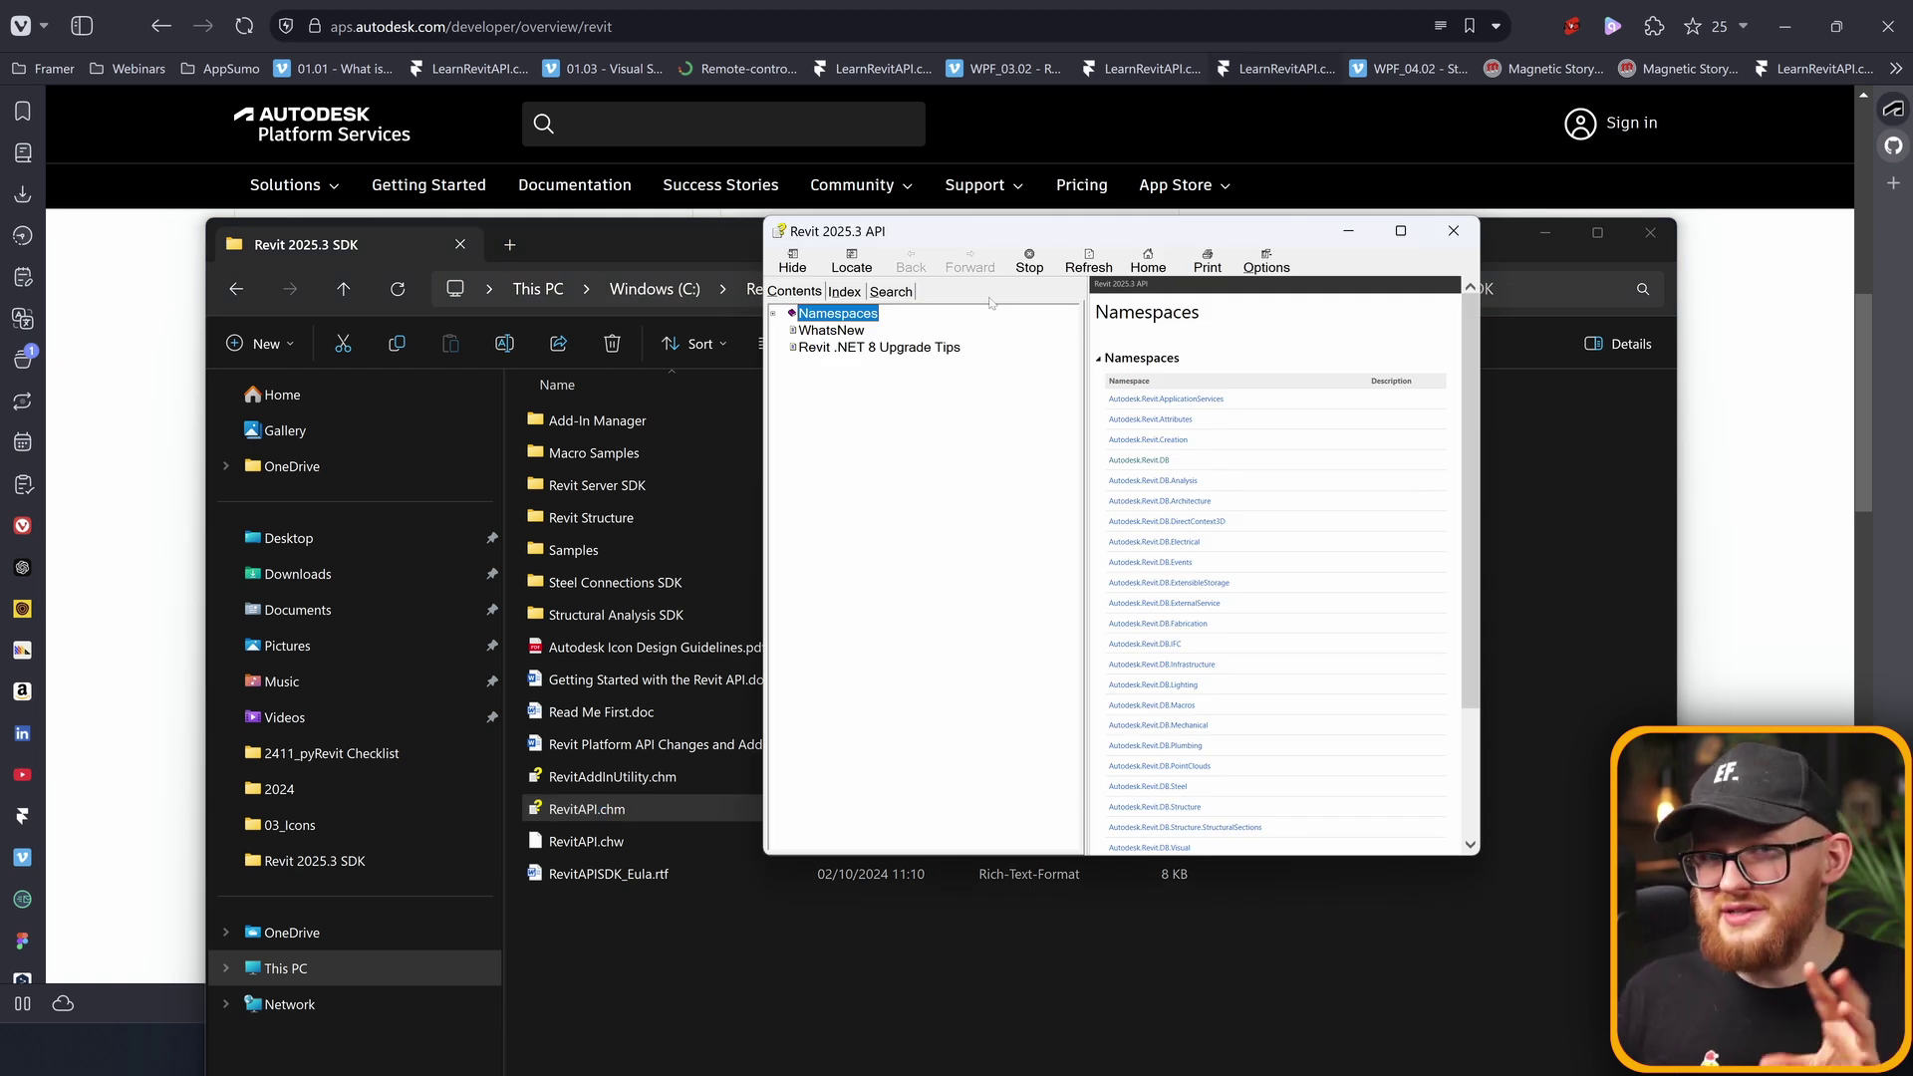
left_click(1401, 232)
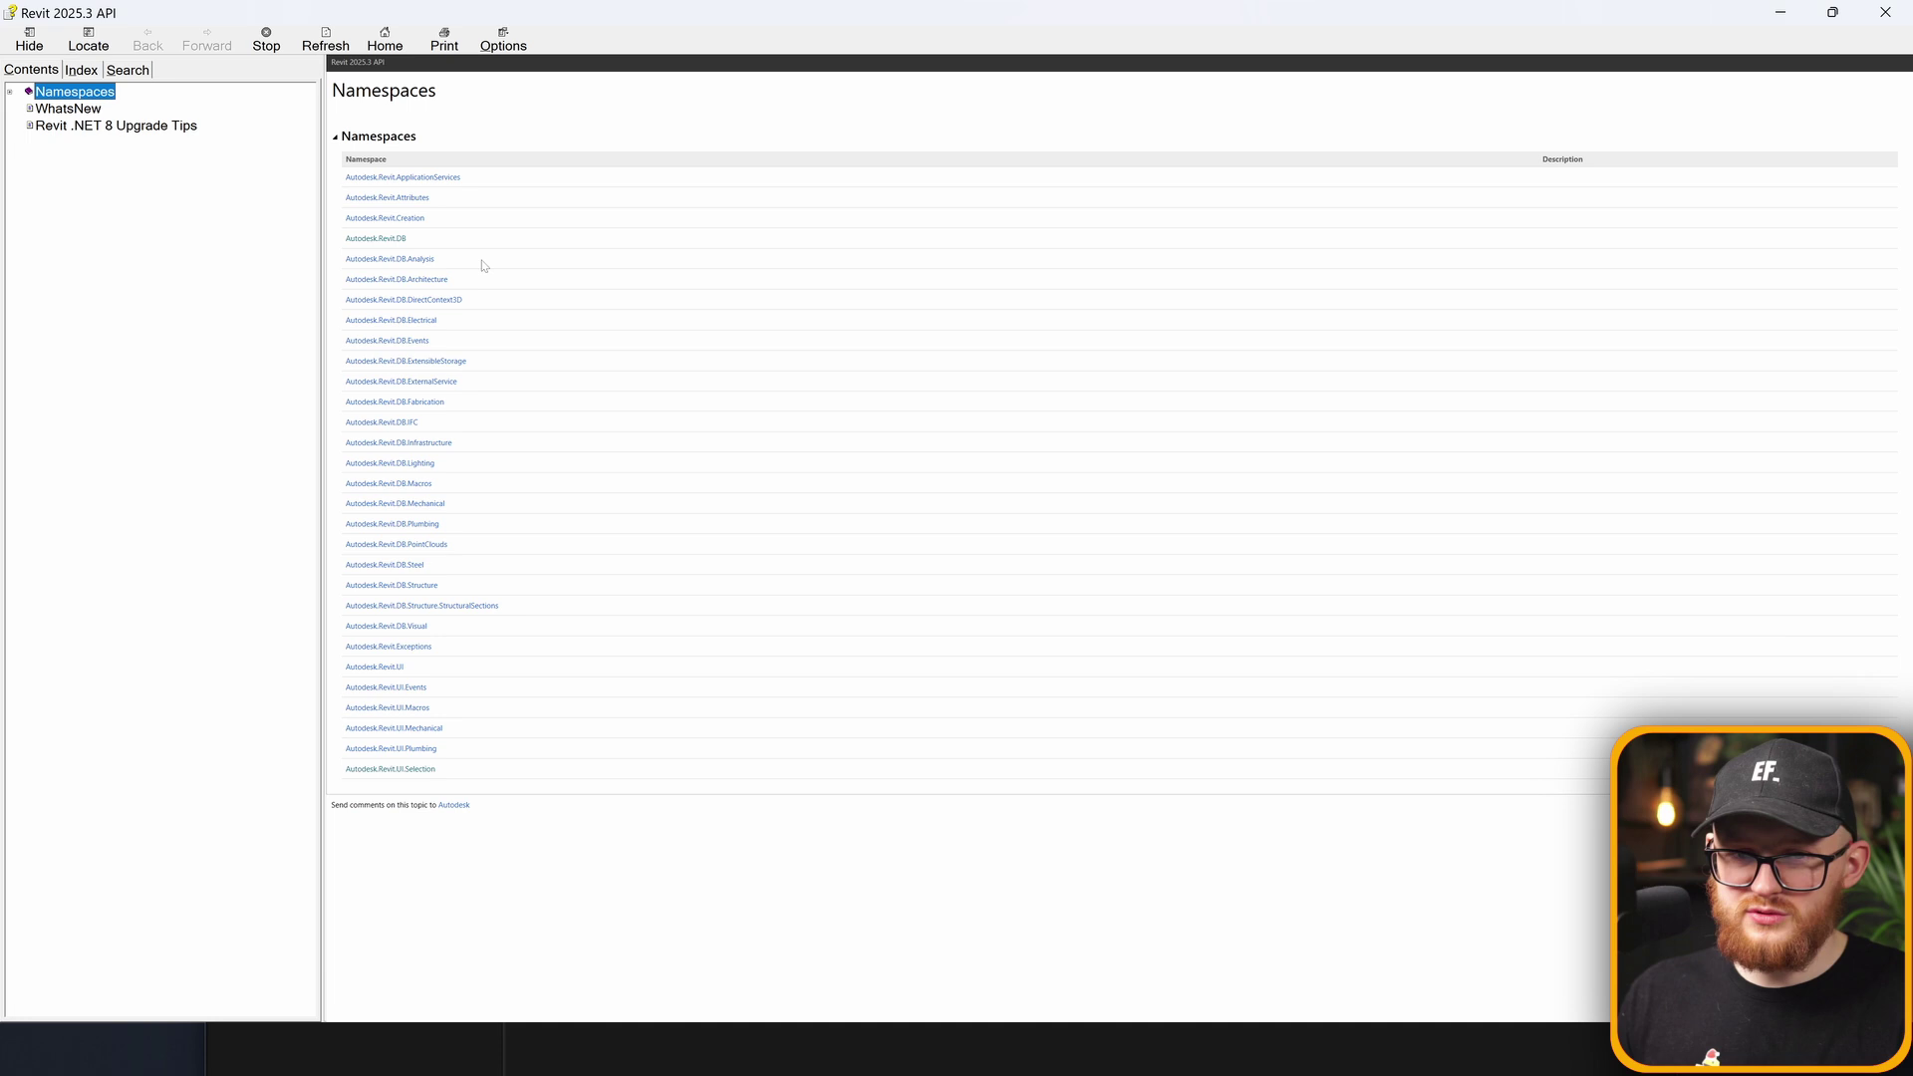
scroll(483, 265, "up", 5)
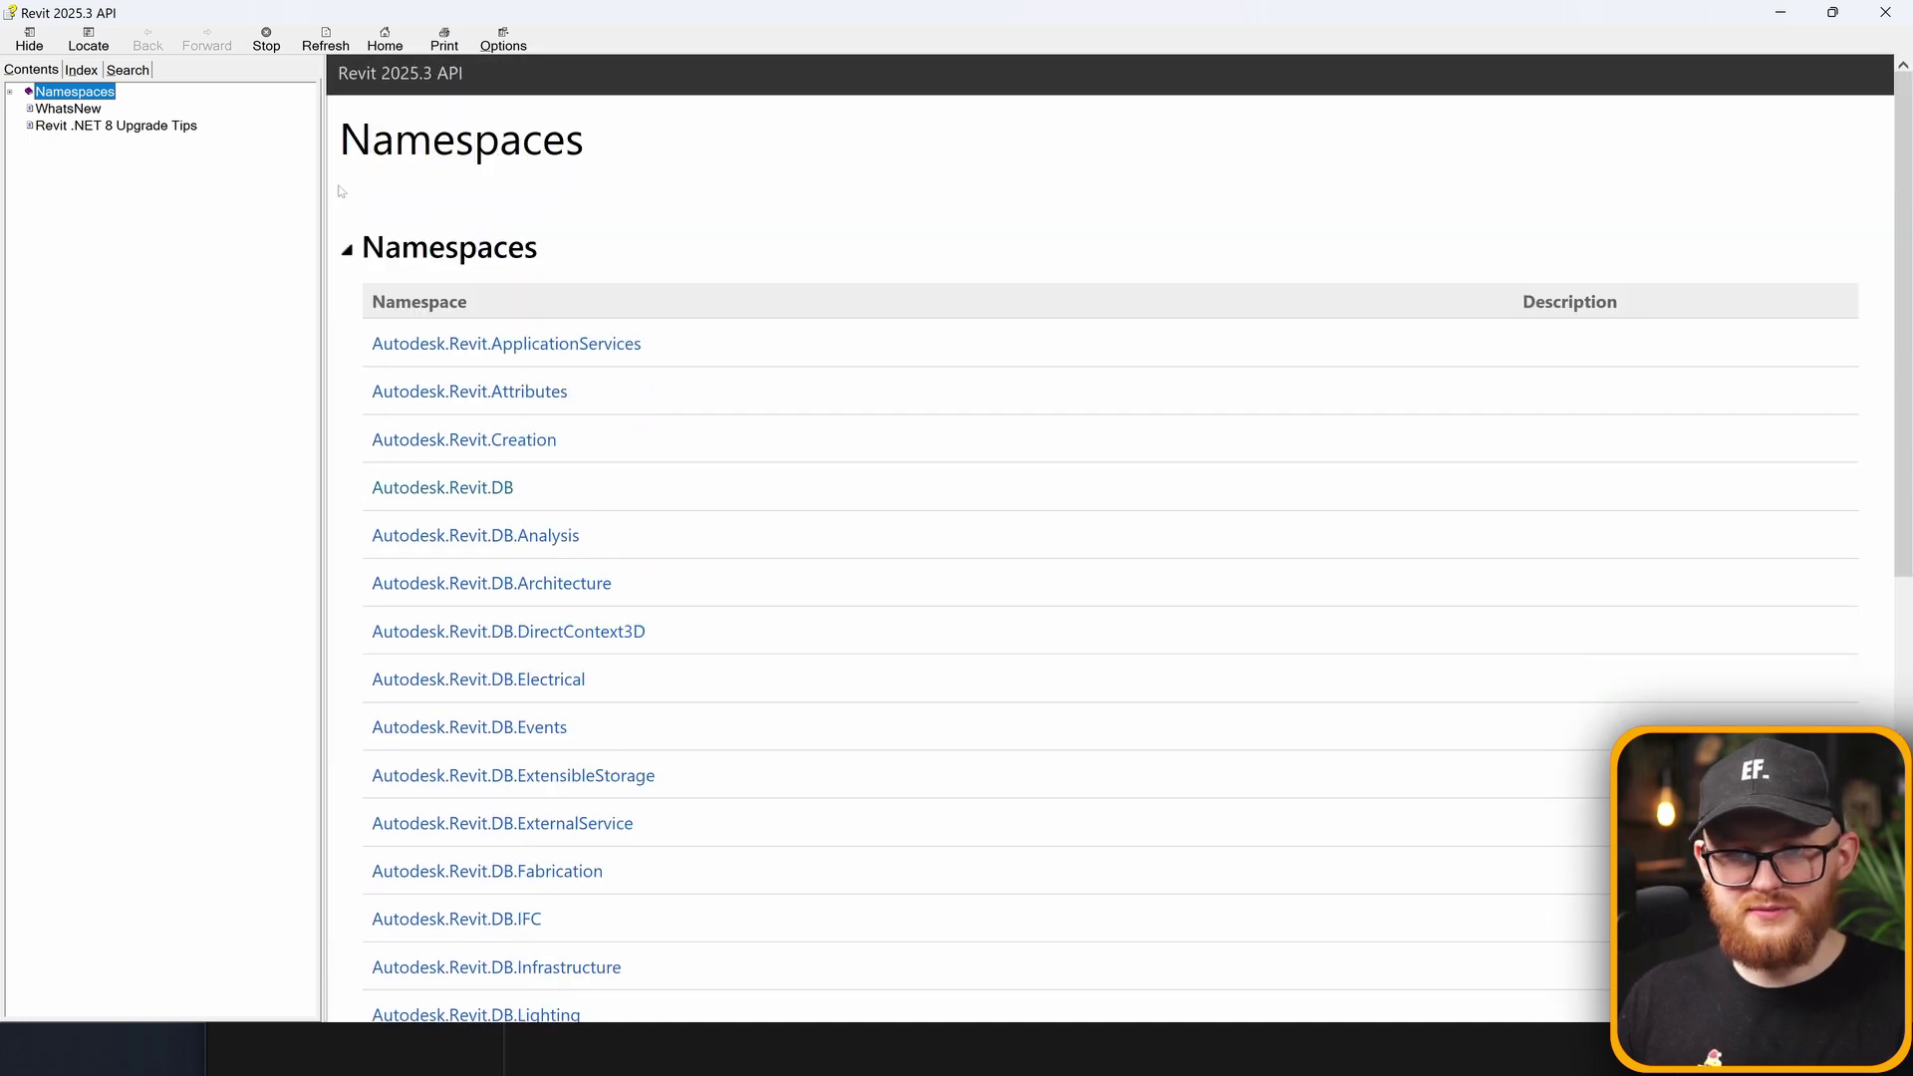
Expand Namespaces in the Contents tree and display the Autodesk.Revit.UI.Selection namespace page
left_click(10, 92)
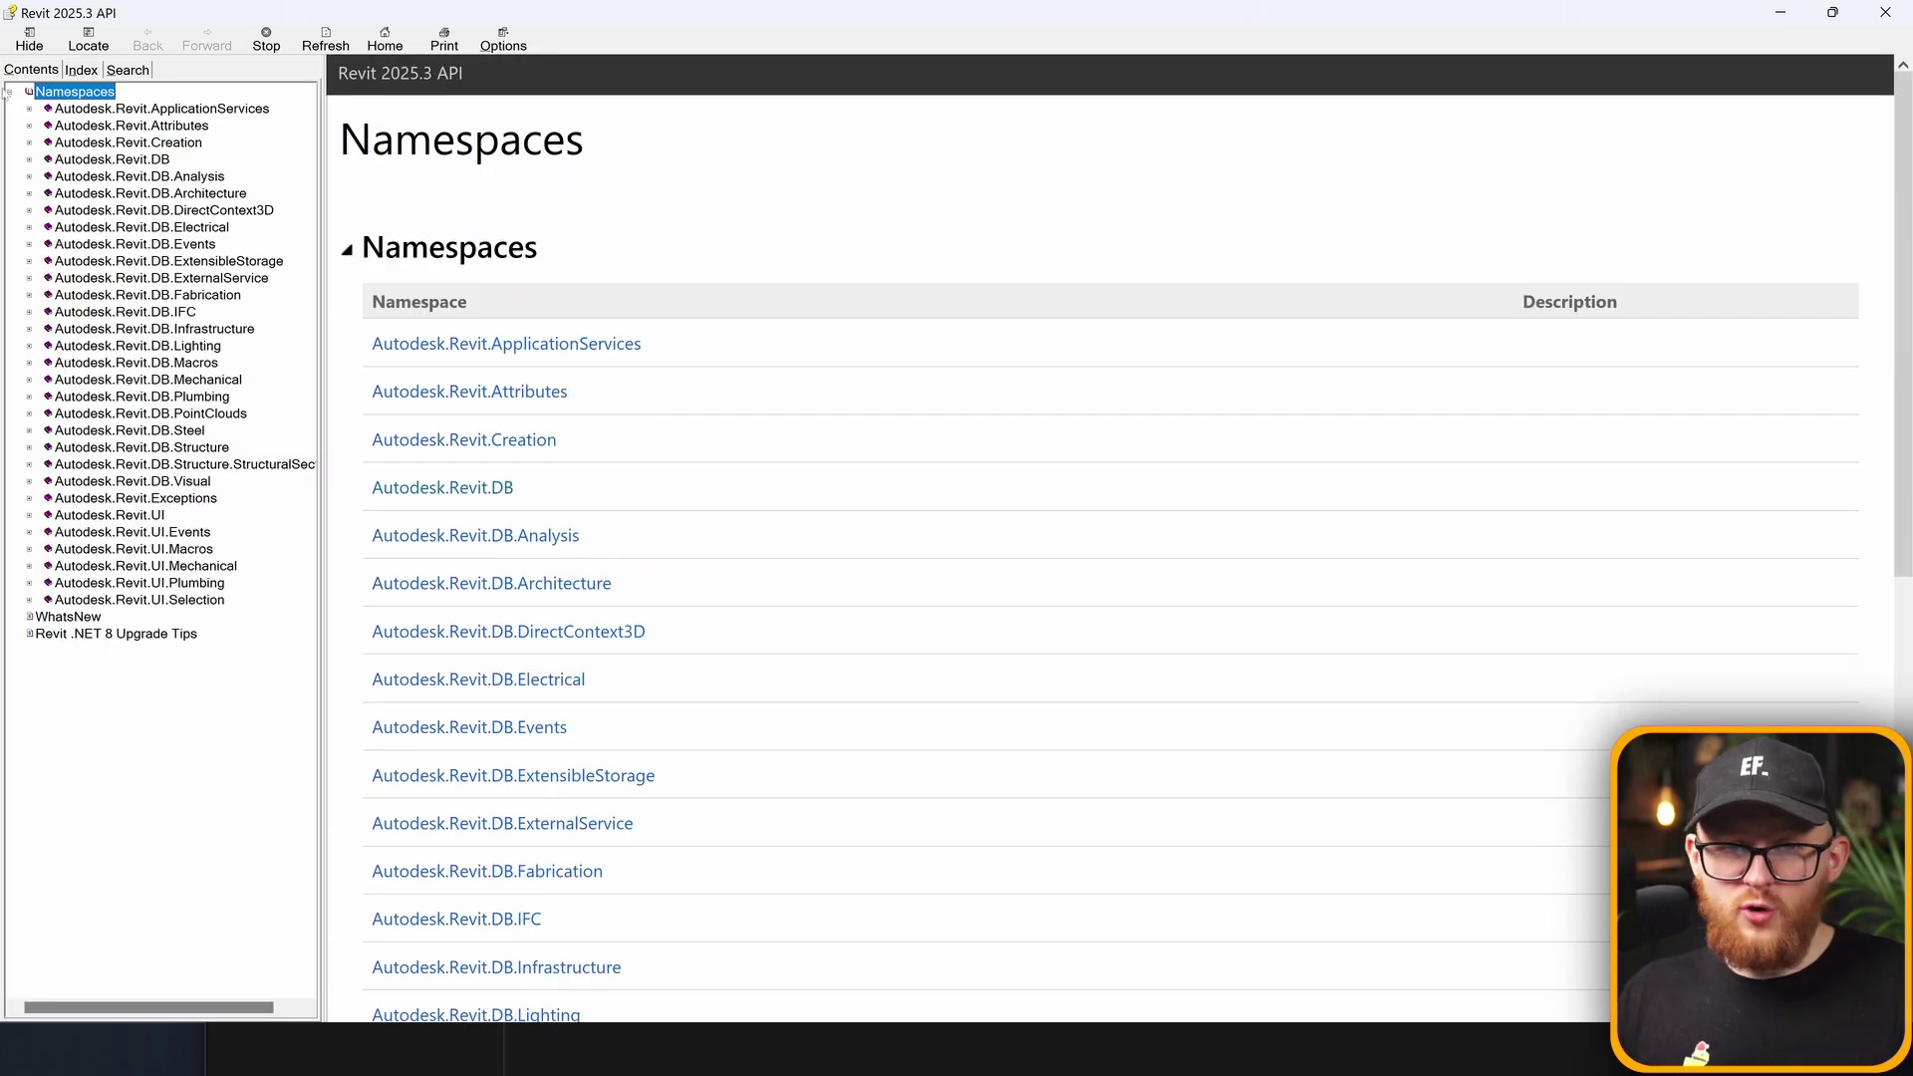
left_click(109, 177)
left_click(107, 162)
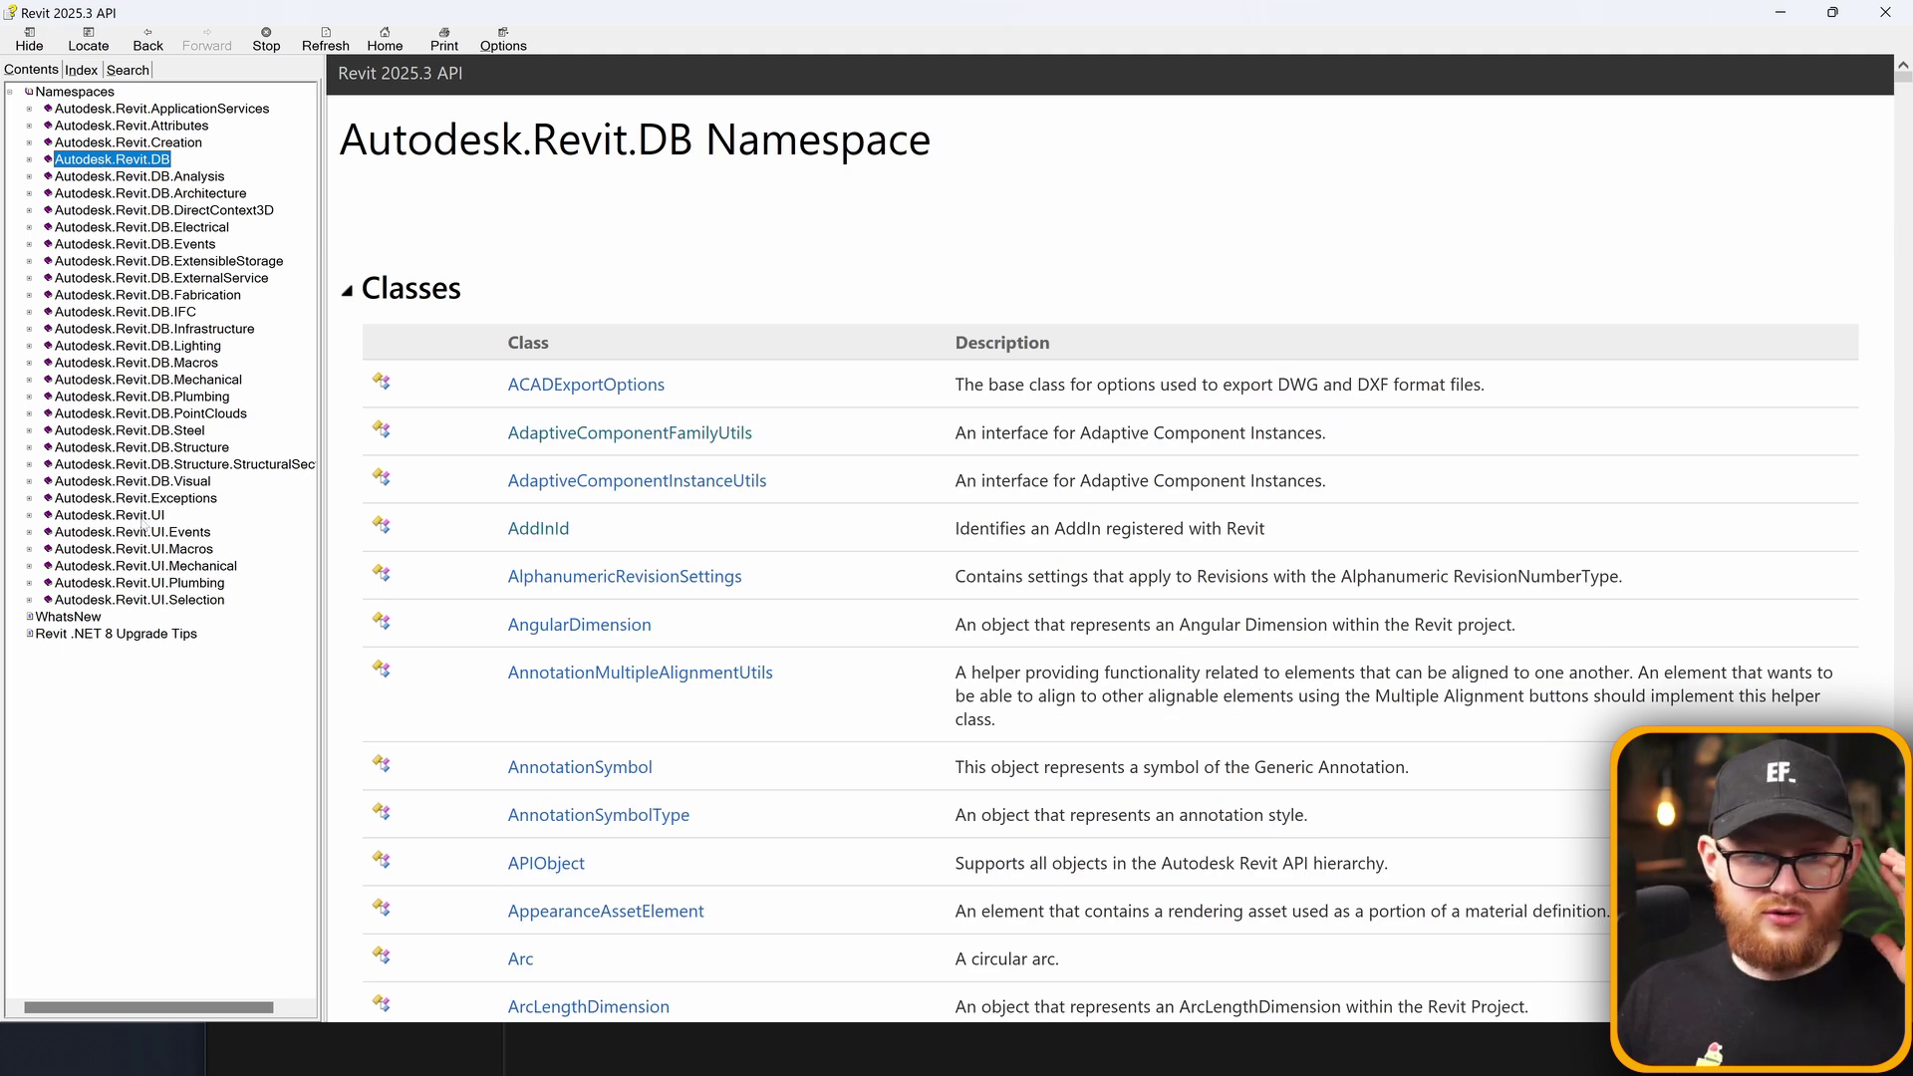
left_click(184, 585)
left_click(180, 599)
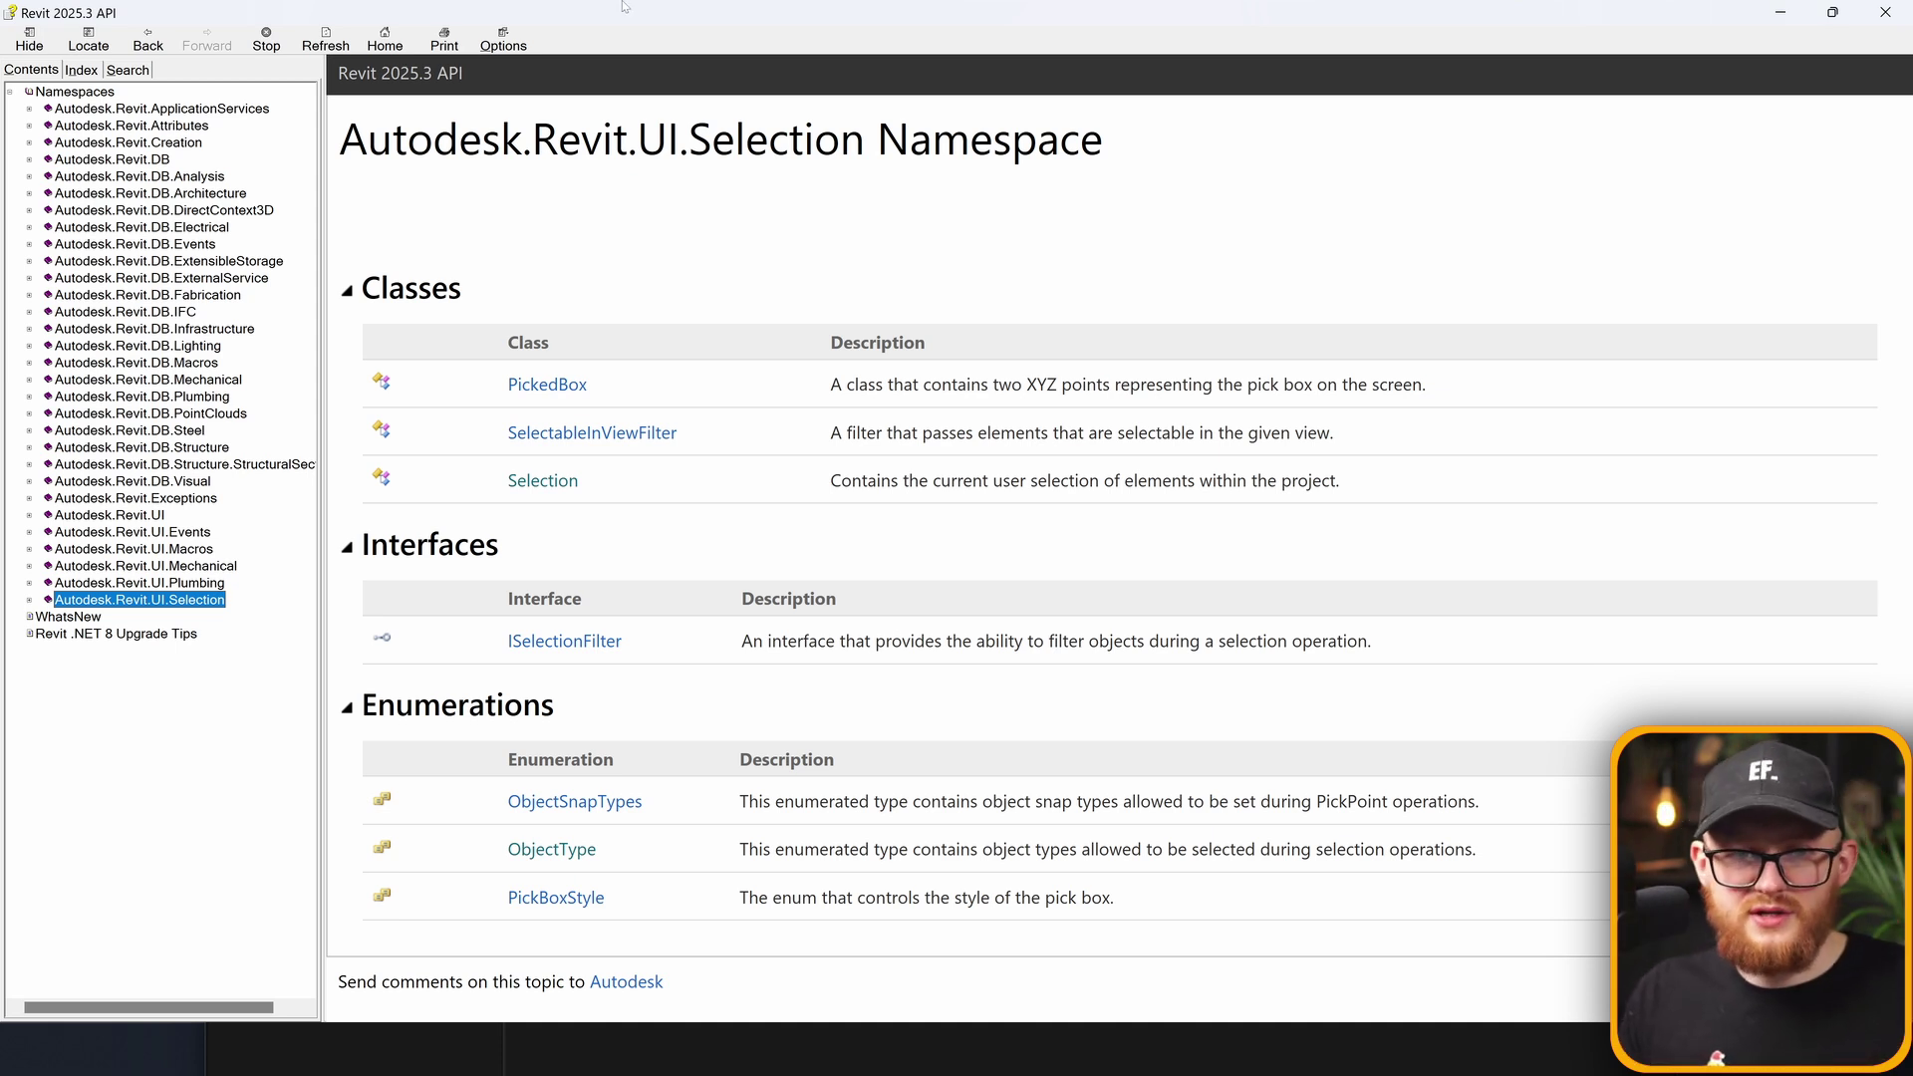
Search the Revit API help for 'Selection Class', listing 500 matching topics
left_click(124, 69)
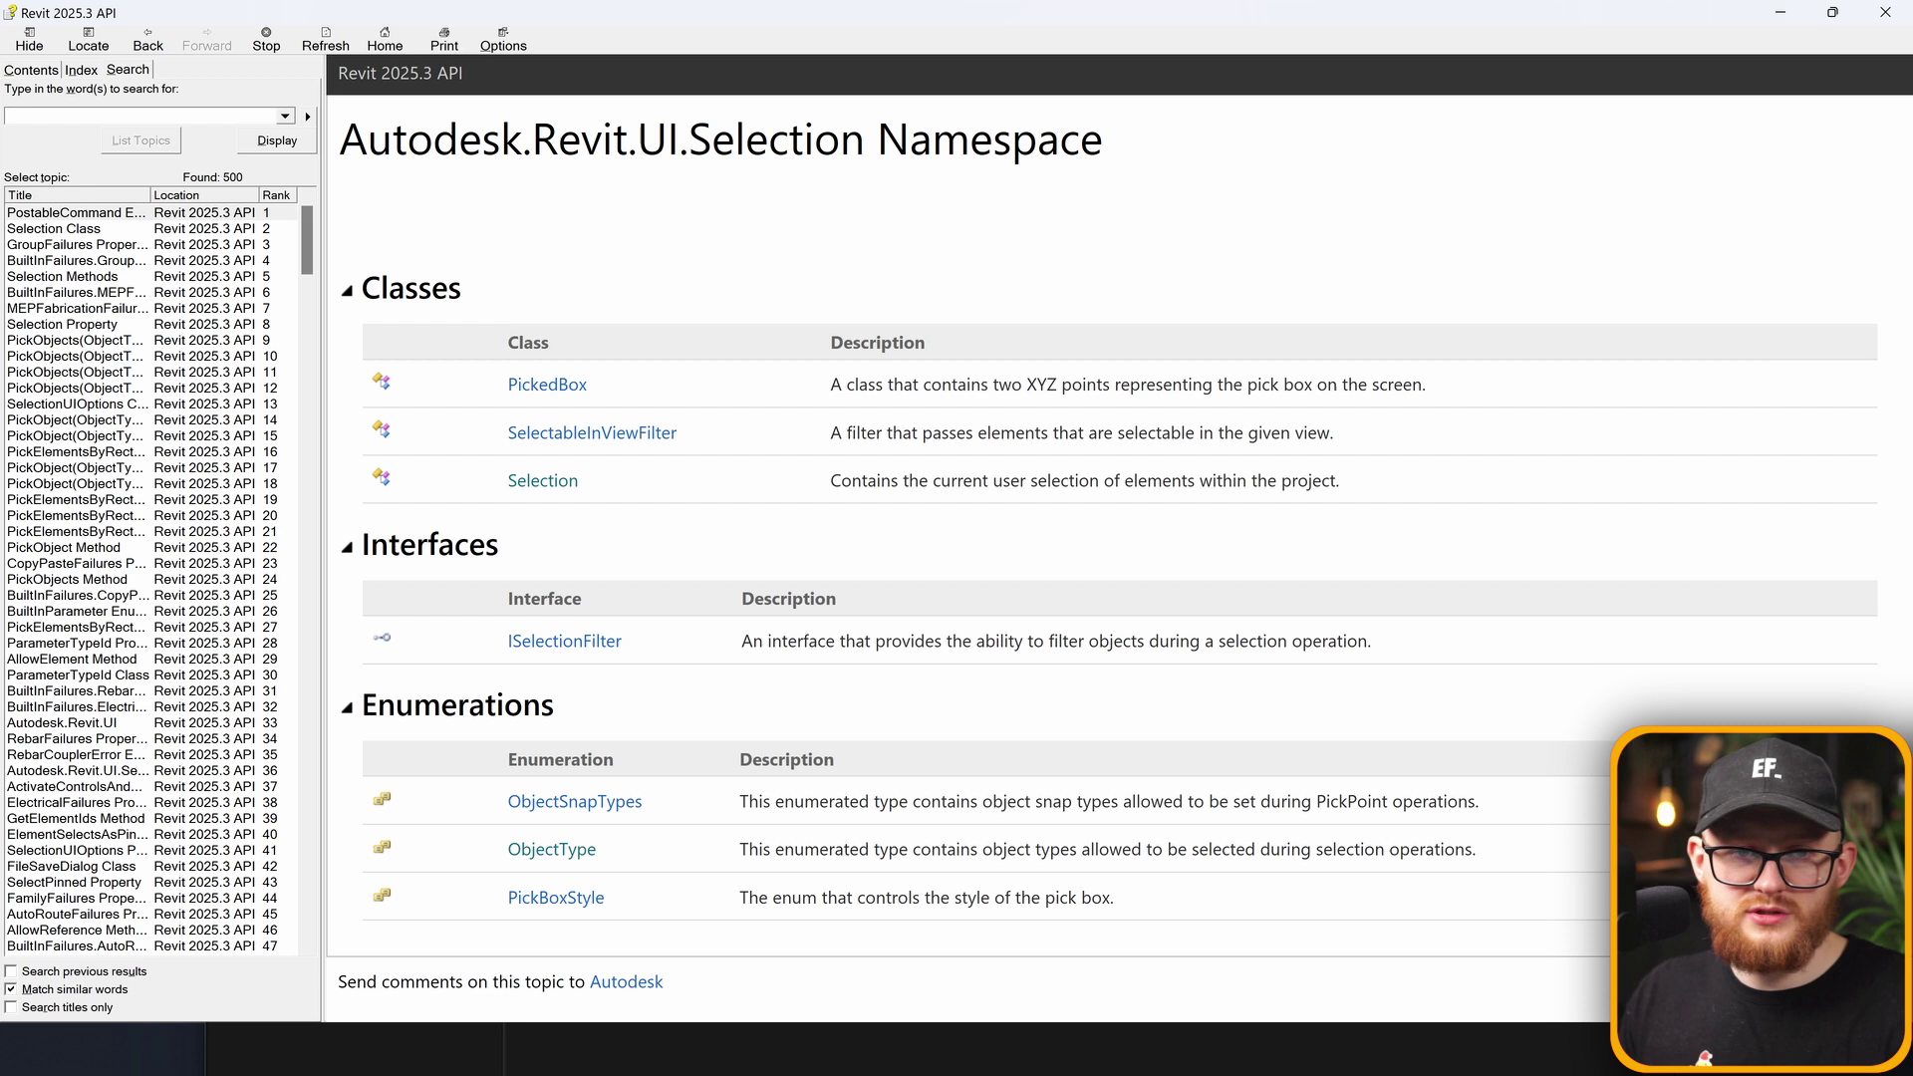
type("Selection Class")
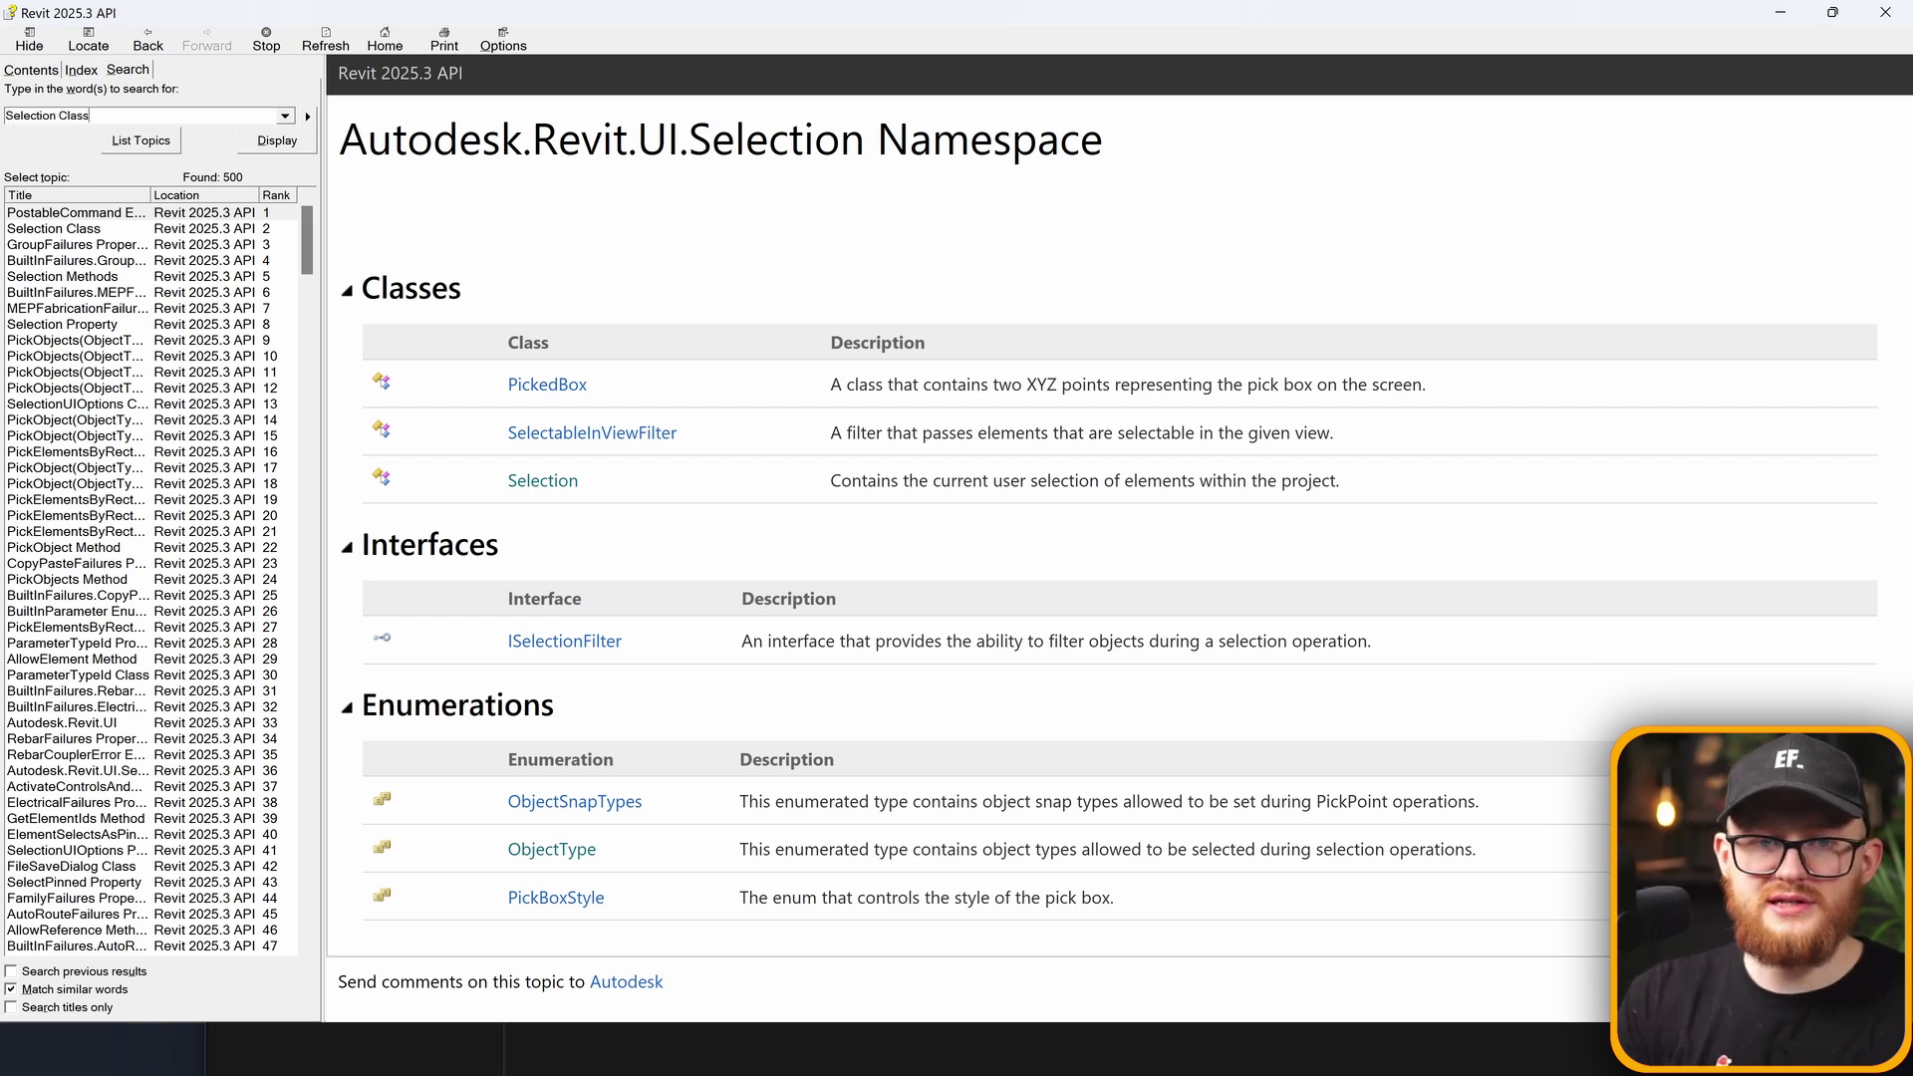
key("Return")
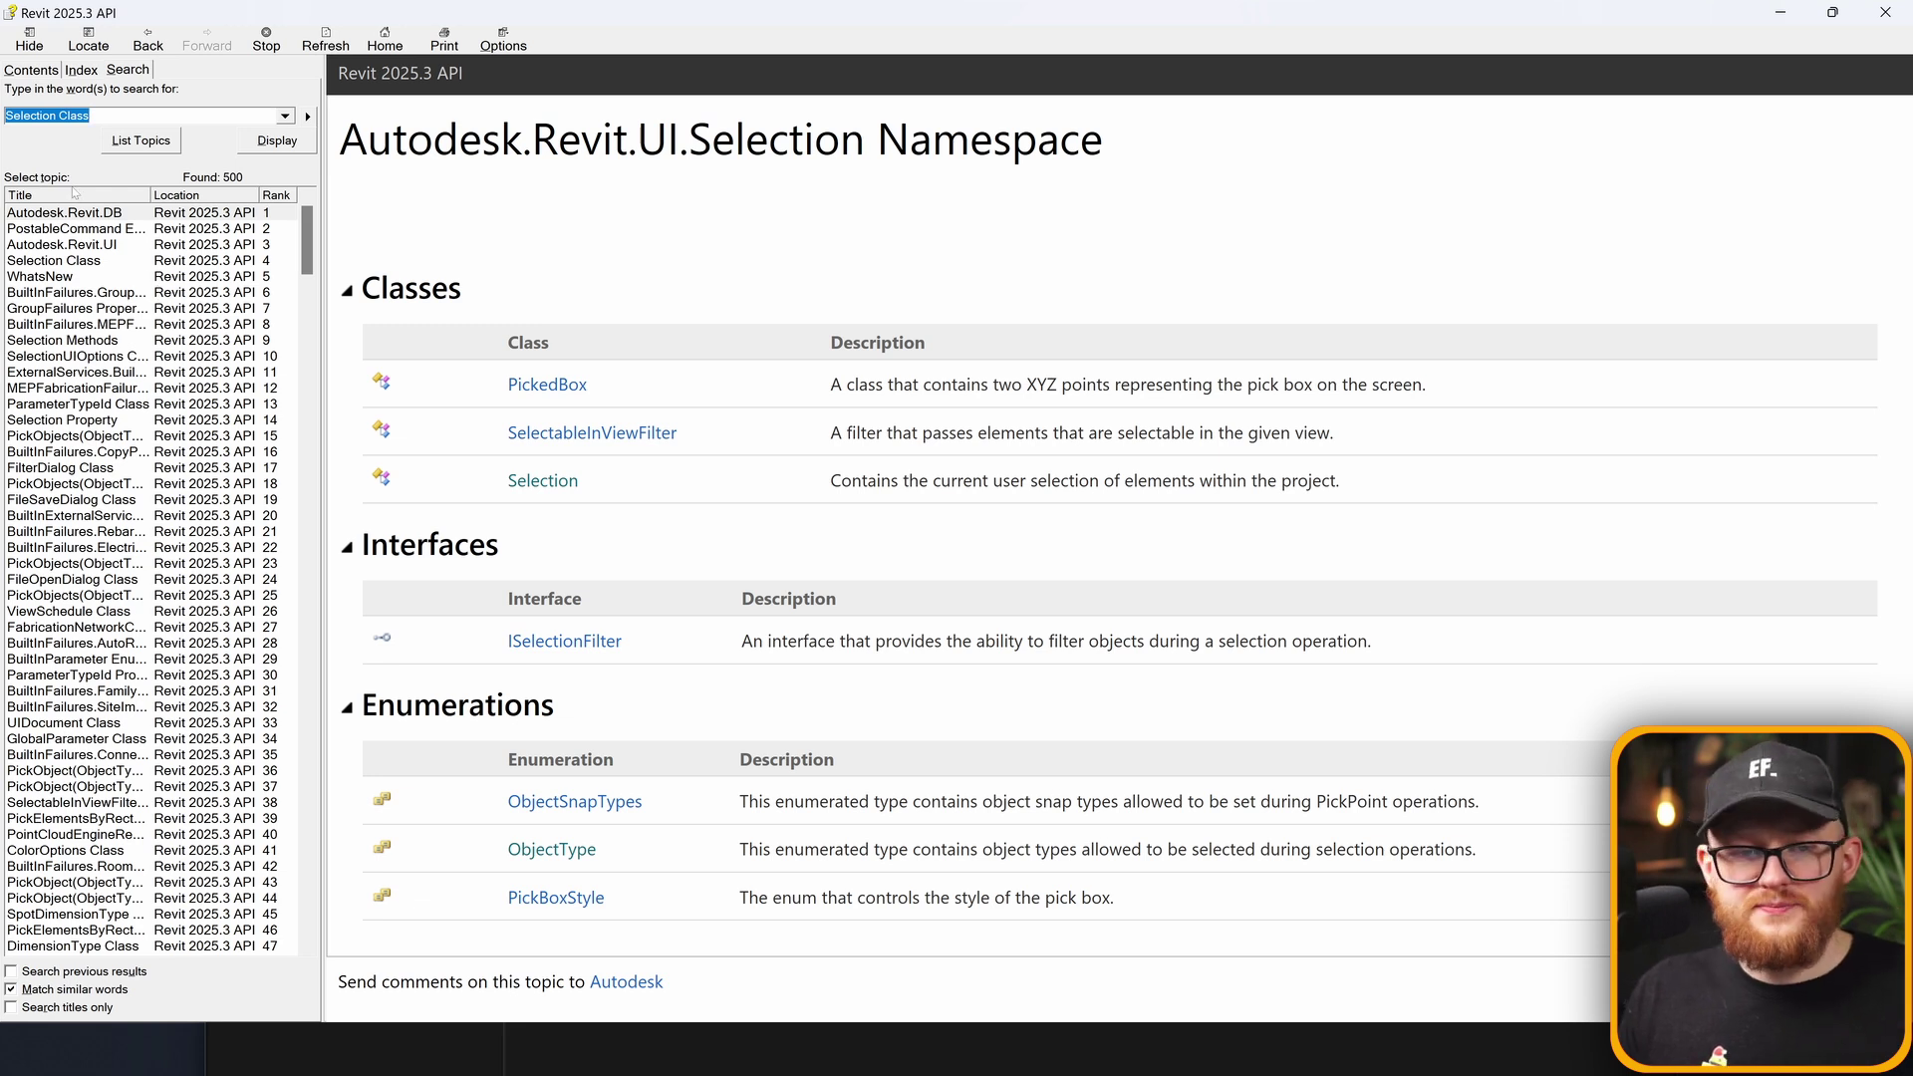
Open the Selection Class topic from the search results and scroll to its methods
left_click(98, 341)
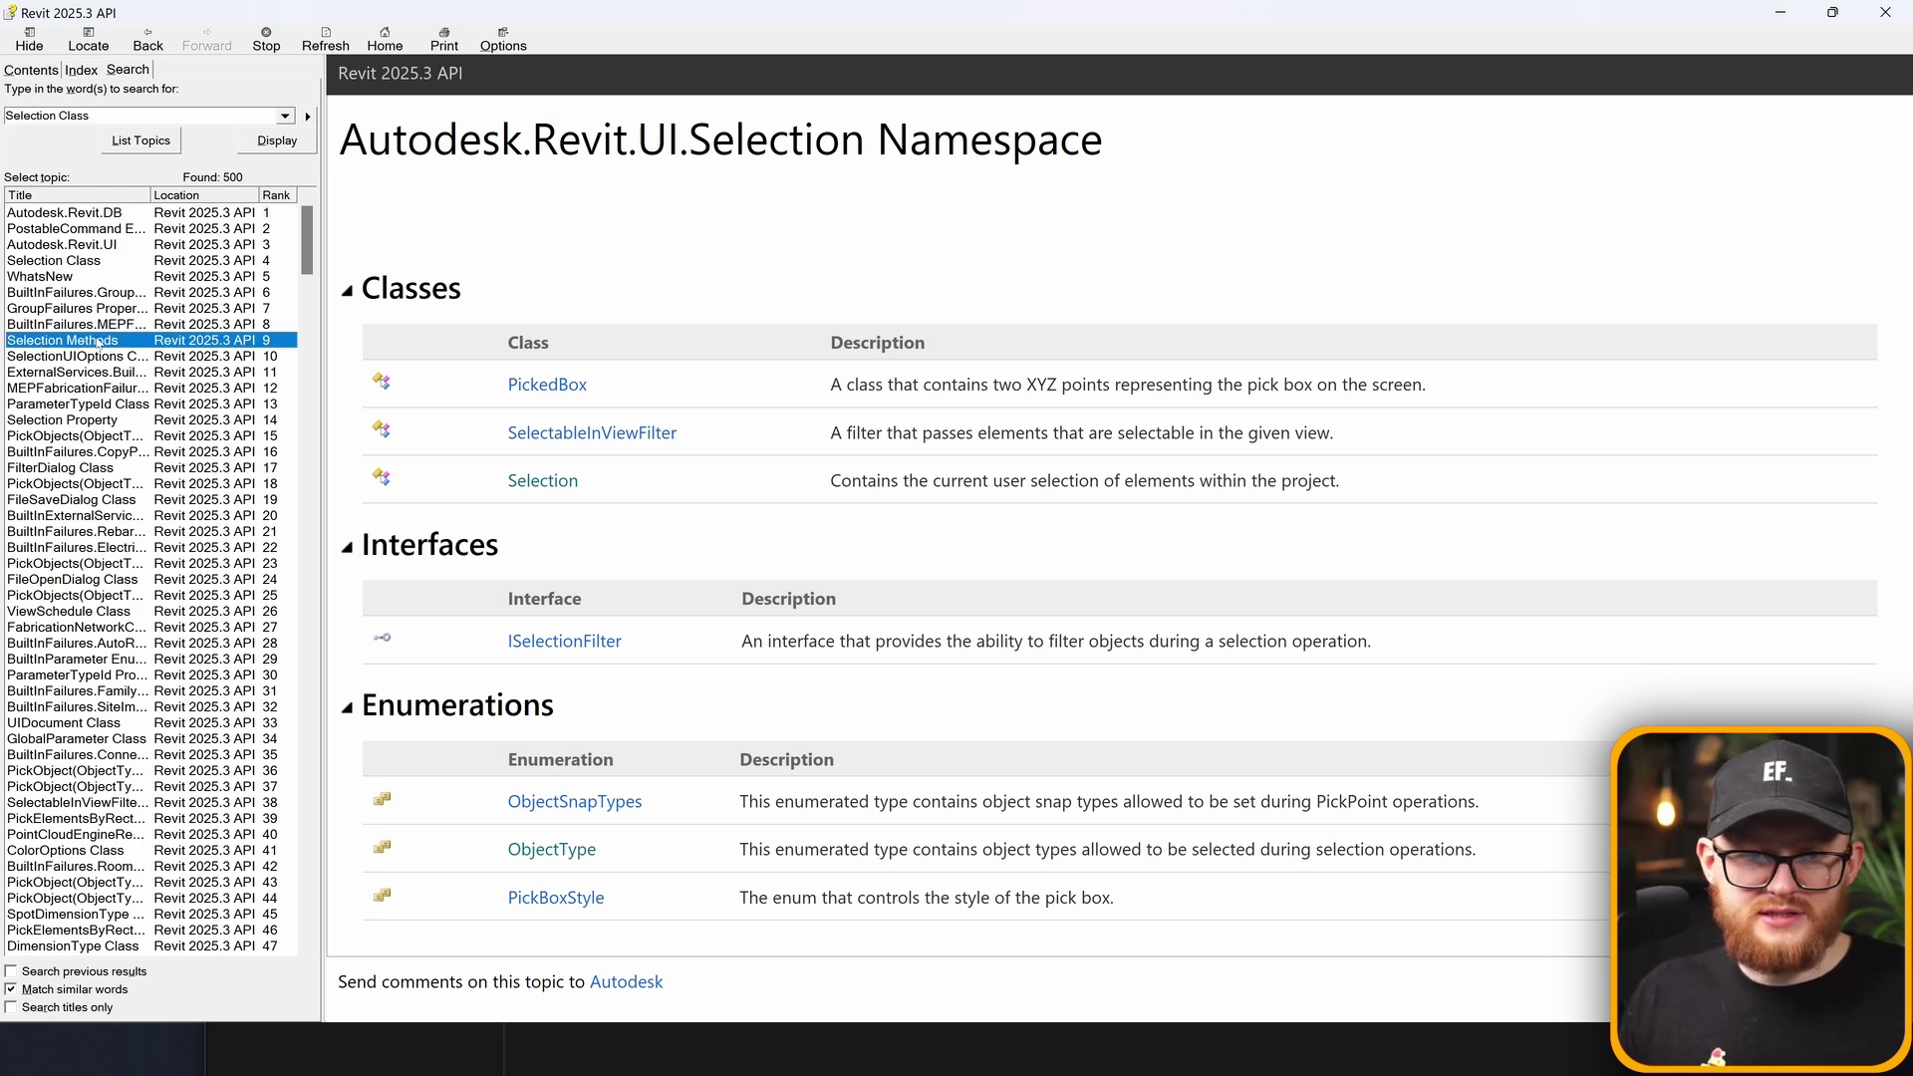
left_click(56, 261)
double_click(61, 264)
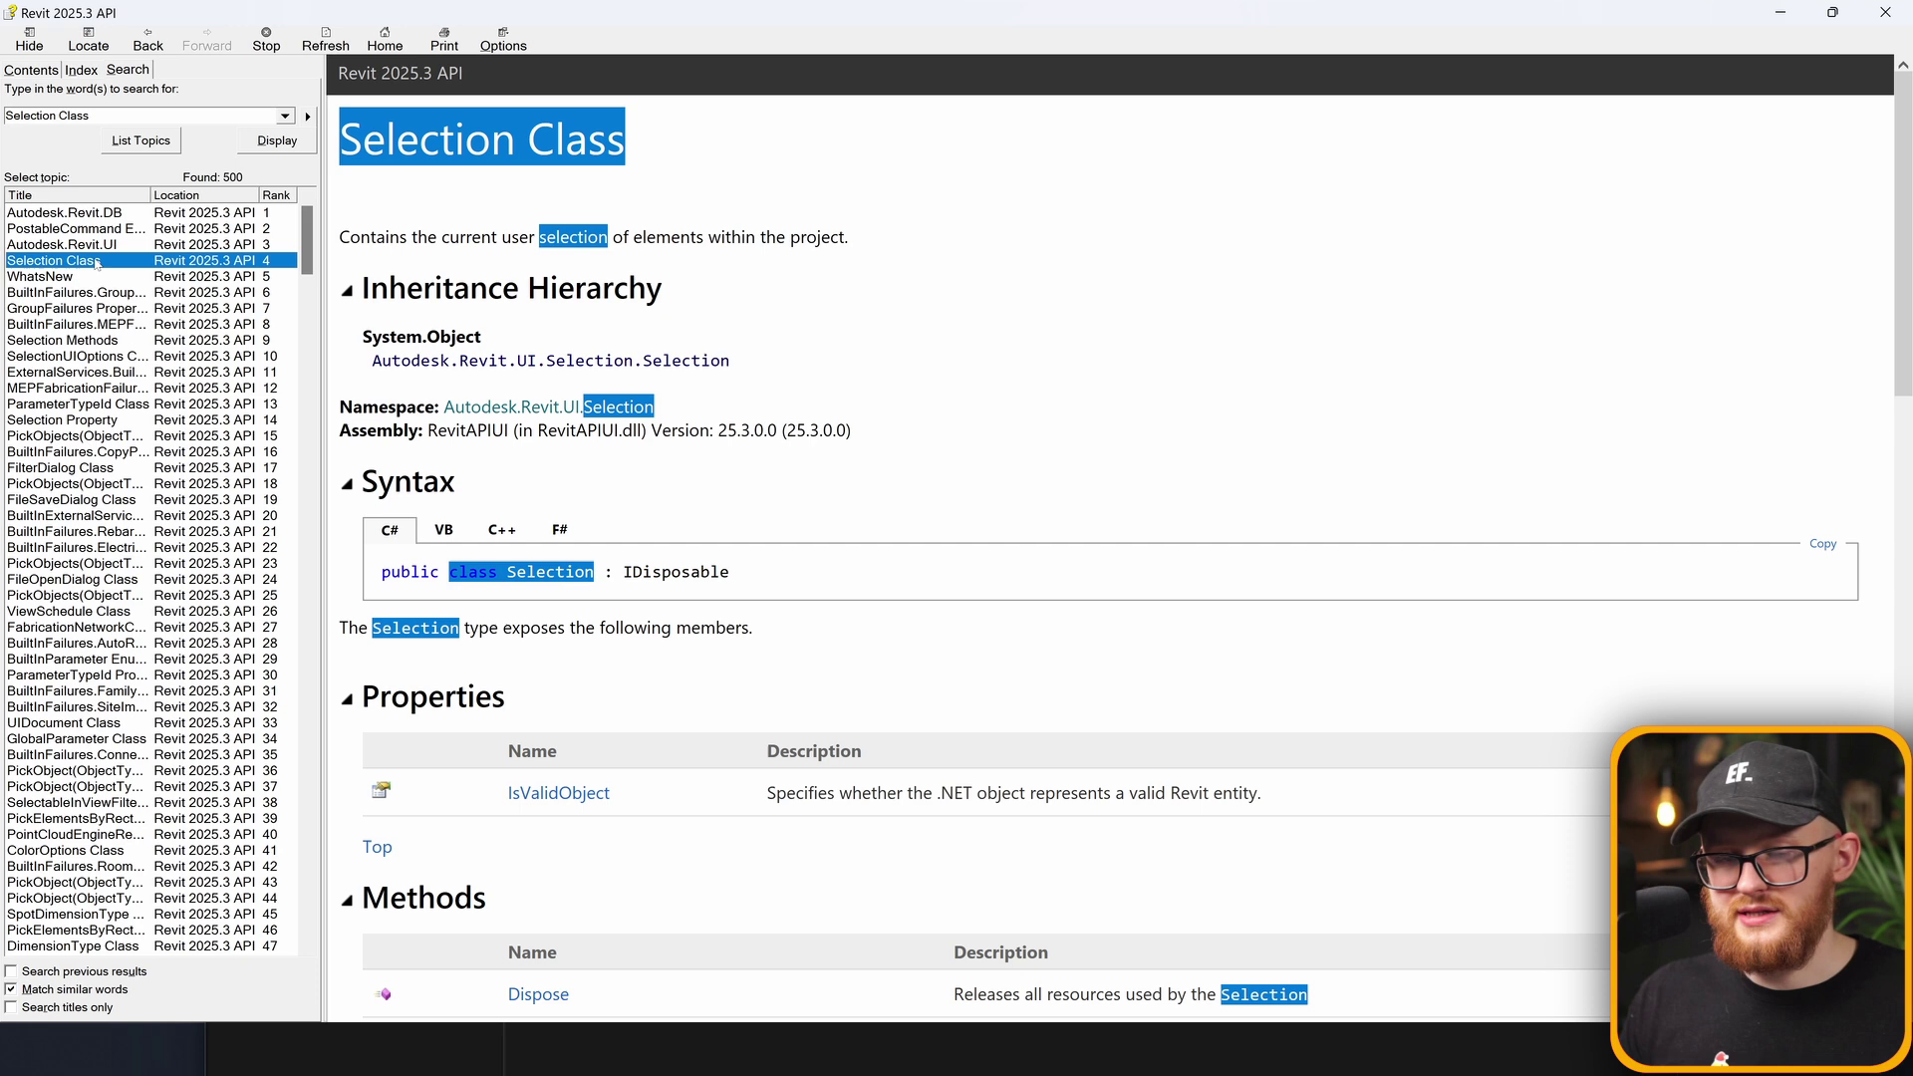
left_click(561, 228)
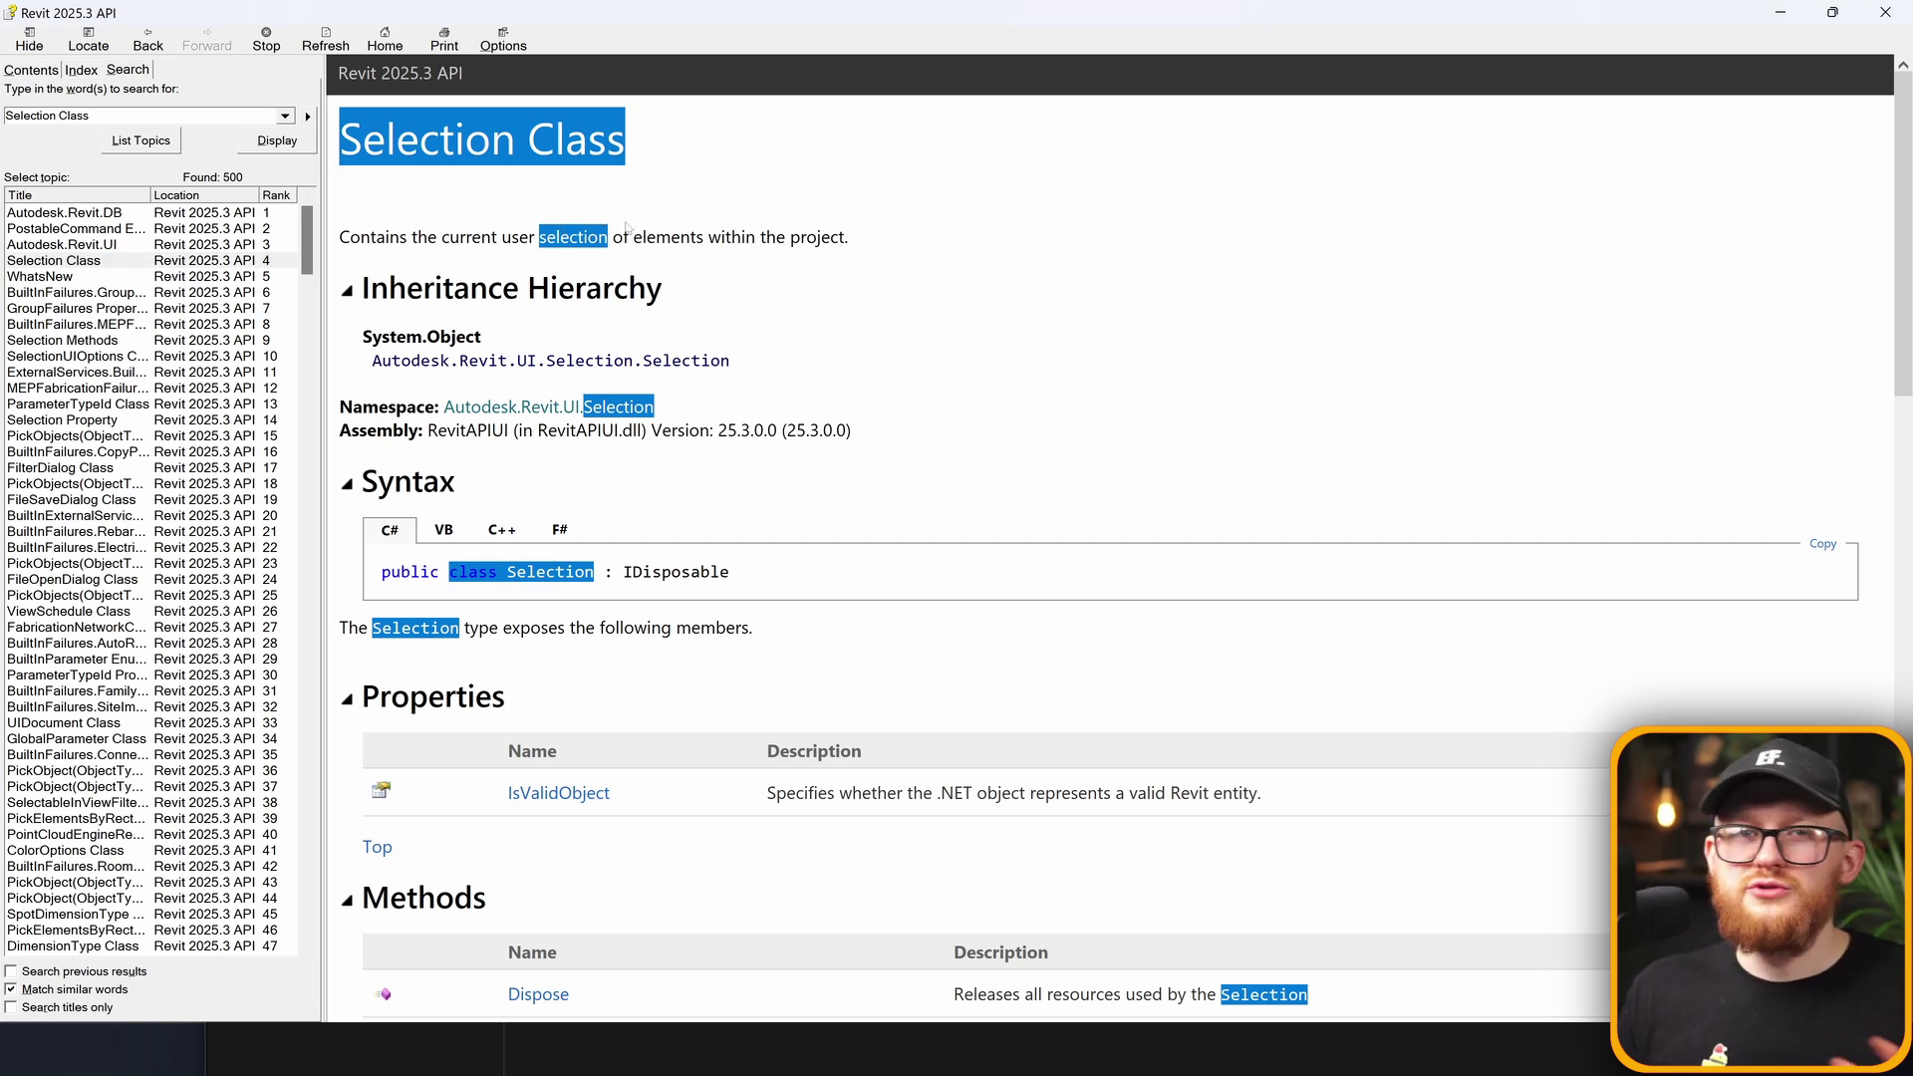
scroll(675, 239, "down", 3)
scroll(658, 358, "up", 1)
scroll(662, 367, "down", 9)
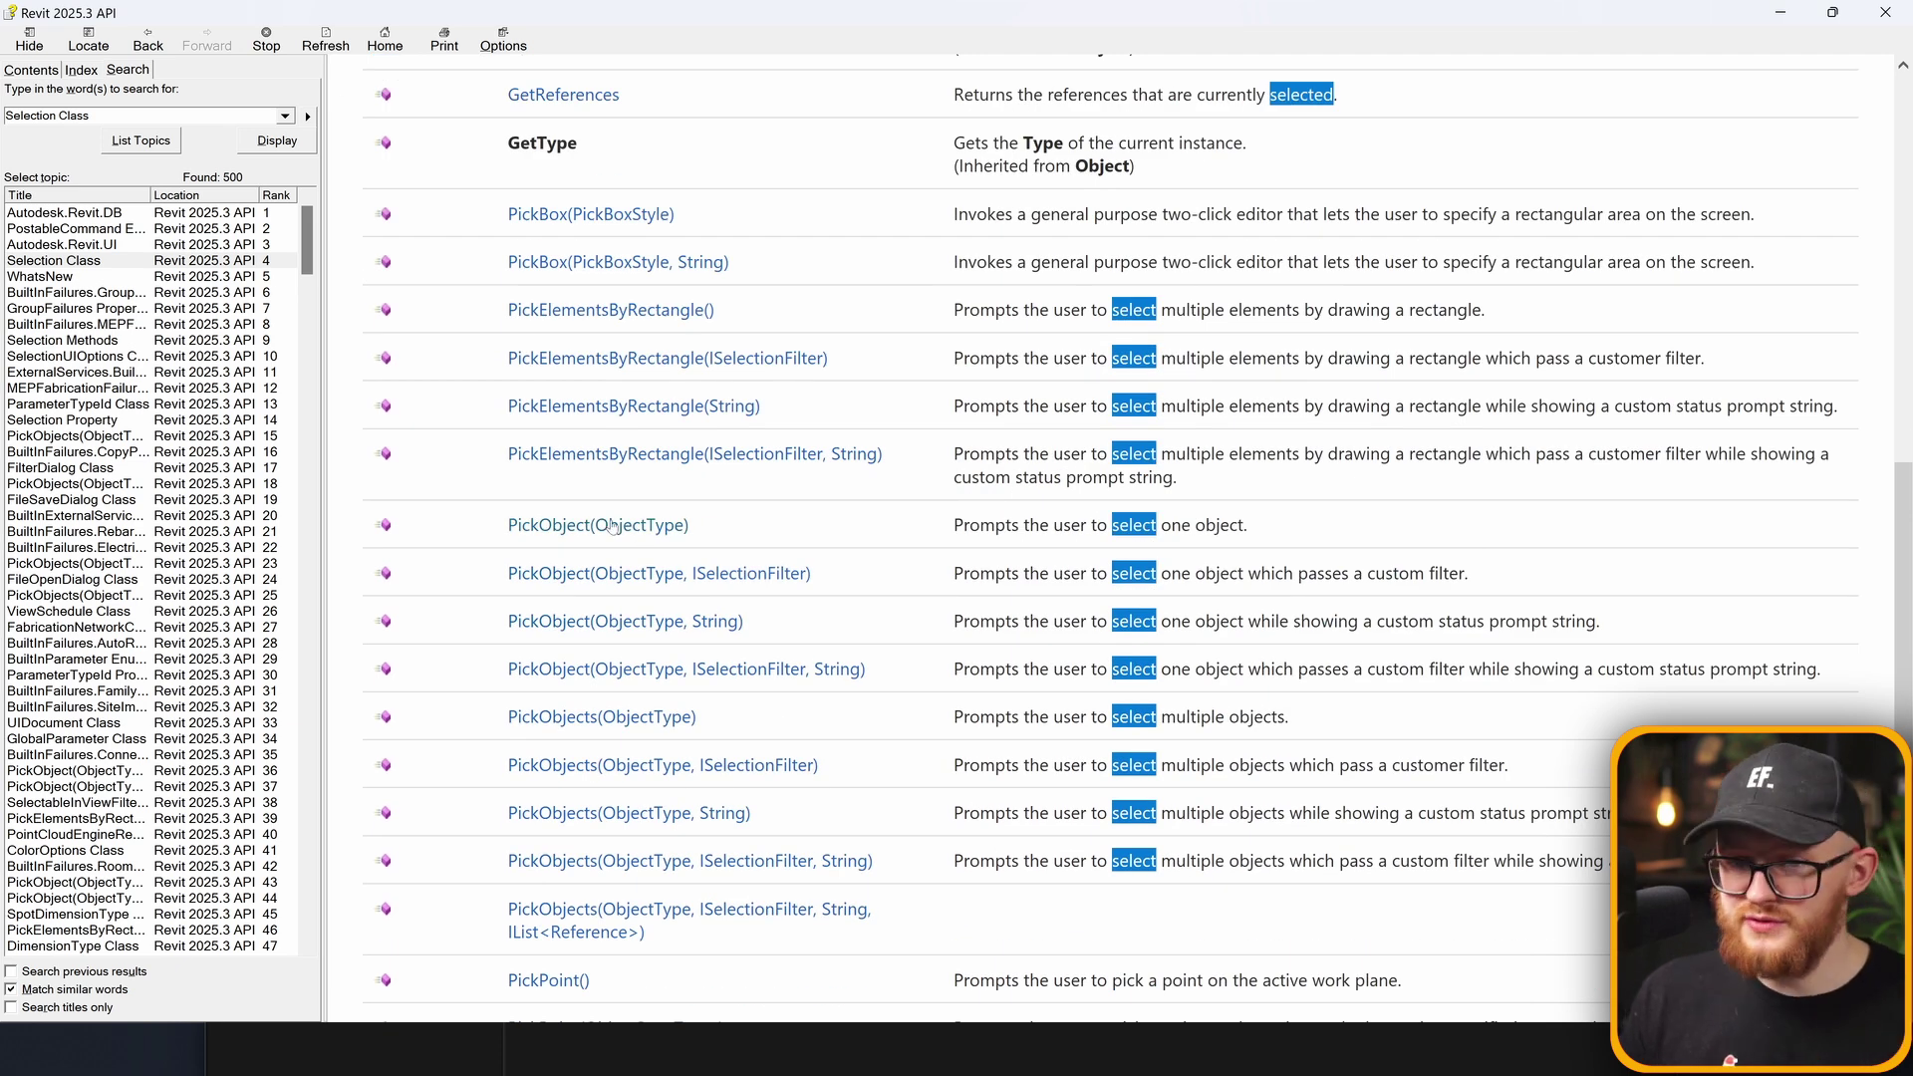
Open the PickObject(ObjectType) method page and view its signature in C++, Visual Basic and C#
left_click_drag(687, 518, 558, 526)
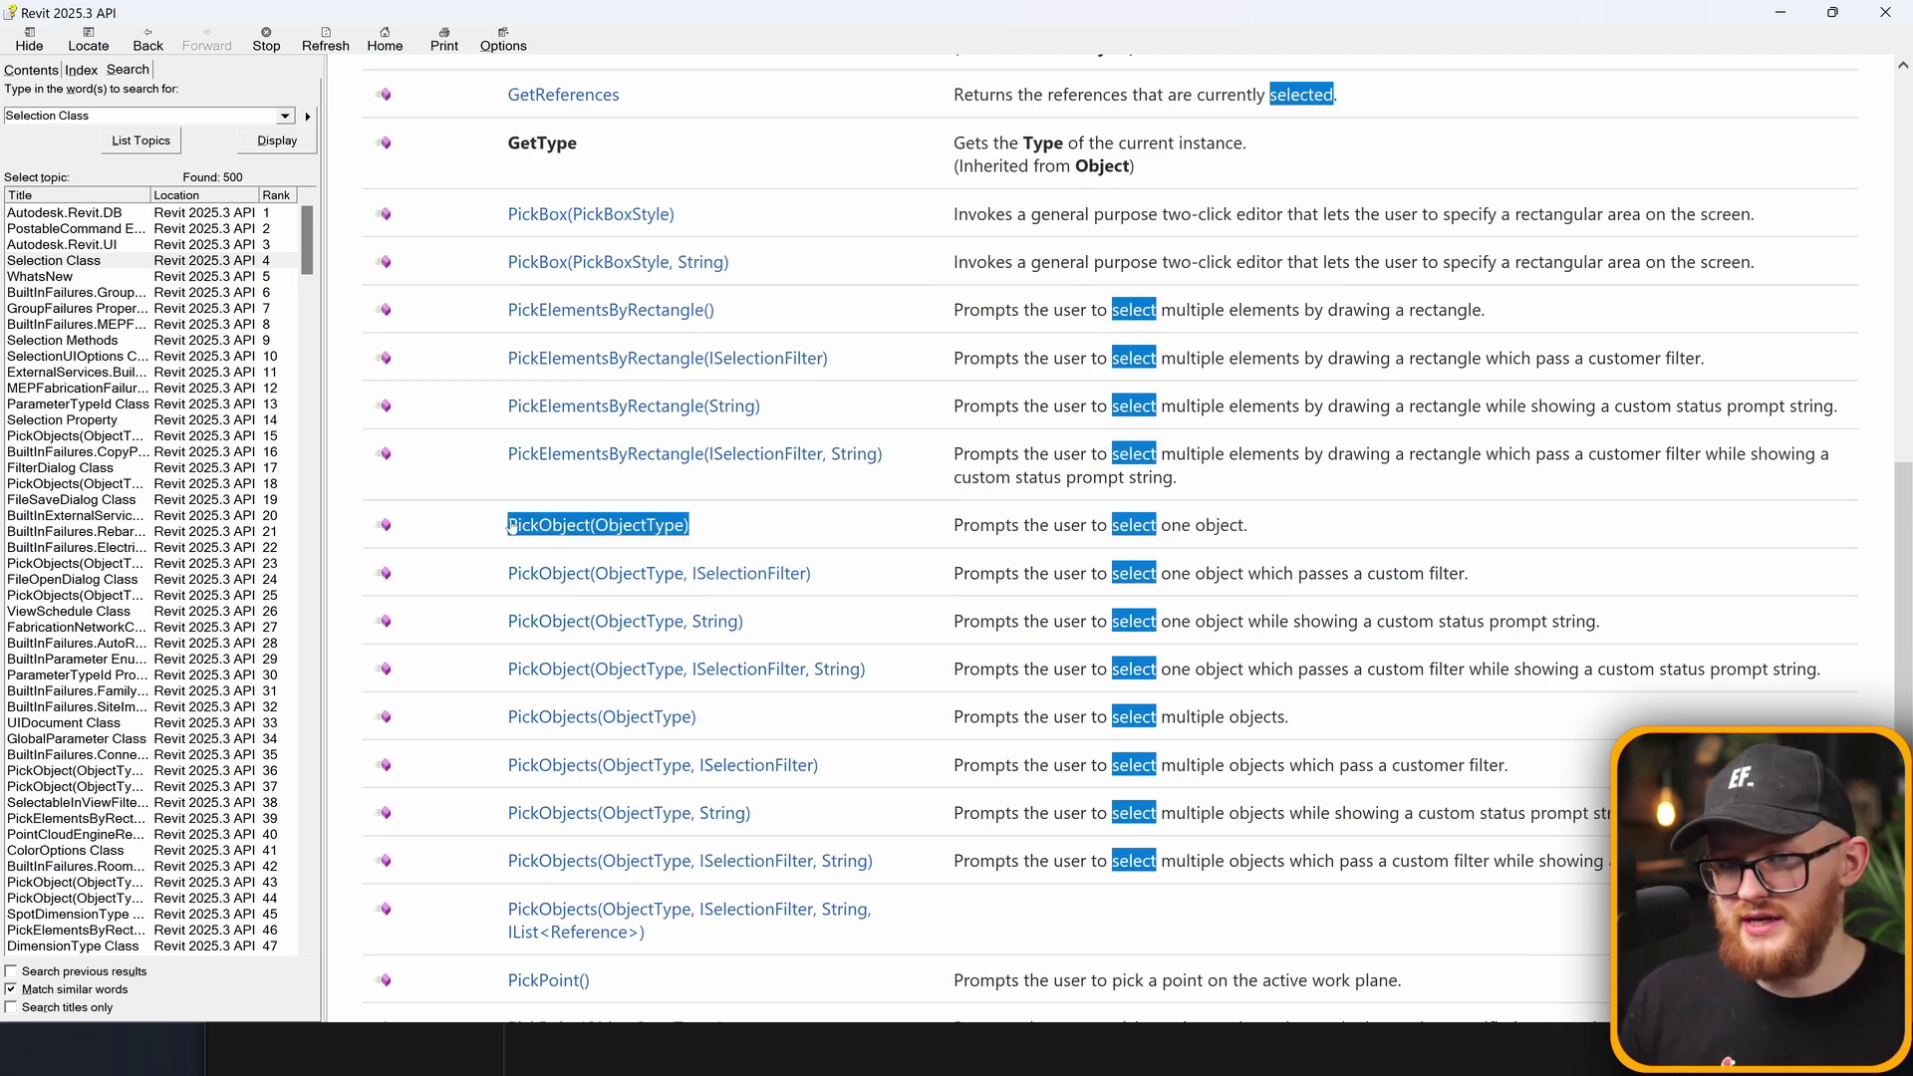
left_click(559, 527)
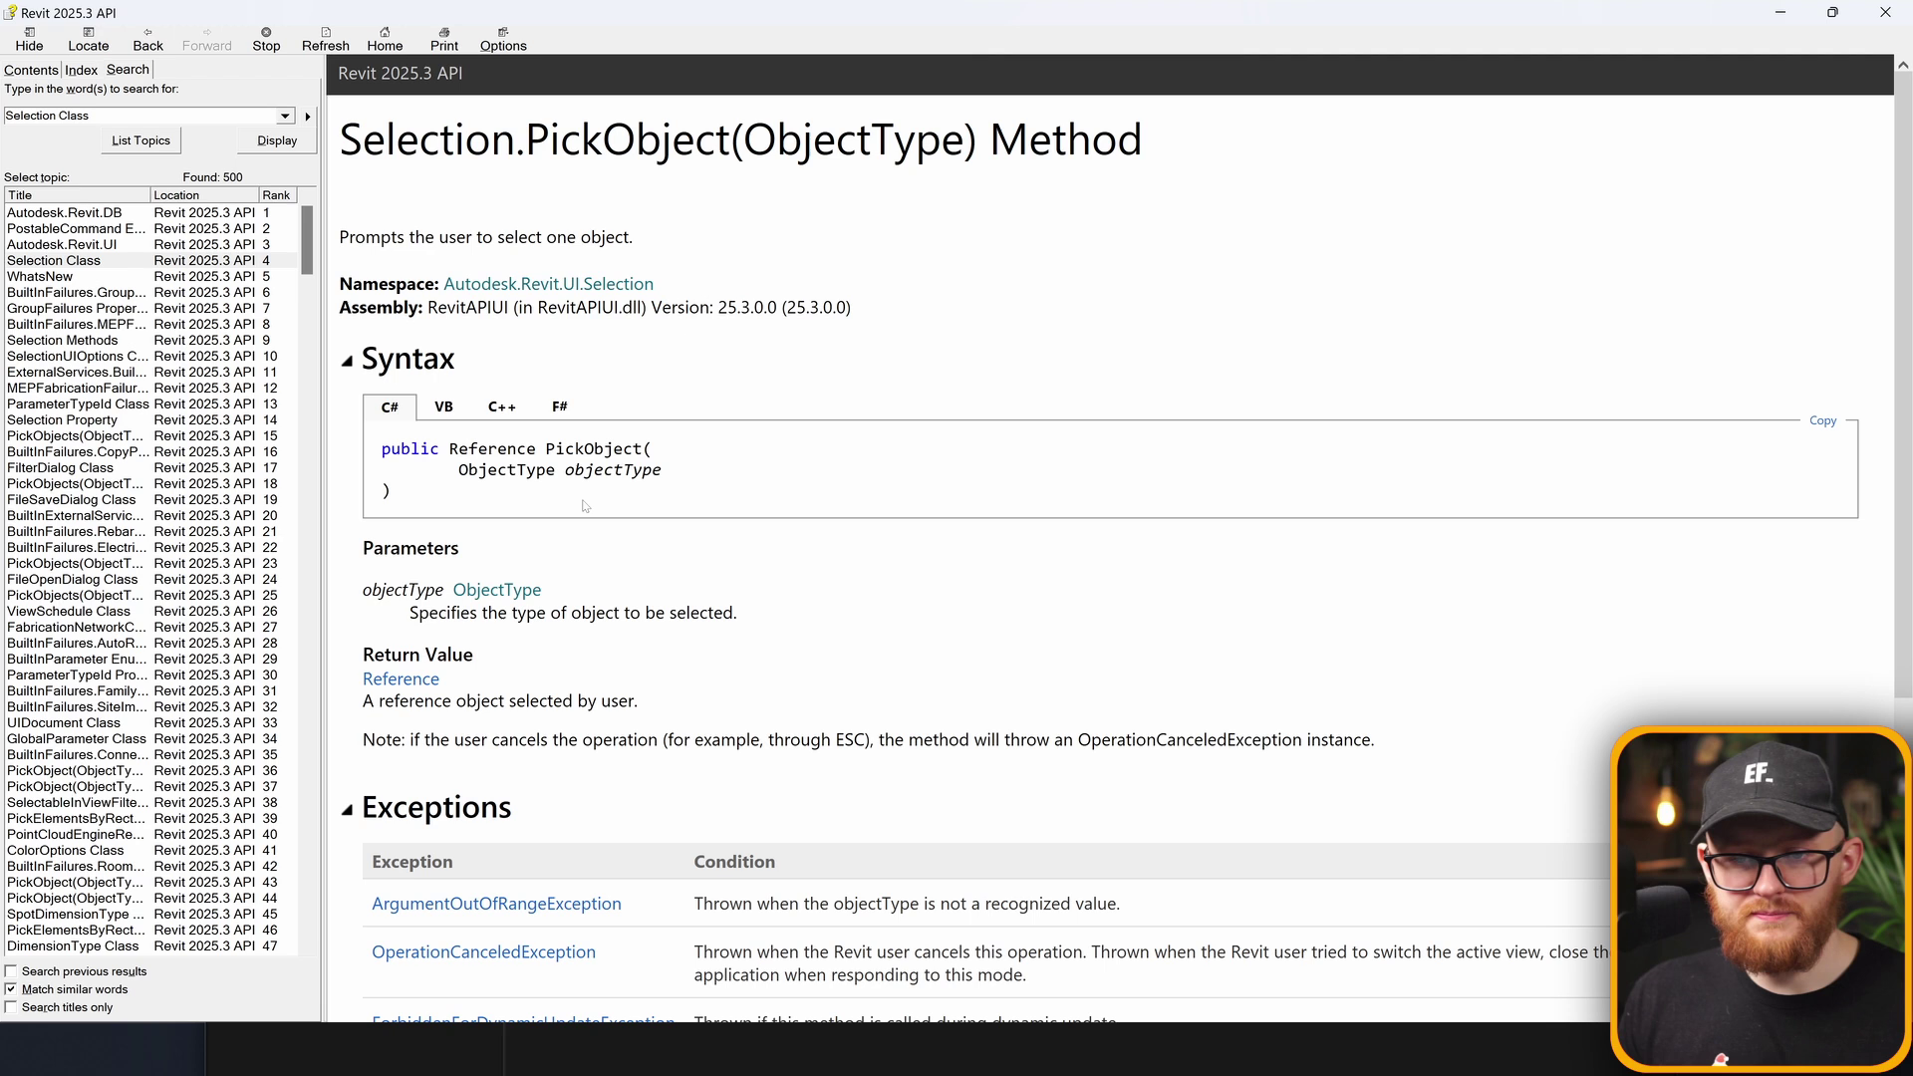
left_click_drag(584, 505, 387, 450)
left_click(439, 415)
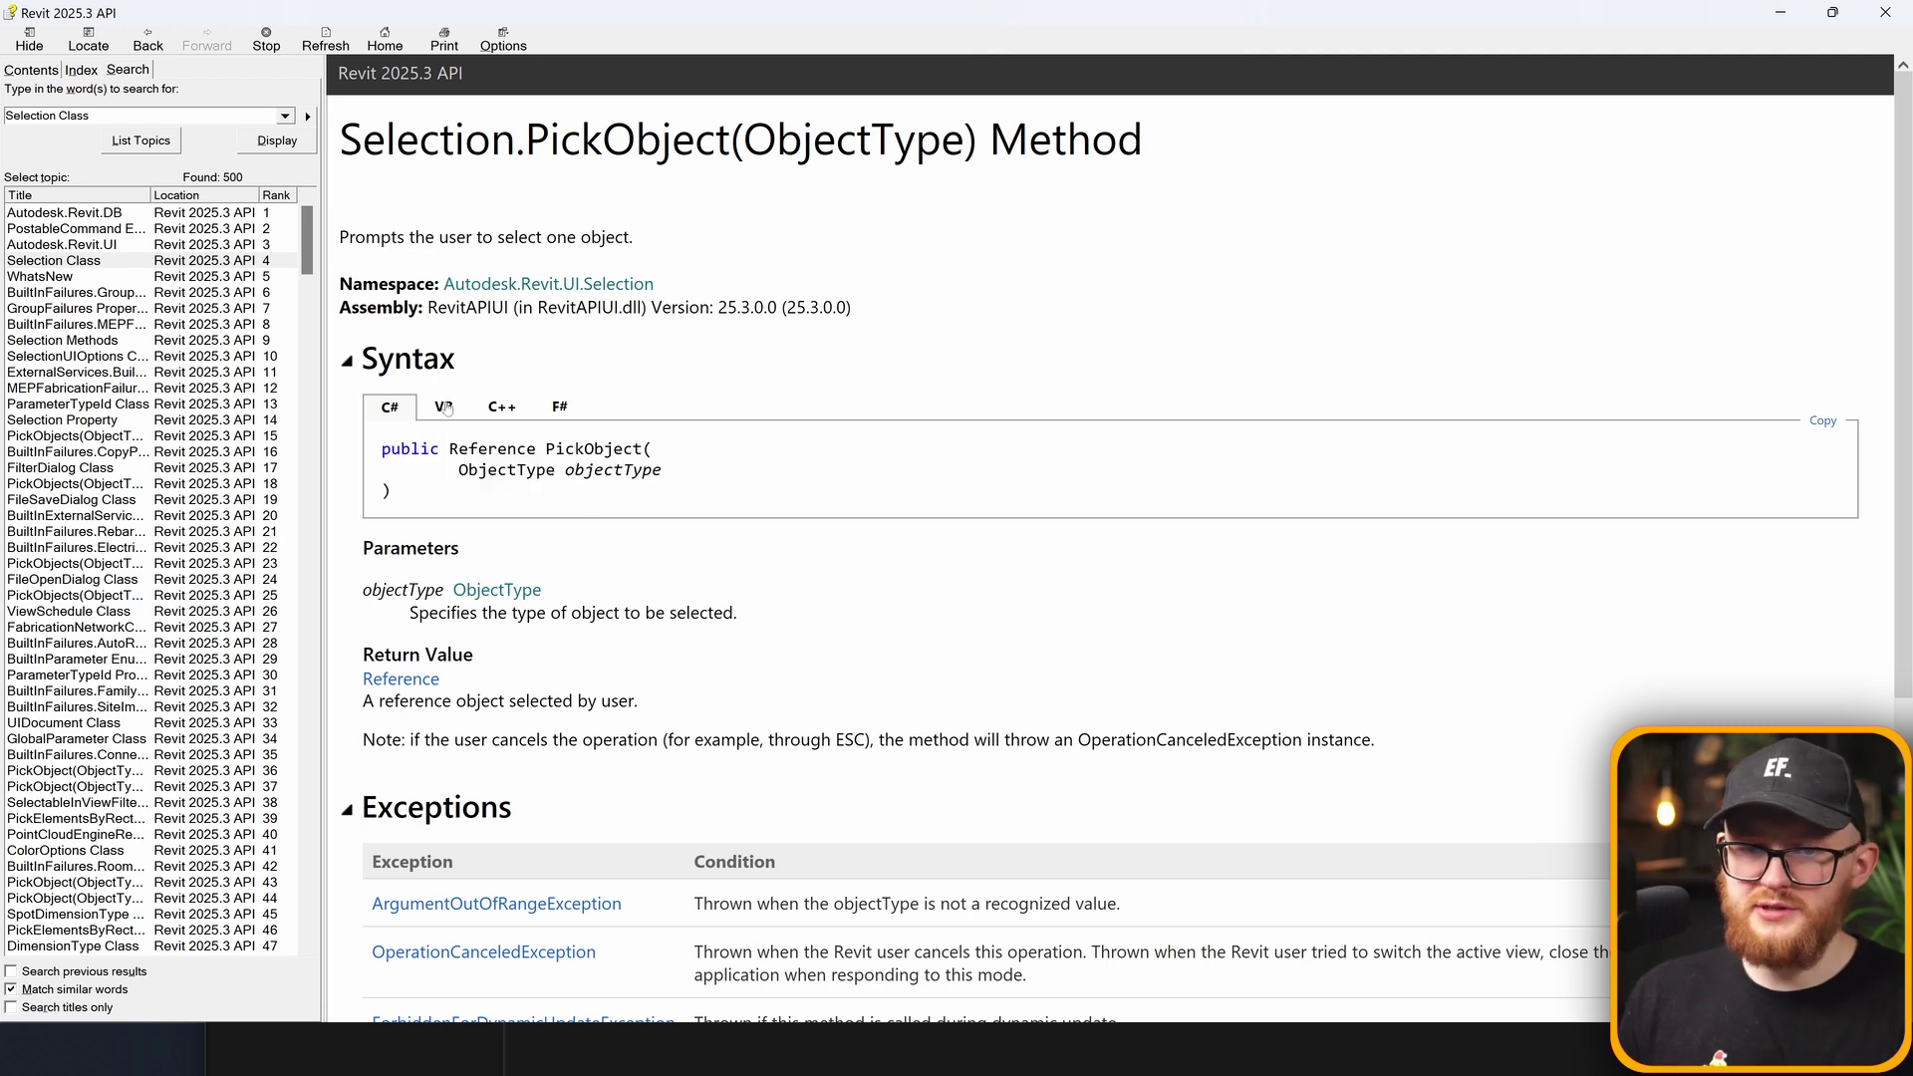
left_click(498, 408)
left_click(443, 407)
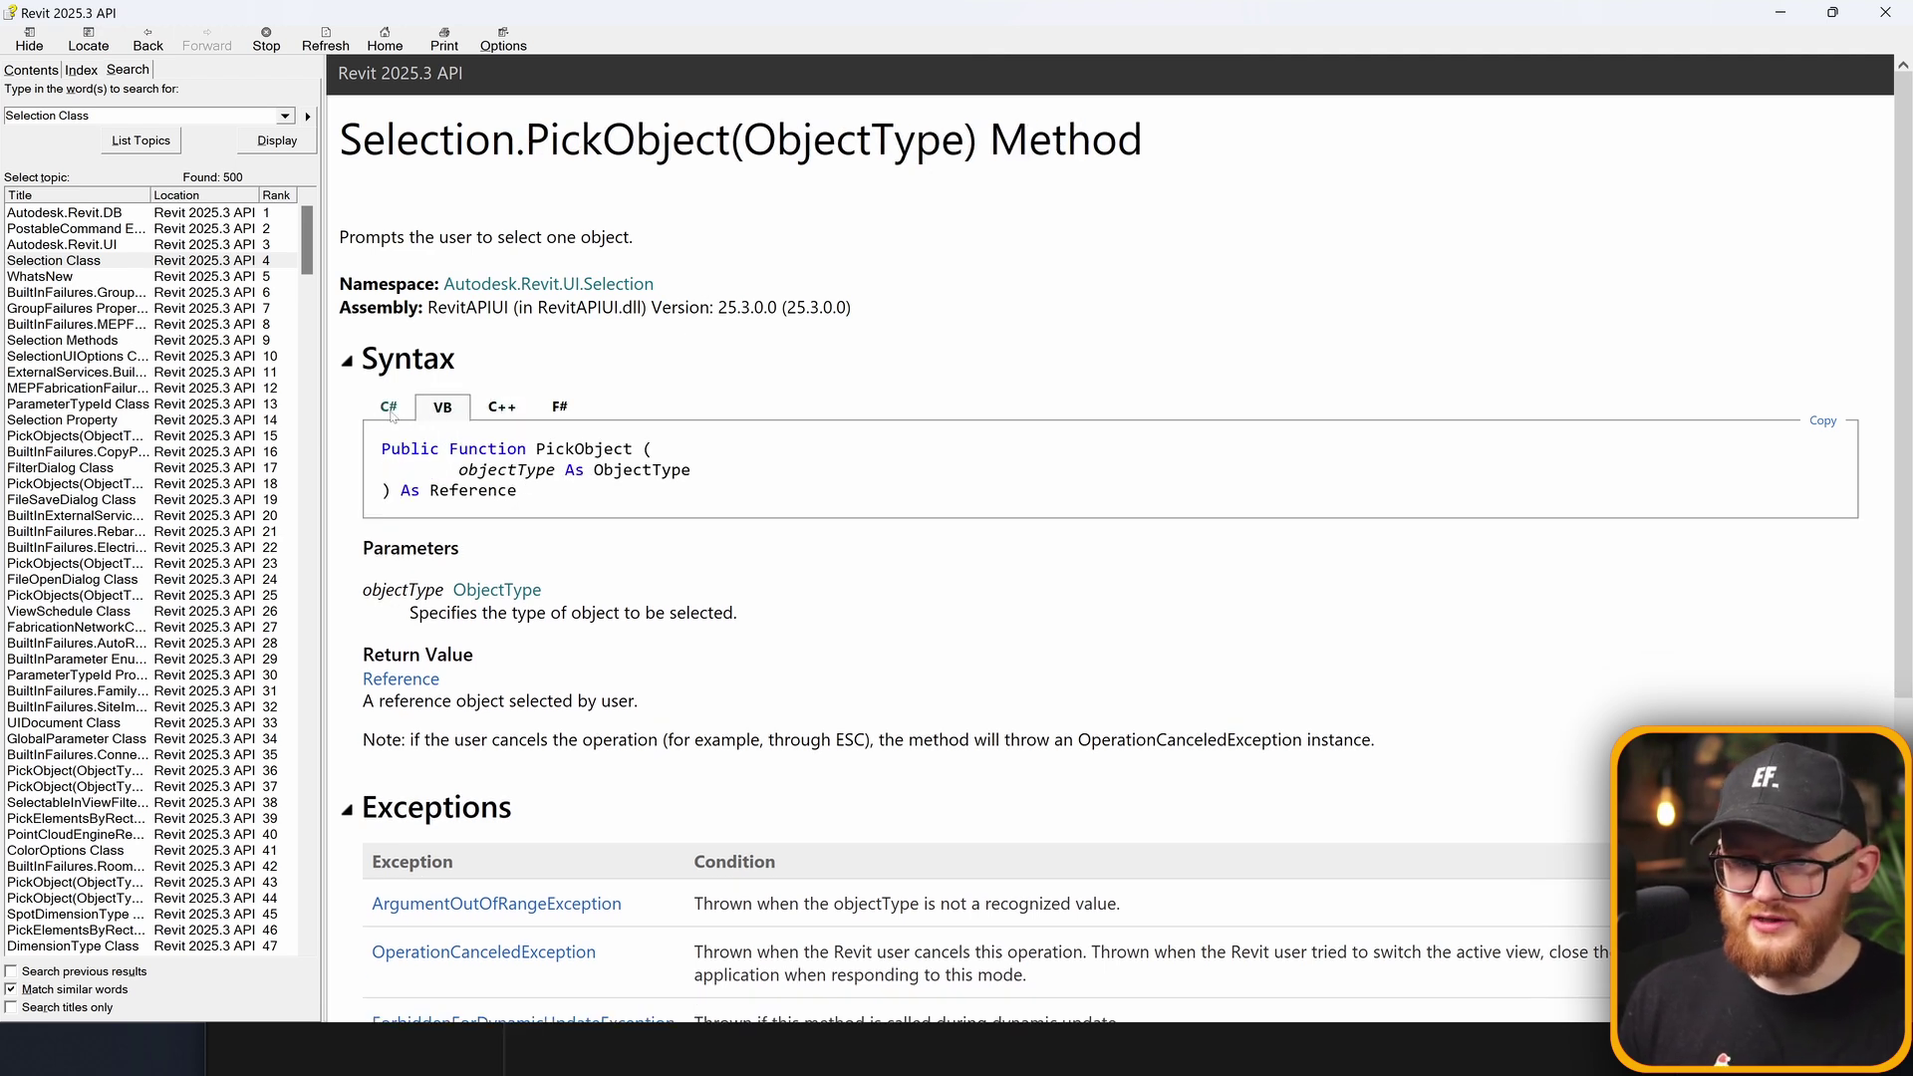
left_click(390, 407)
Follow the ObjectType parameter link to the ObjectType Enumeration page
scroll(390, 408, "down", 3)
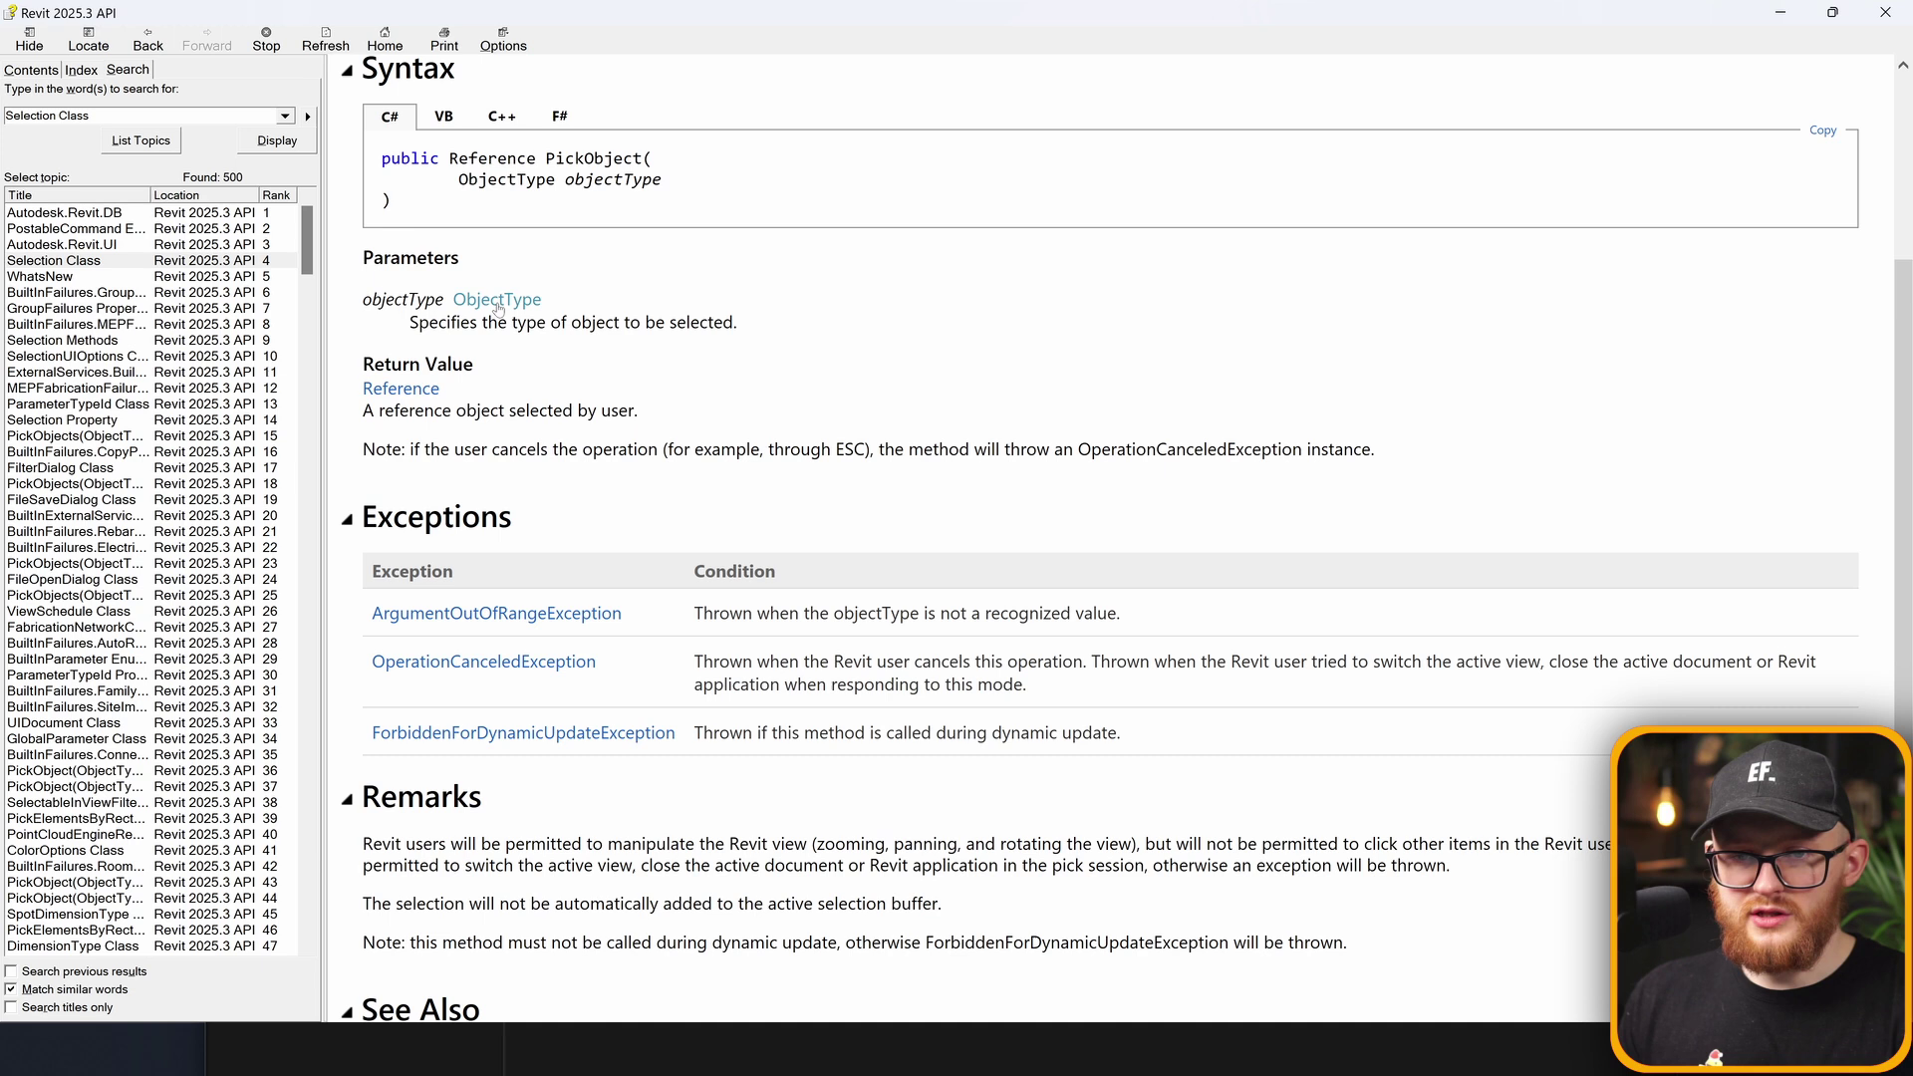
mouse_move(551, 262)
left_mouse_down()
mouse_move(416, 345)
mouse_move(515, 236)
left_mouse_up()
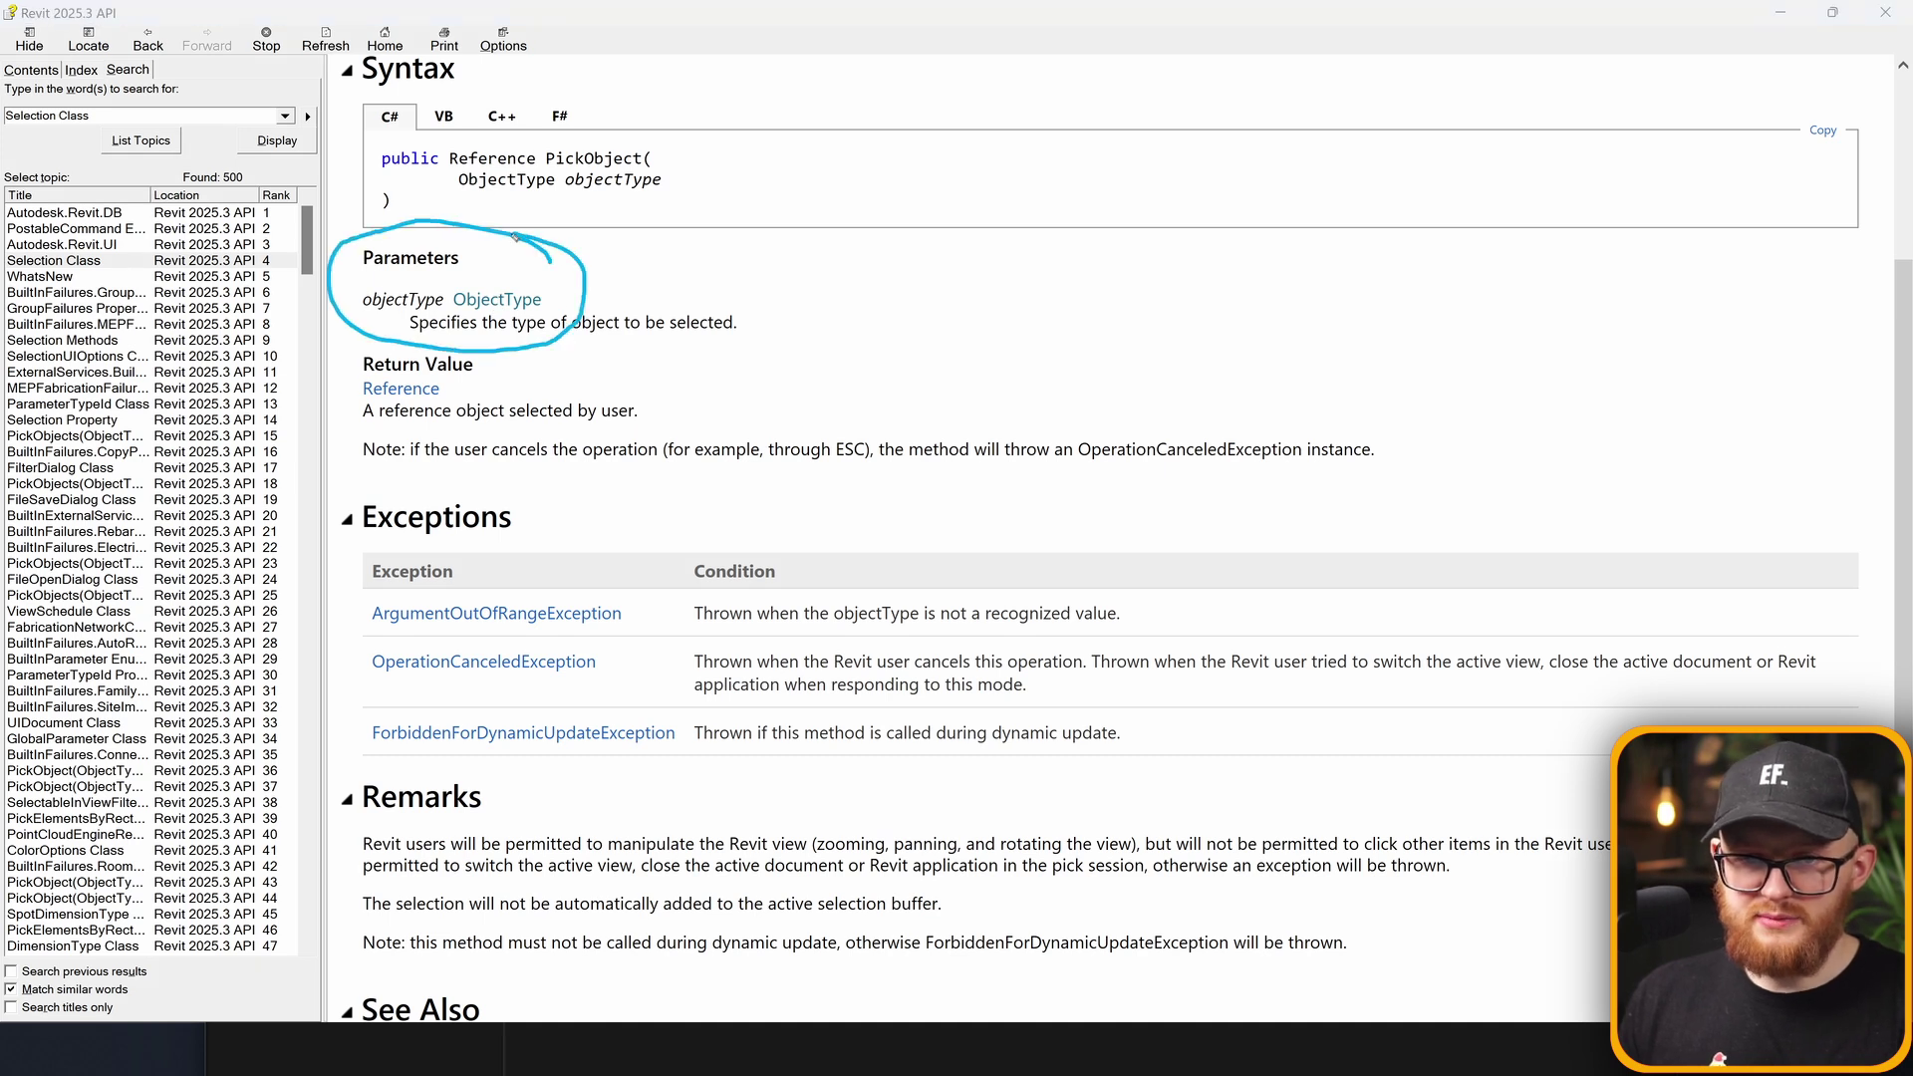
mouse_move(377, 326)
left_mouse_down()
mouse_move(549, 317)
mouse_move(553, 277)
mouse_move(451, 312)
left_mouse_up()
key("e")
left_click(464, 303)
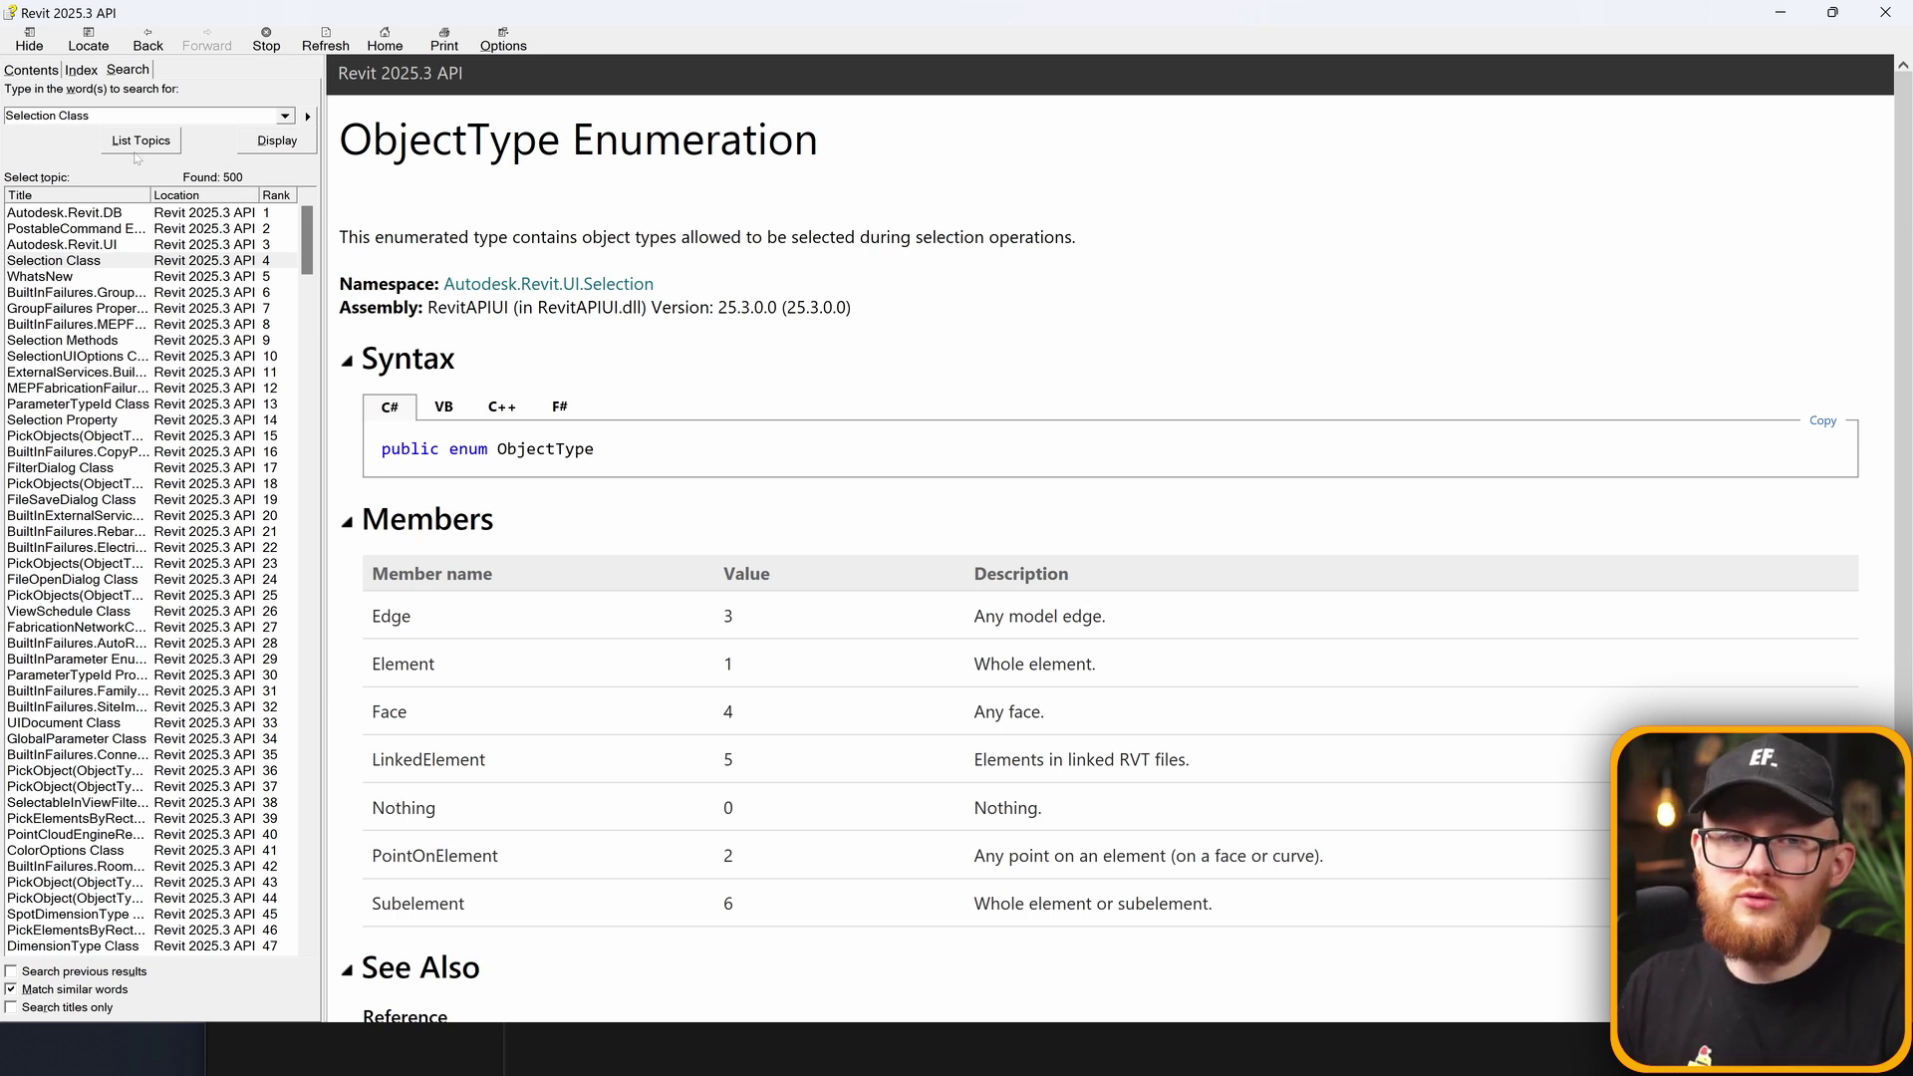
Replace the search term with 'Wall Class', open the Wall Class topic, and scroll to Properties
key("ctrl+a")
key("BackSpace")
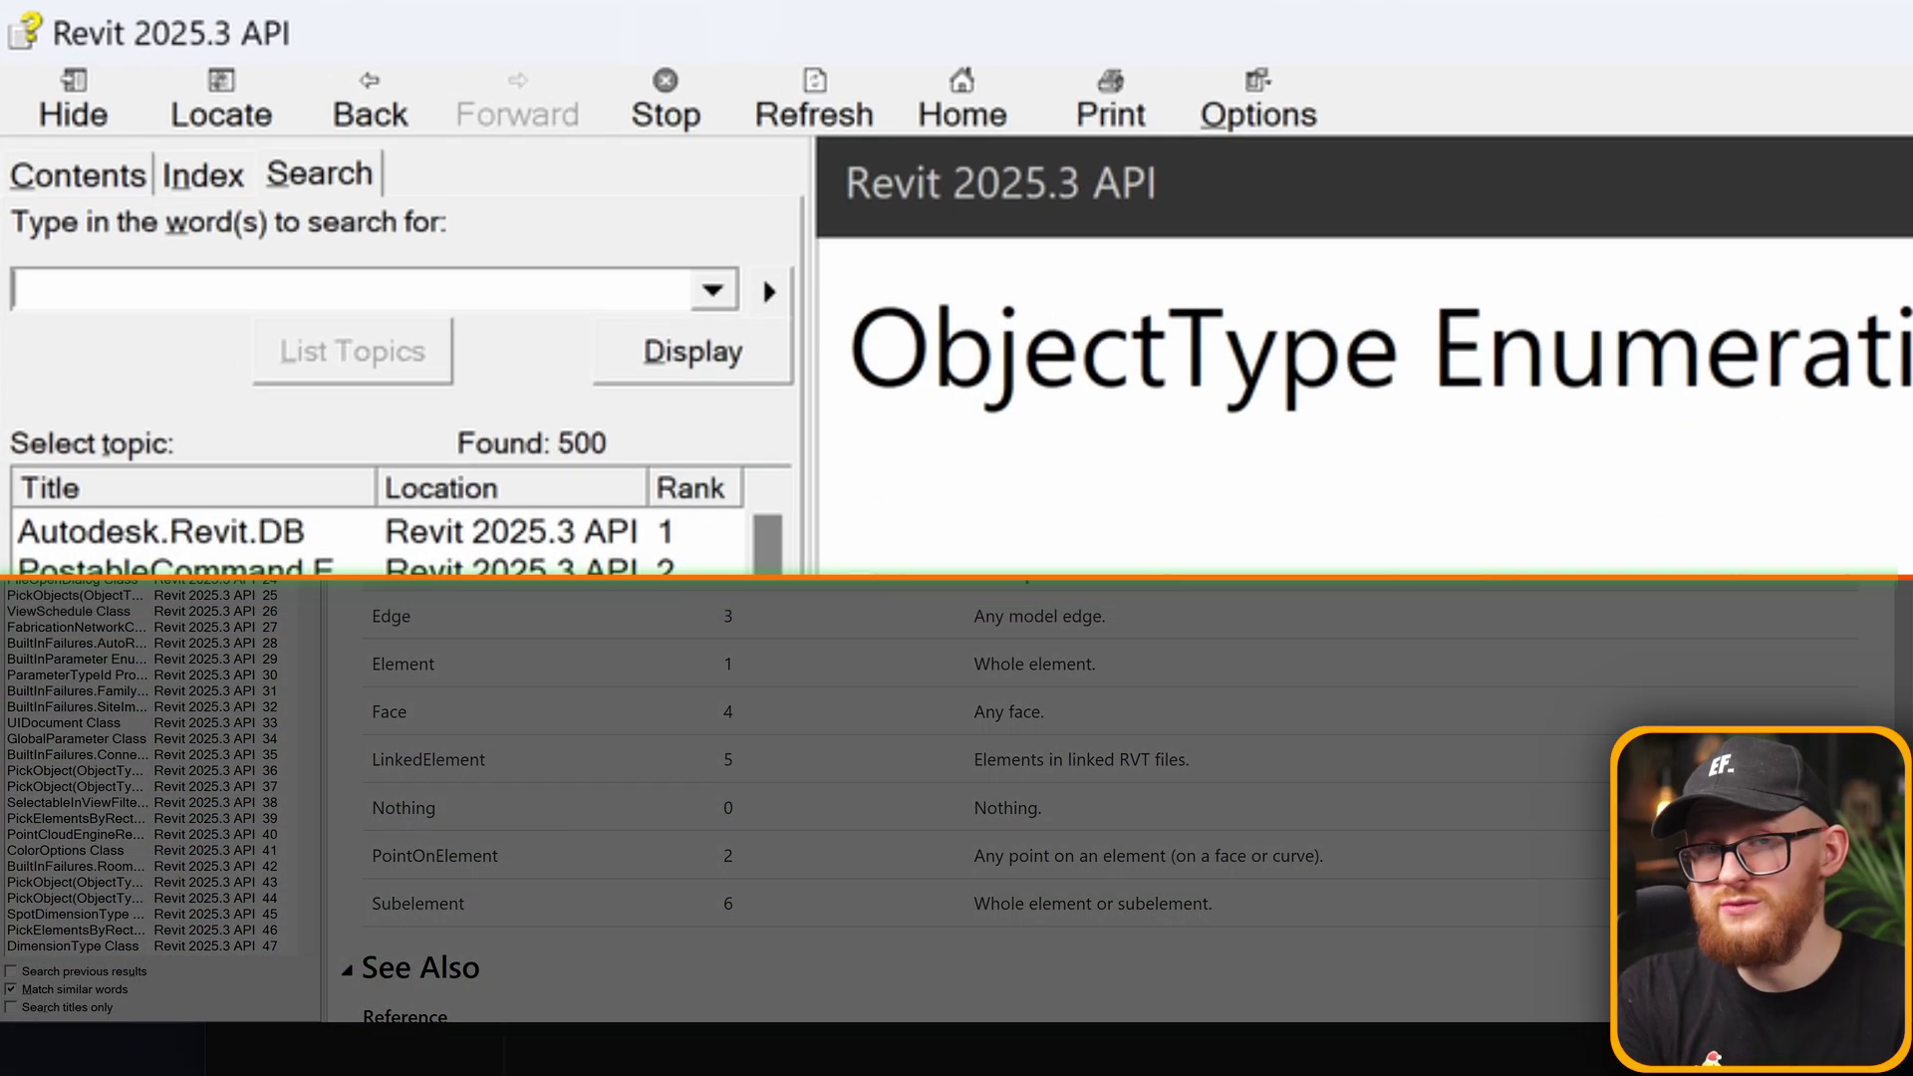
type("Wall Class")
key("Return")
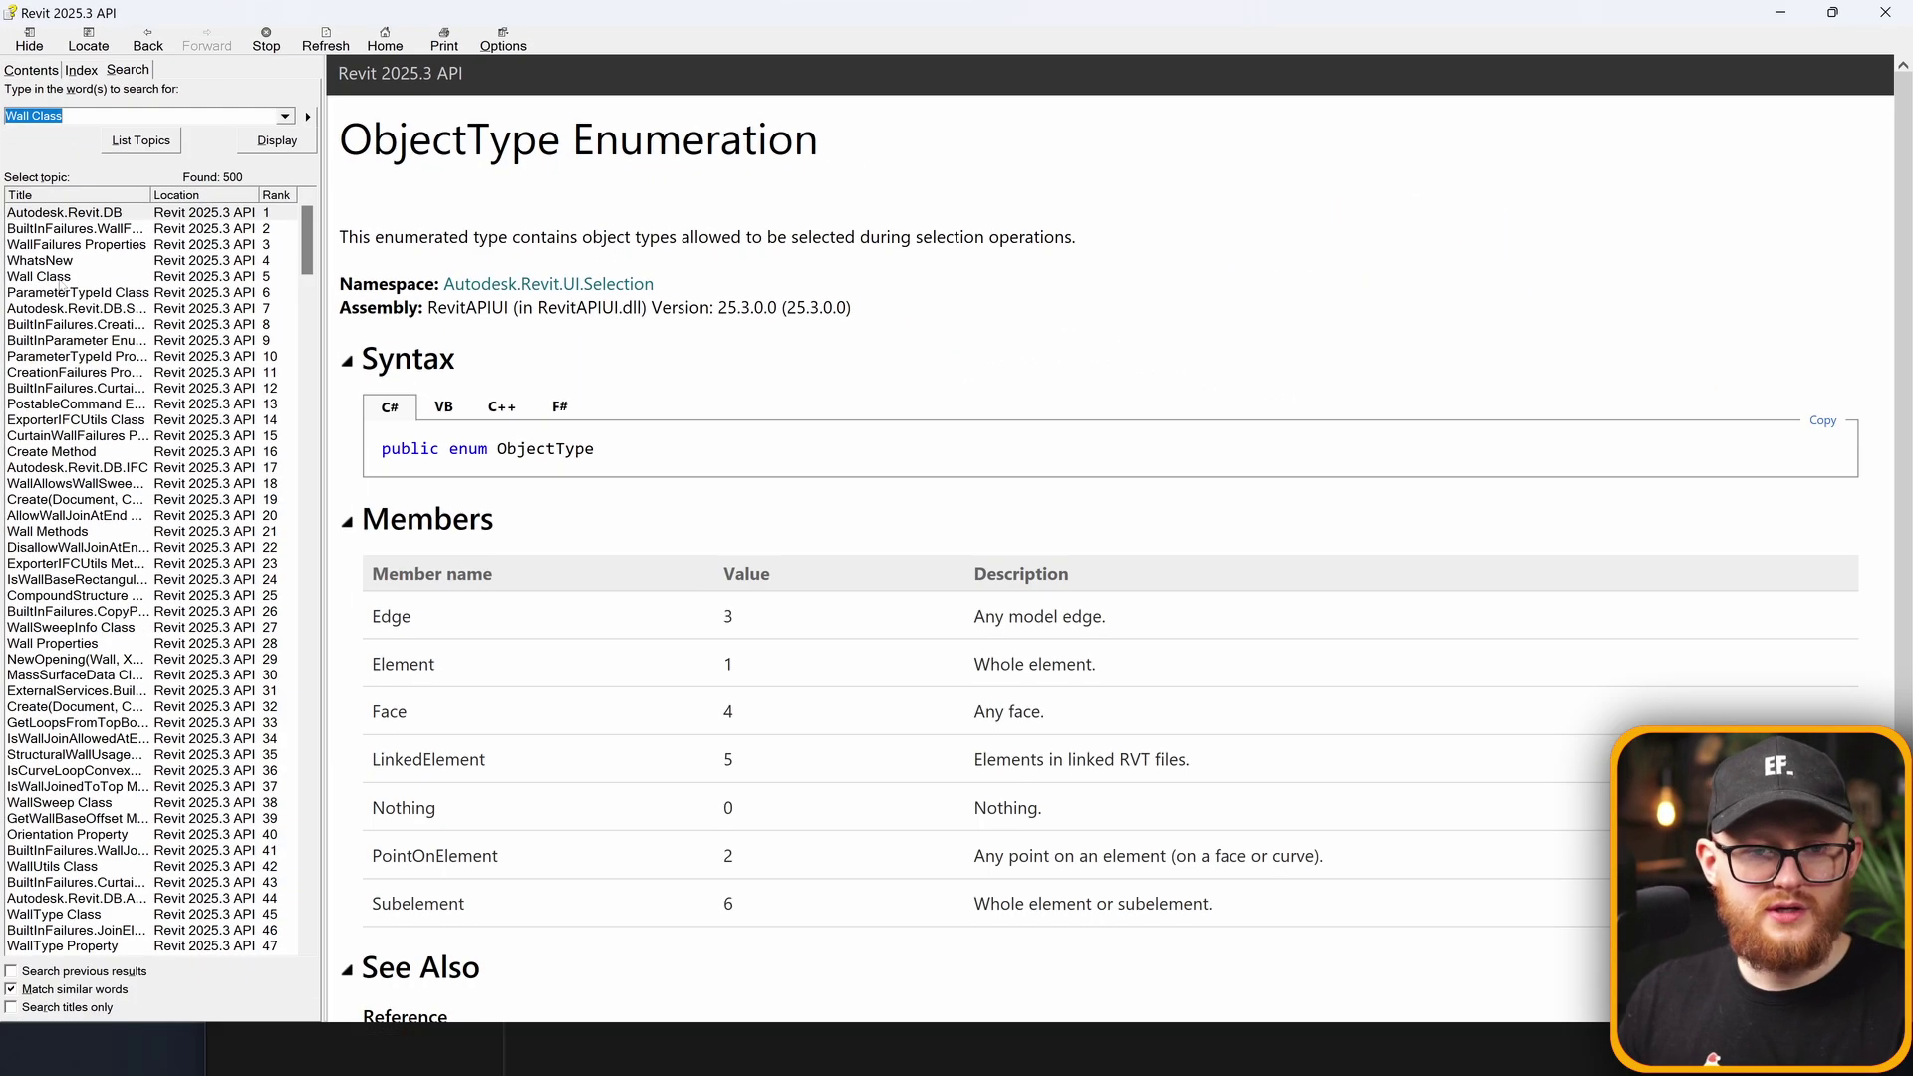
double_click(40, 276)
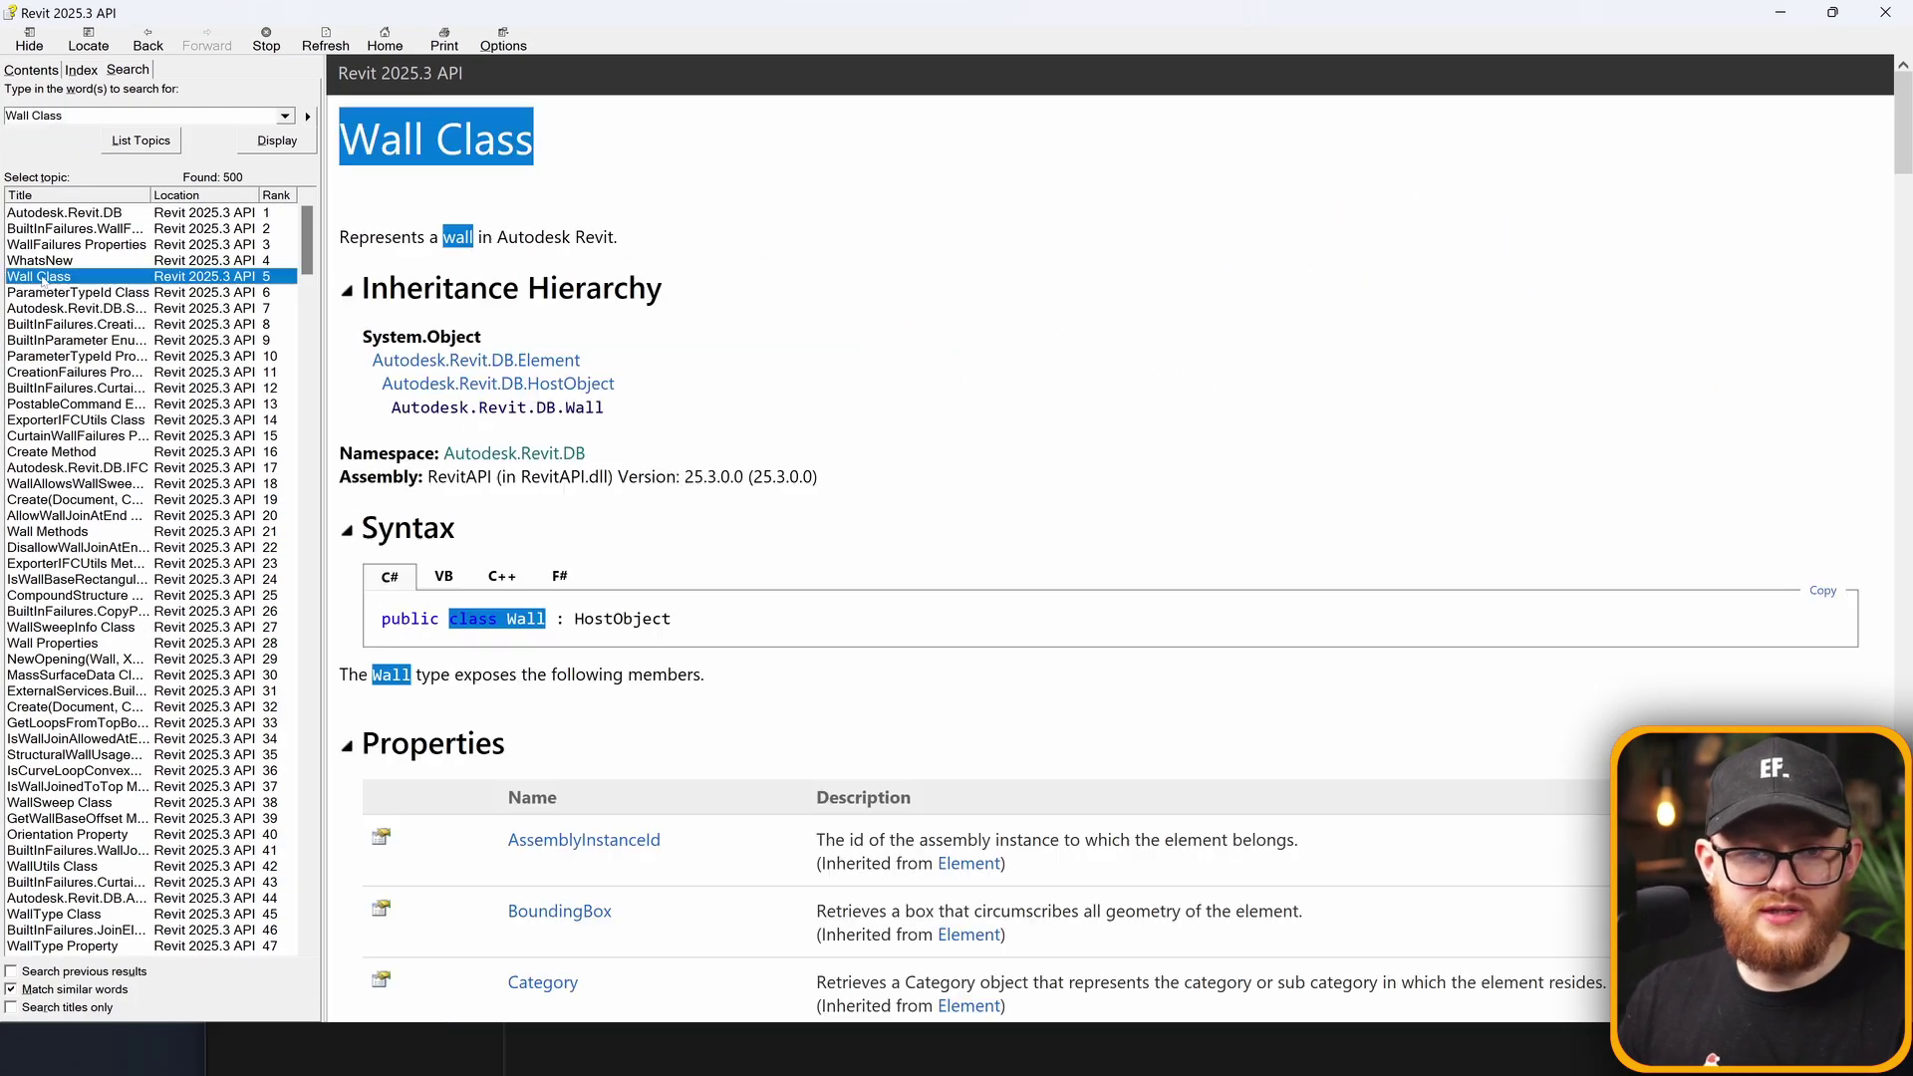
left_click(802, 404)
scroll(757, 458, "down", 20)
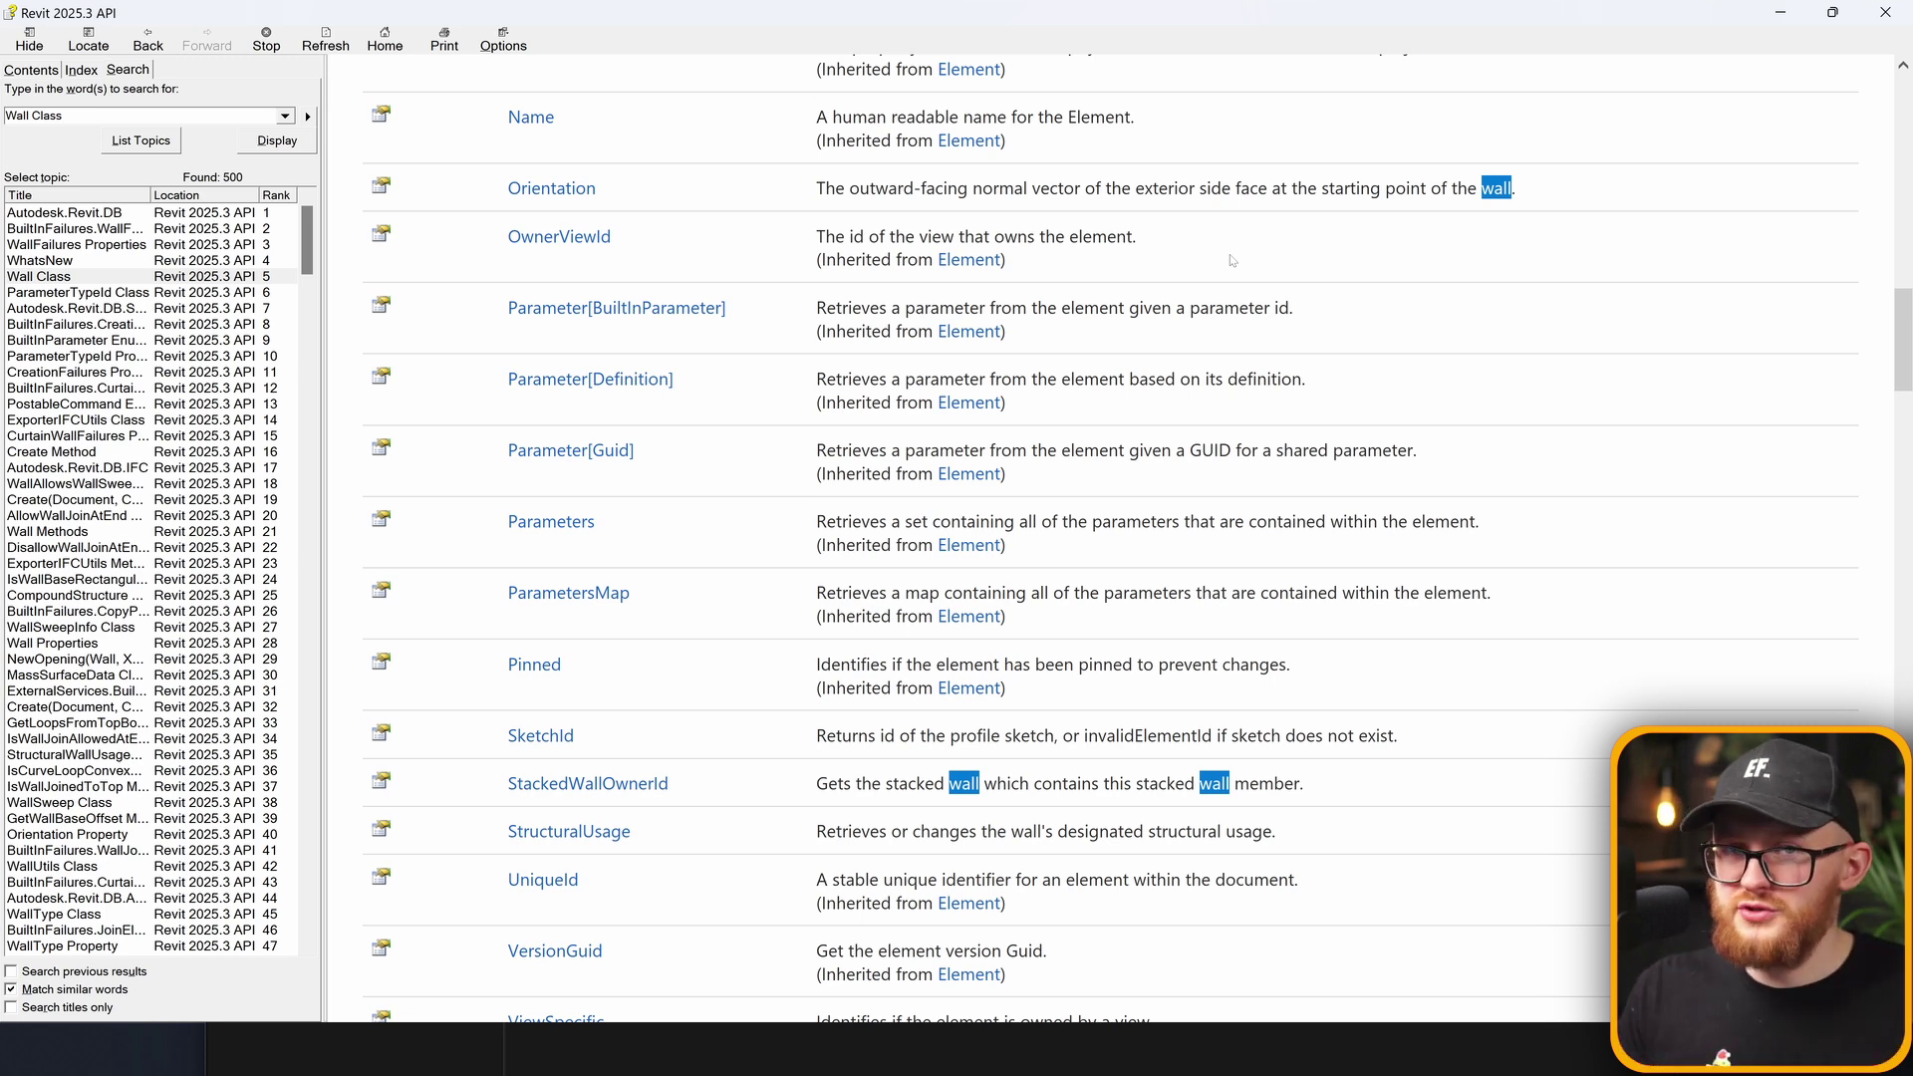
Minimize the help window and switch to the ADN-DevTech revit-api-chms GitHub repository page
left_click(1781, 12)
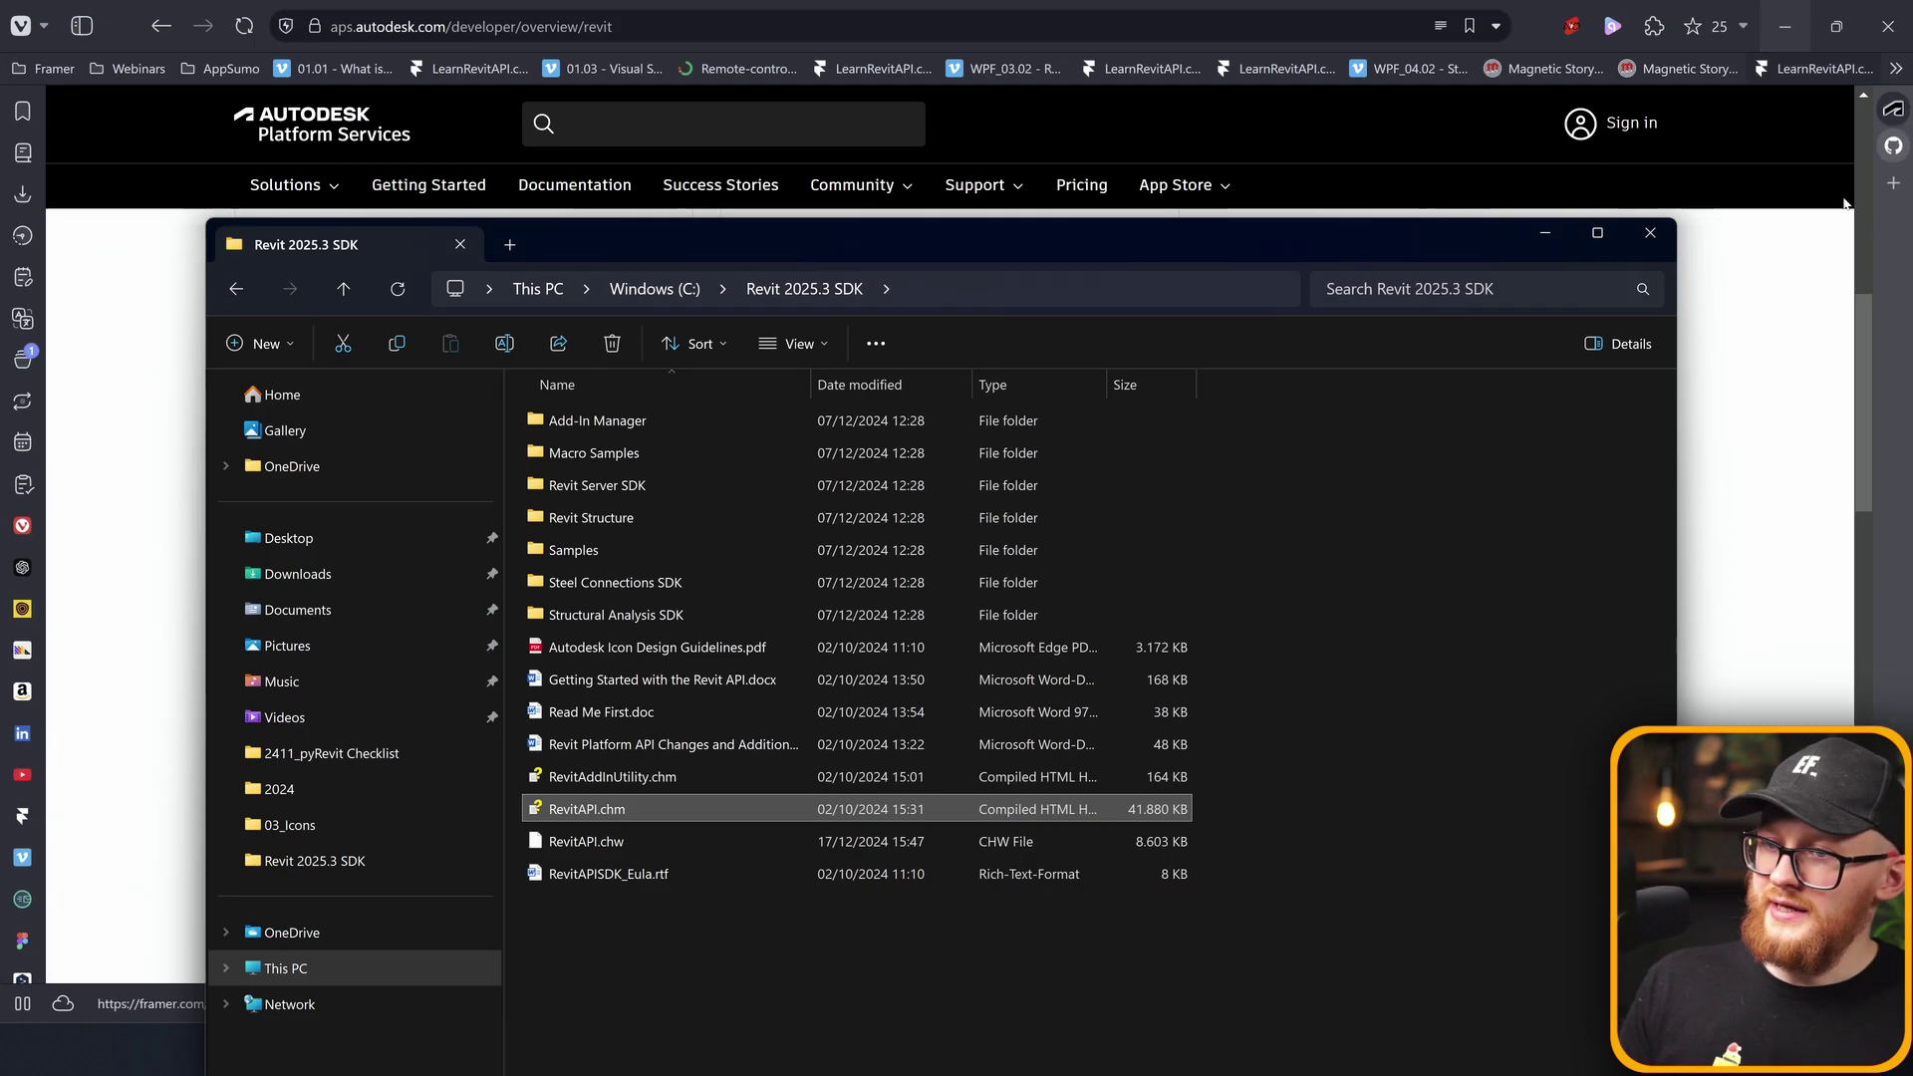
left_click(1890, 280)
scroll(1889, 229, "up", 5)
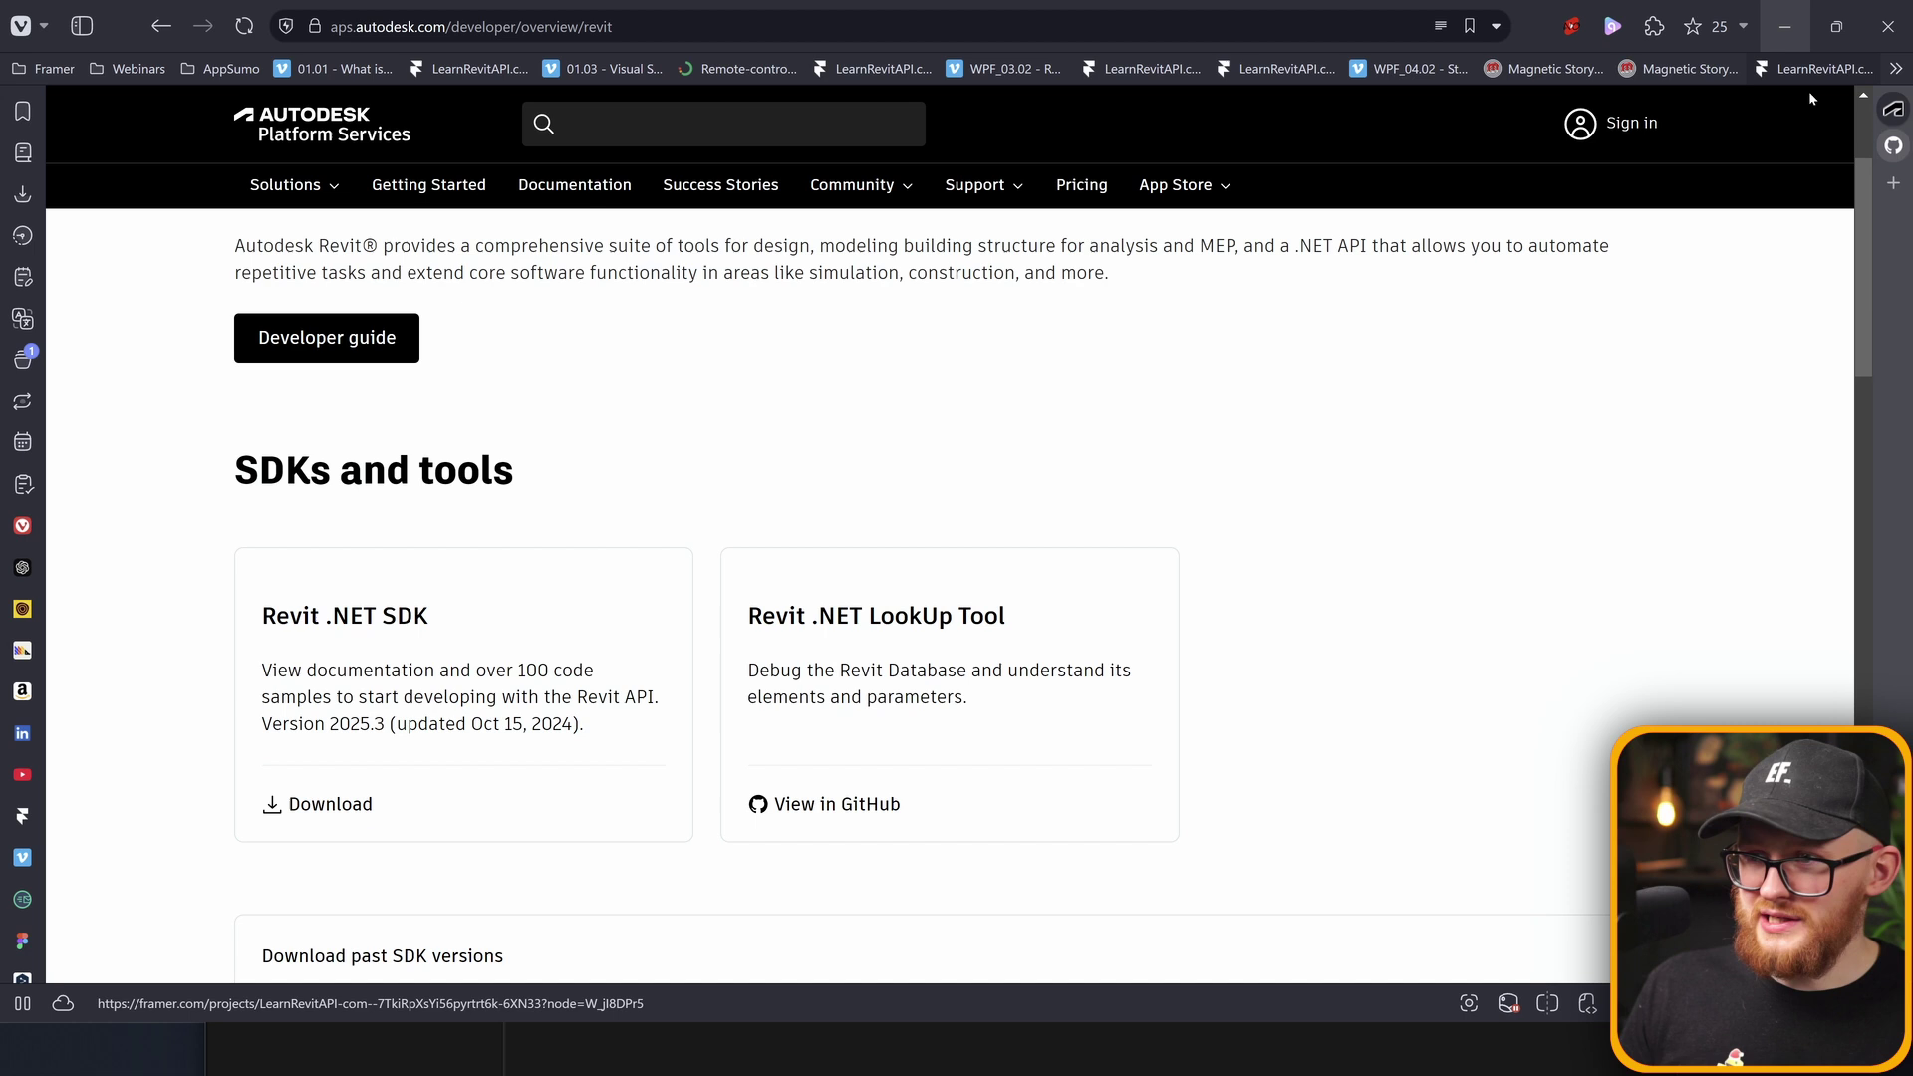
left_click(1892, 147)
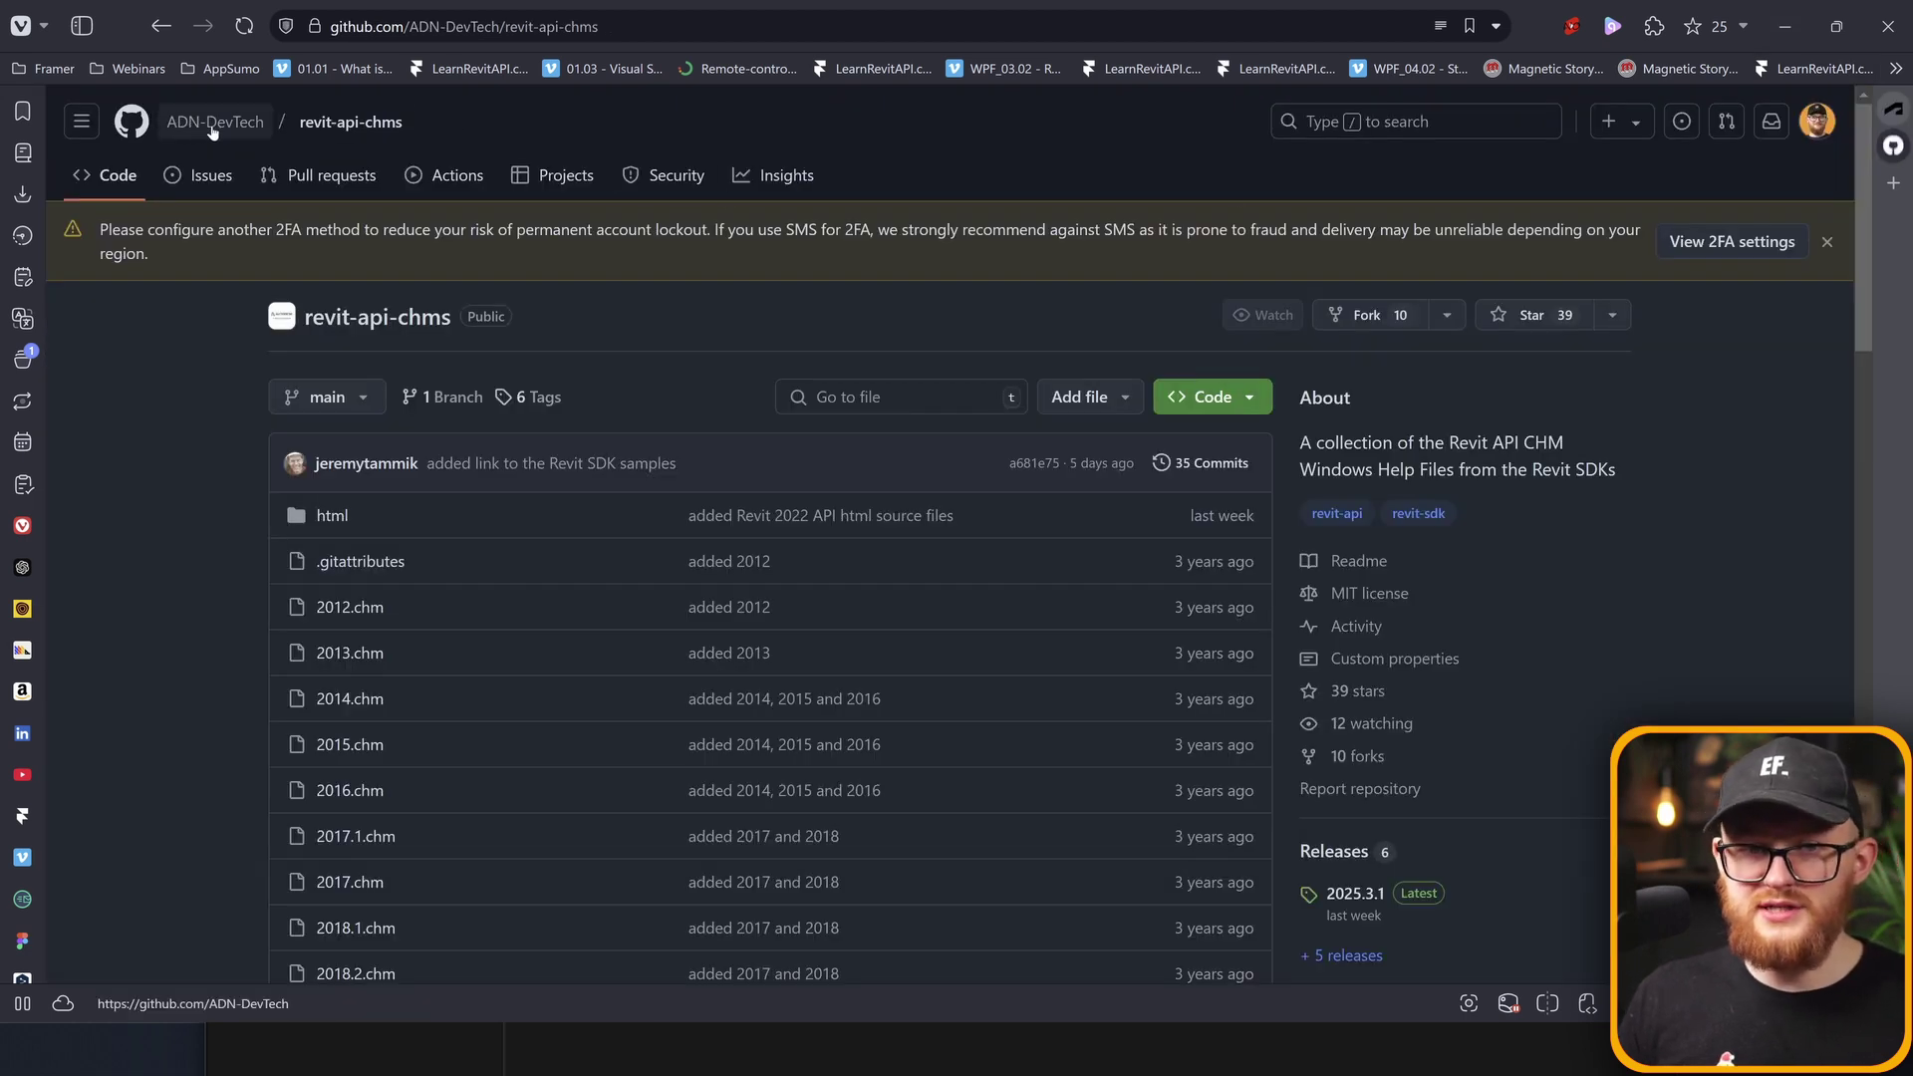
left_click_drag(297, 122, 395, 122)
Scroll through the repository's CHM files, from 2012.chm to 2025.3.chm
scroll(391, 273, "down", 2)
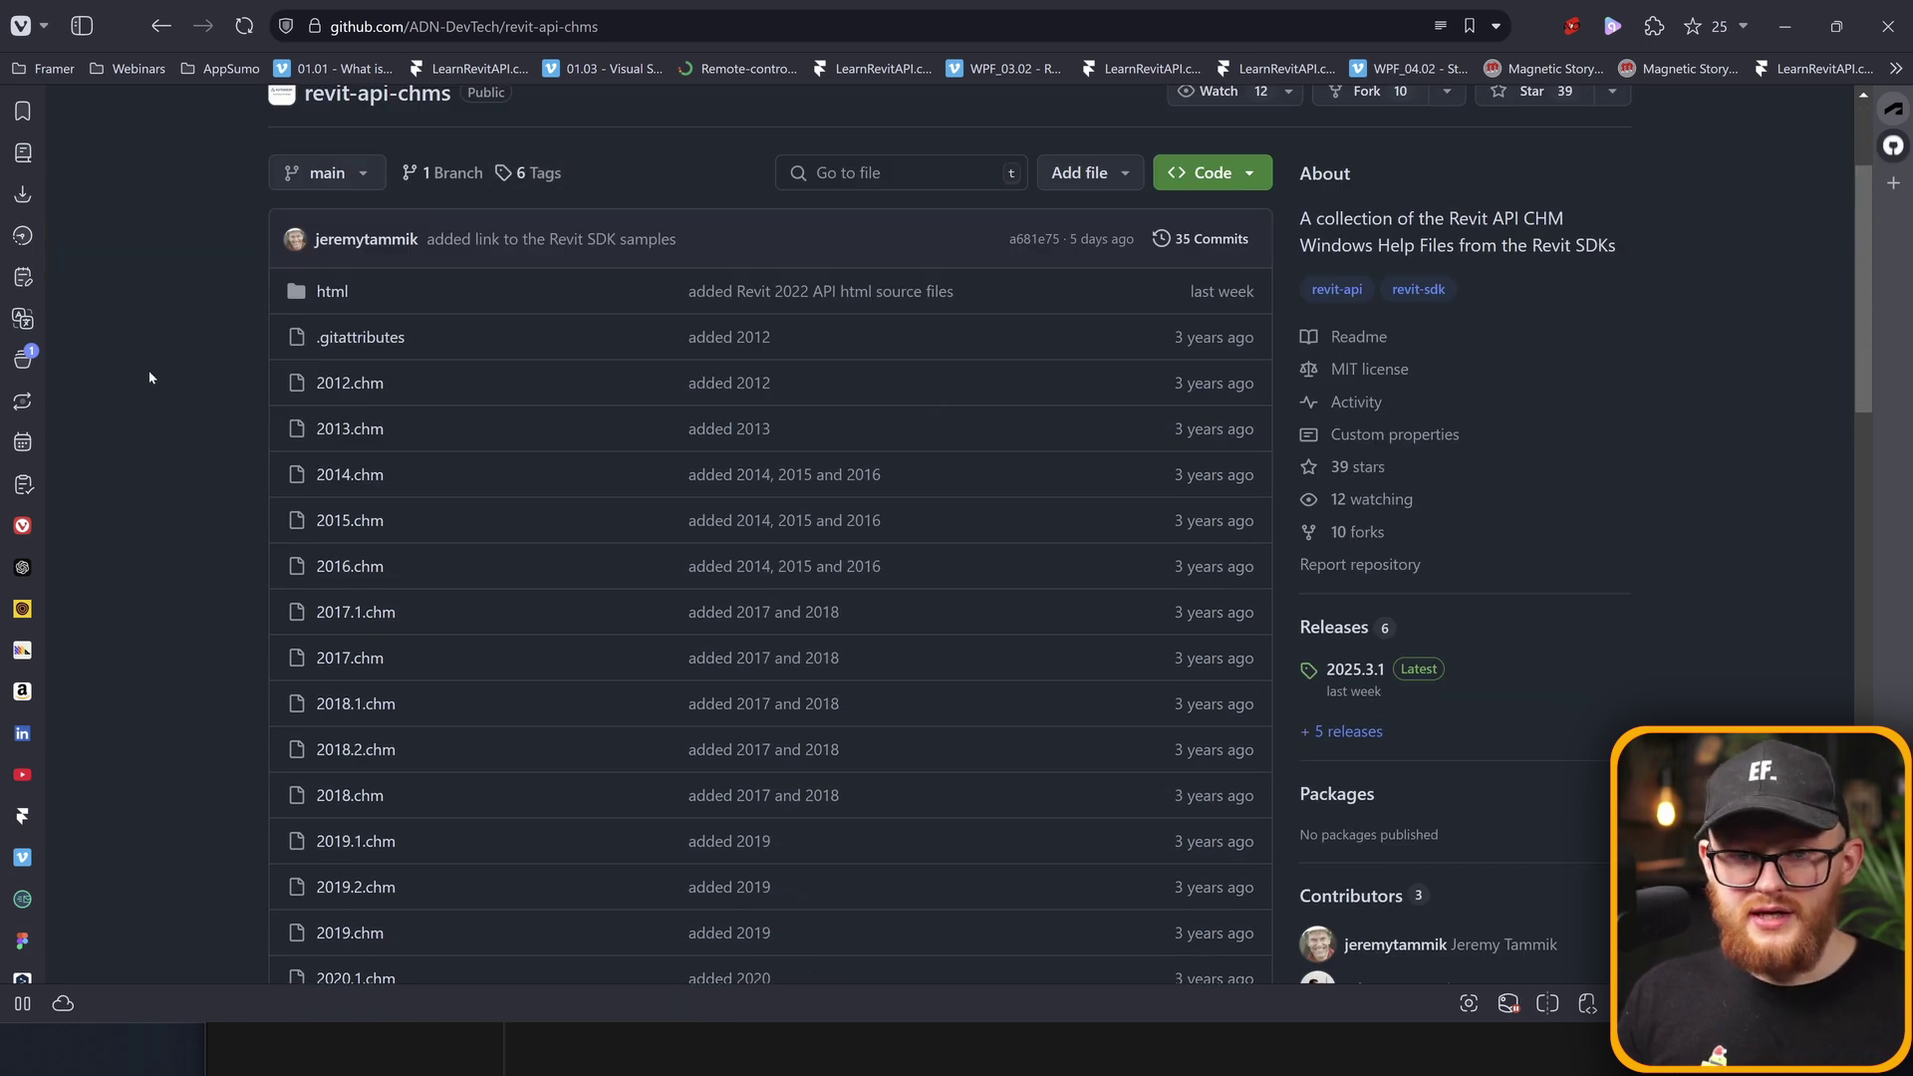
scroll(332, 287, "down", 3)
scroll(357, 196, "down", 9)
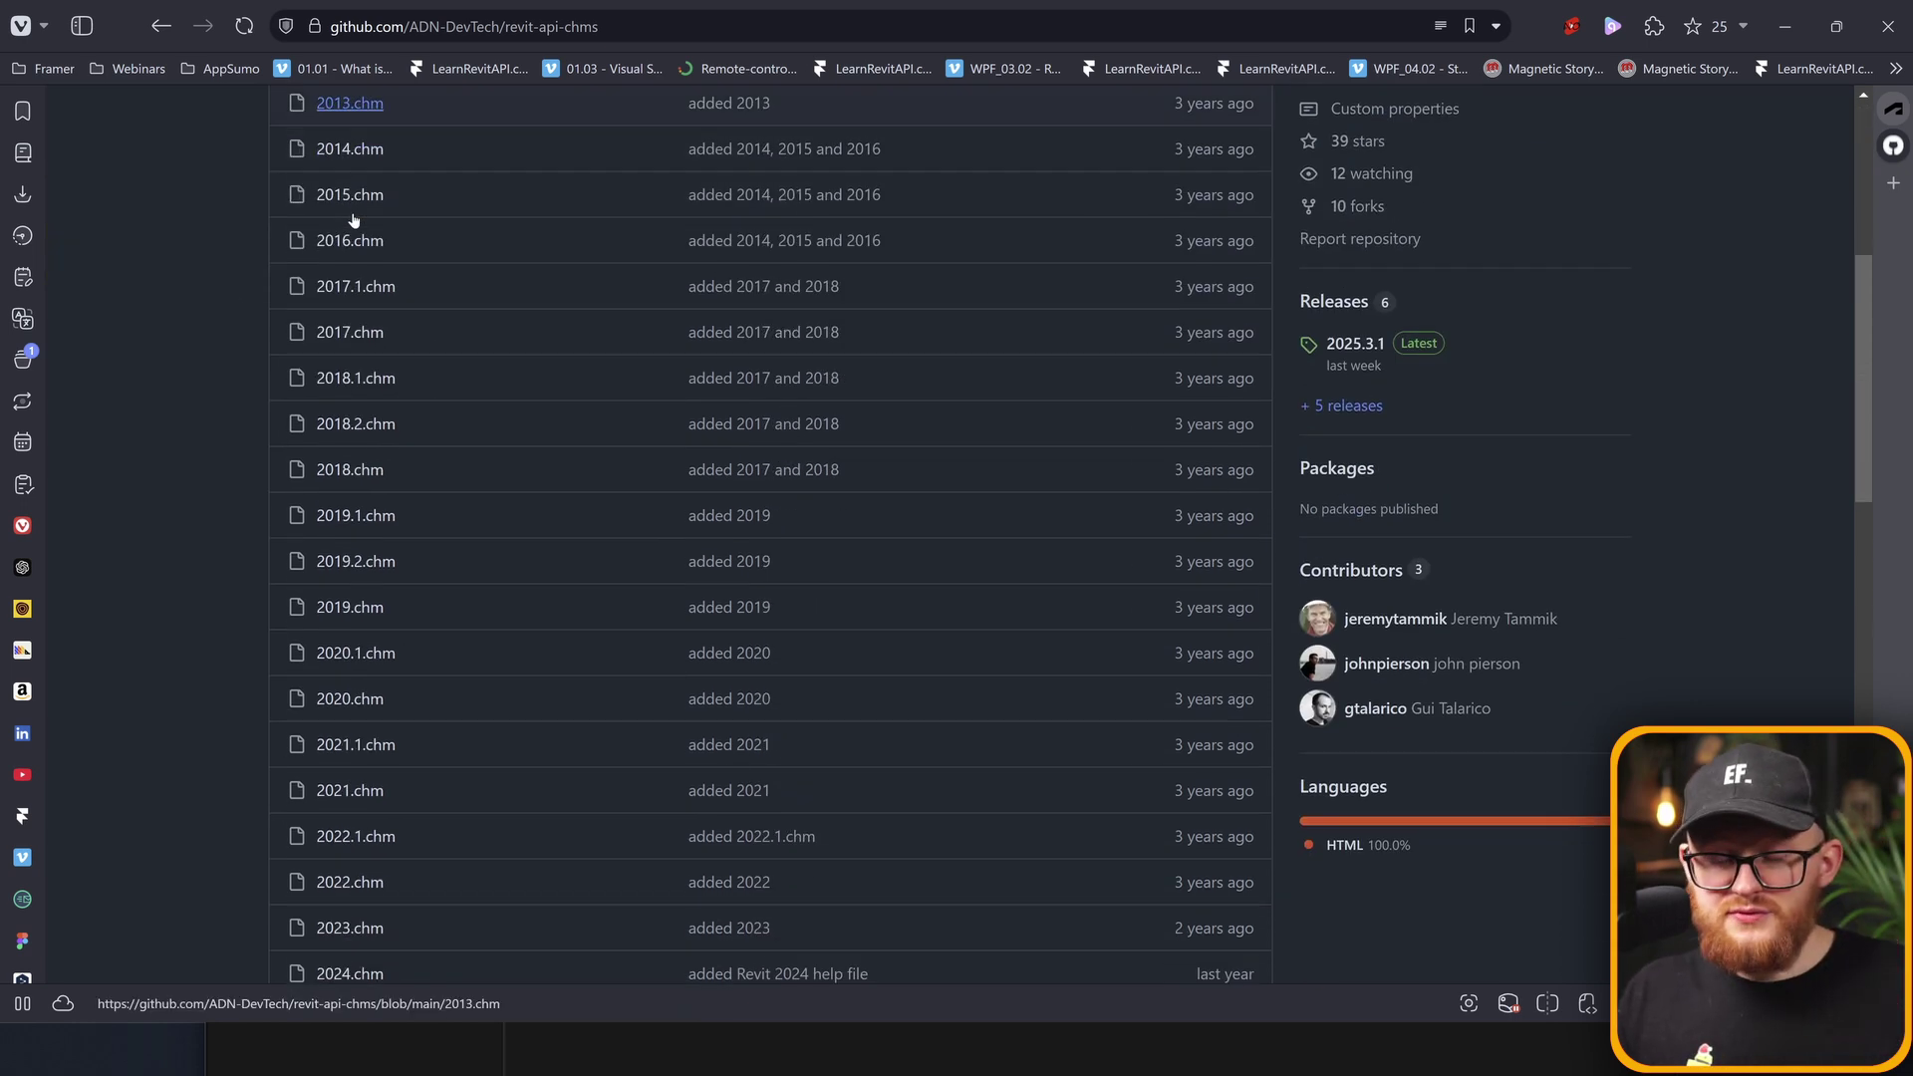
scroll(340, 235, "up", 2)
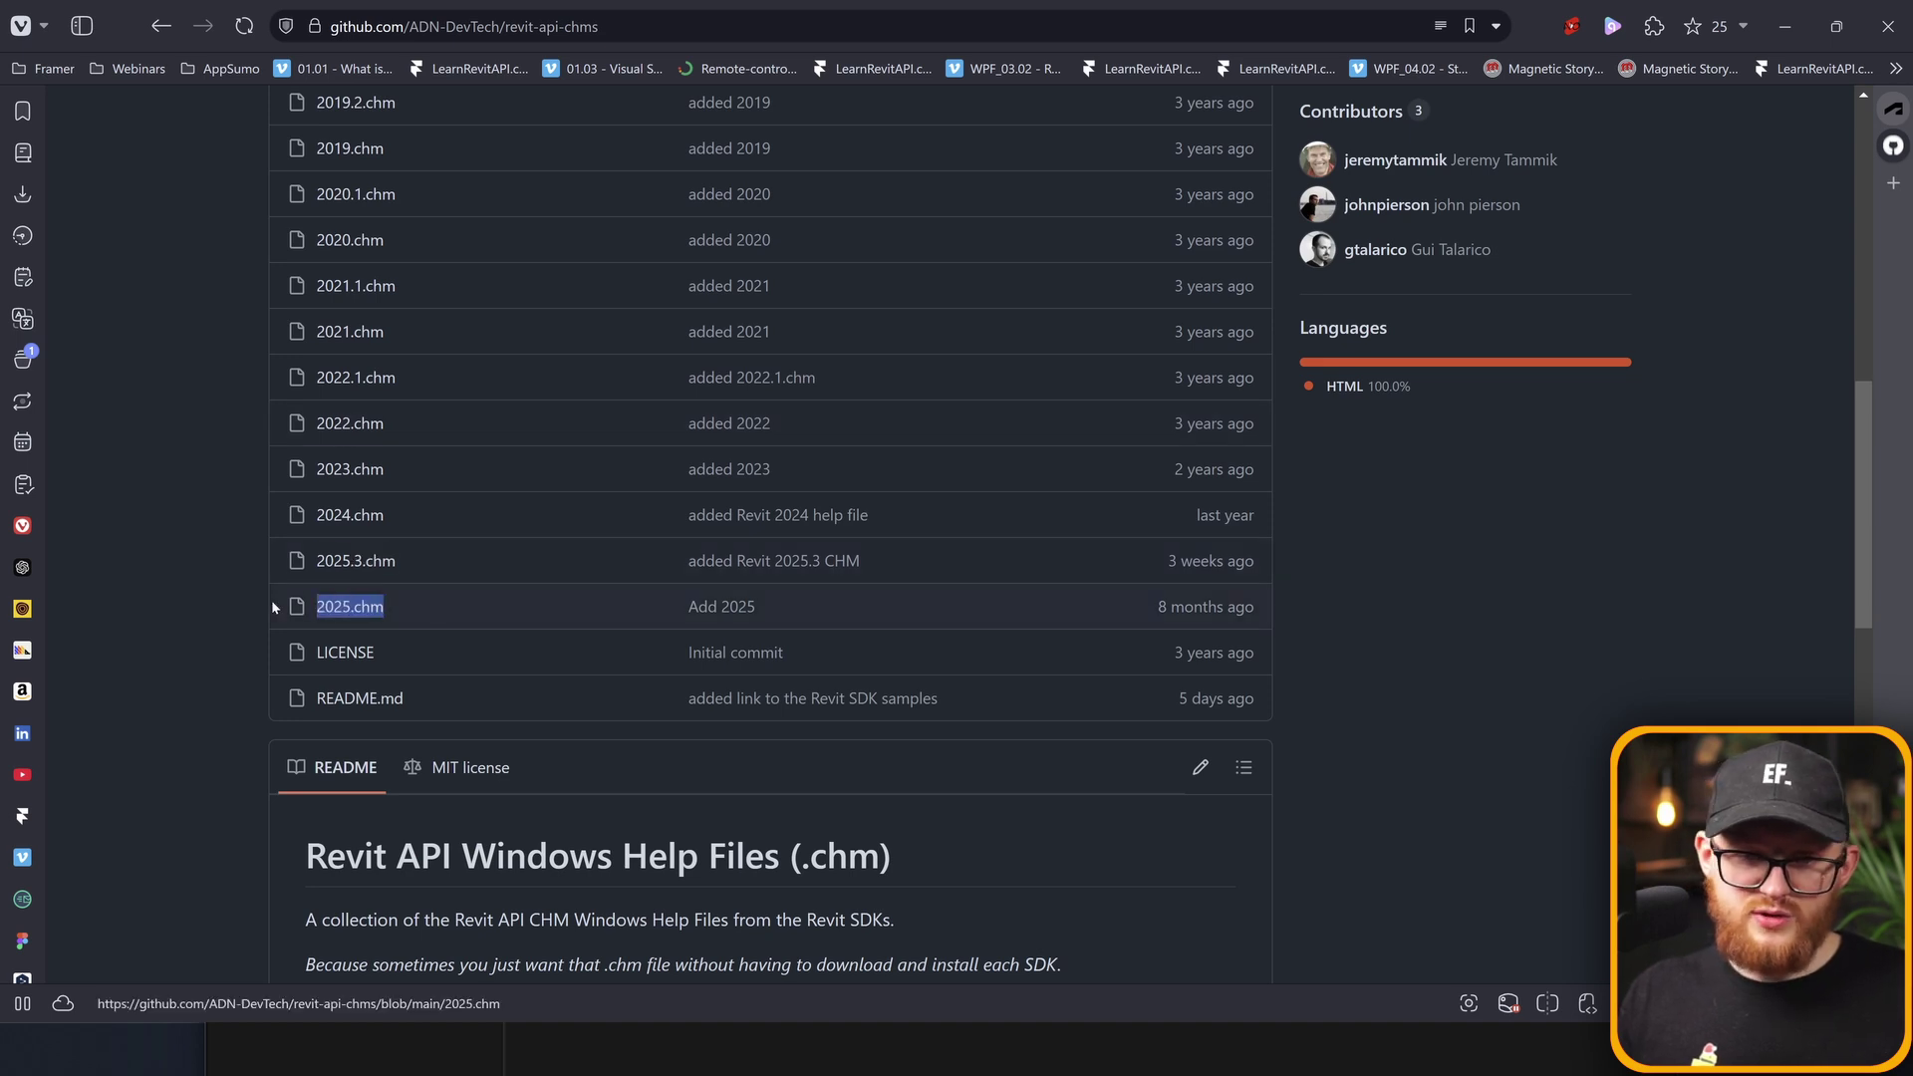
triple_click(418, 523)
left_click(440, 514)
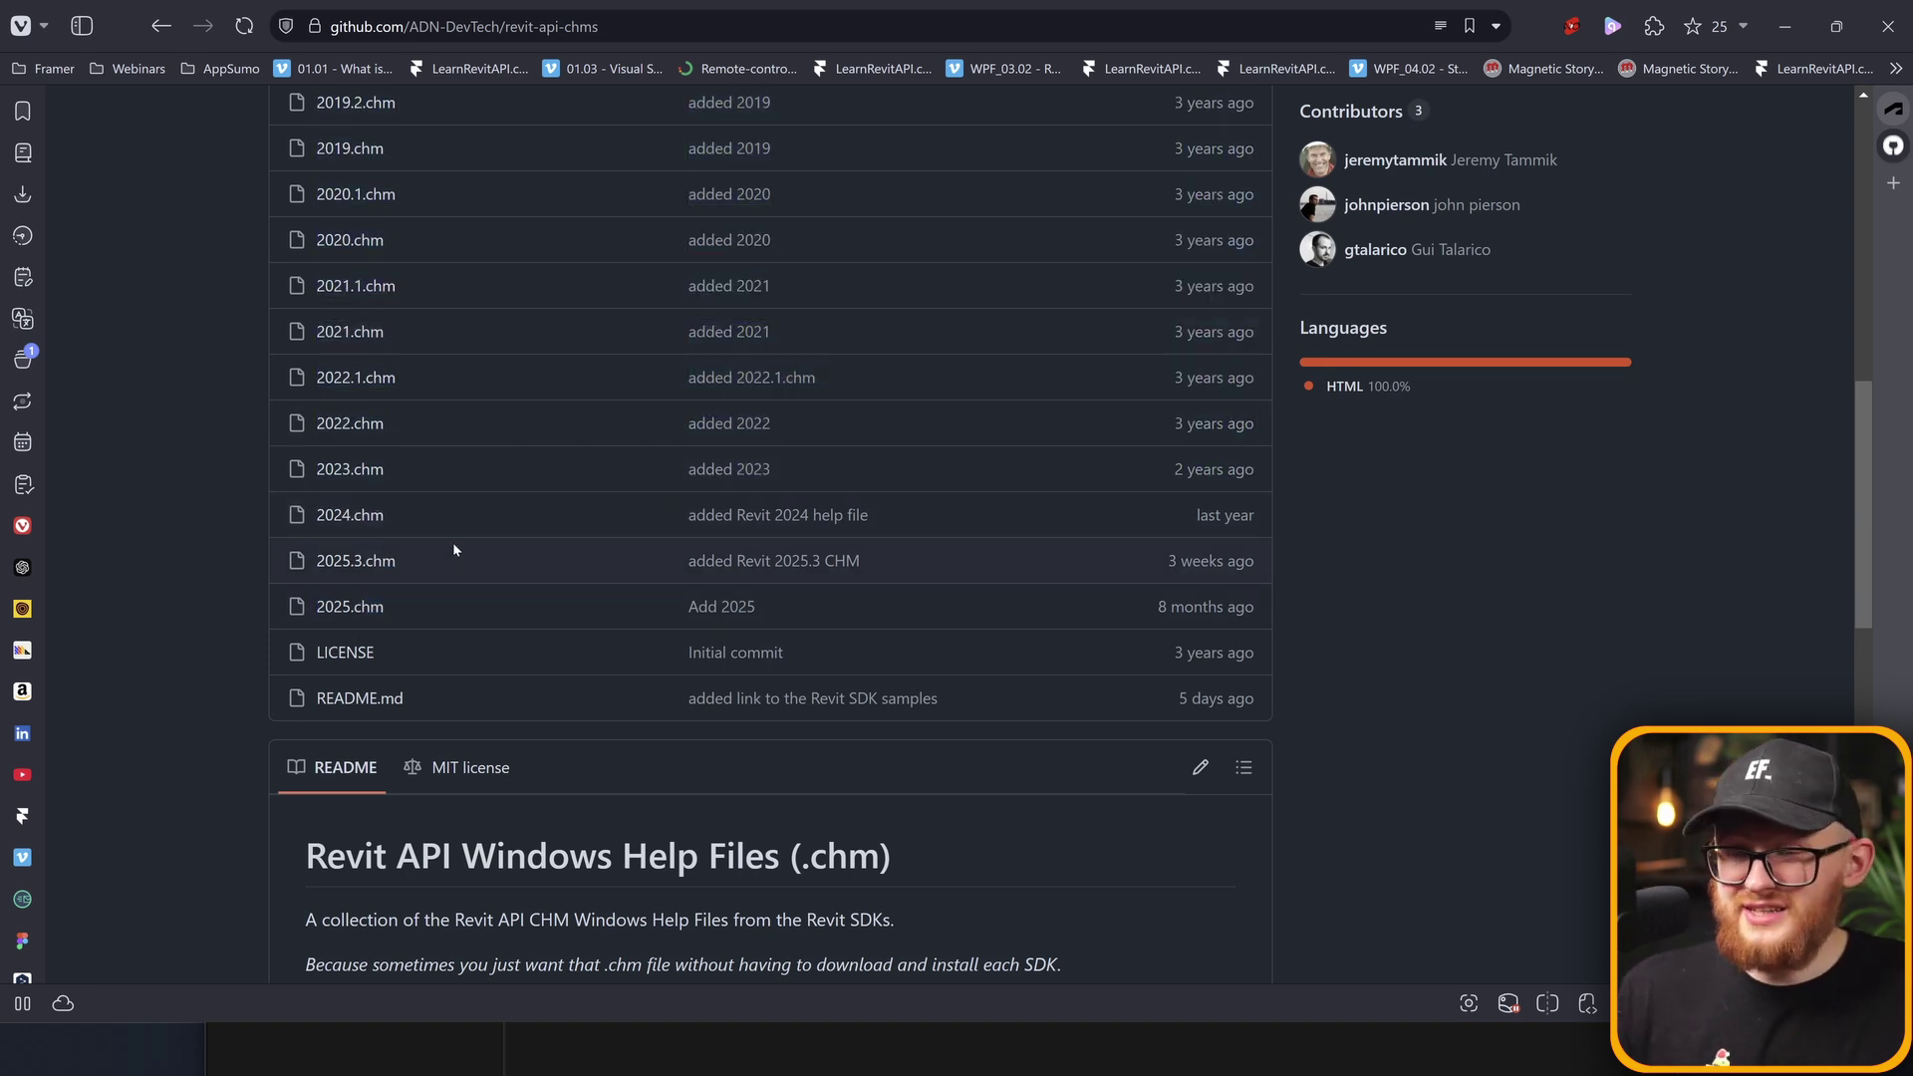
scroll(465, 554, "up", 6)
scroll(476, 566, "up", 5)
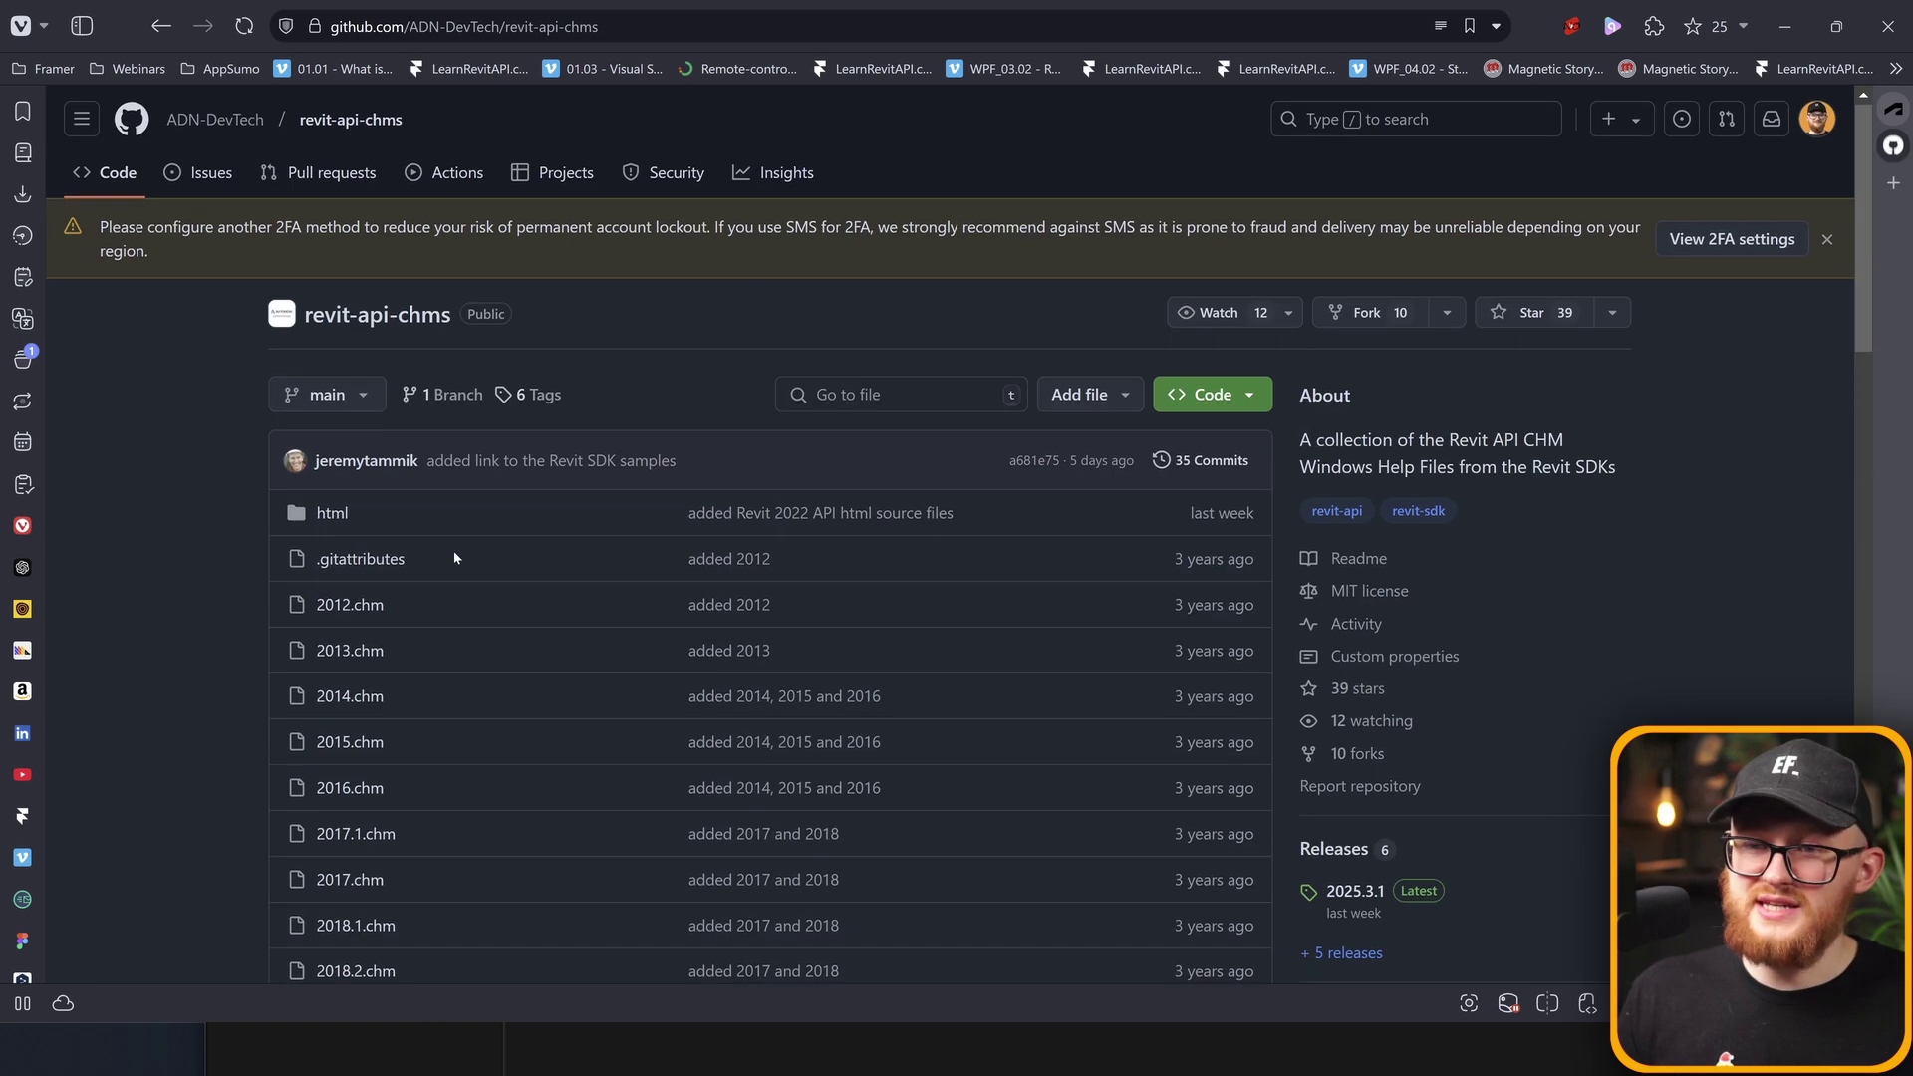
Download the revit-api-chms repository as a ZIP from the Code menu
left_click(1248, 397)
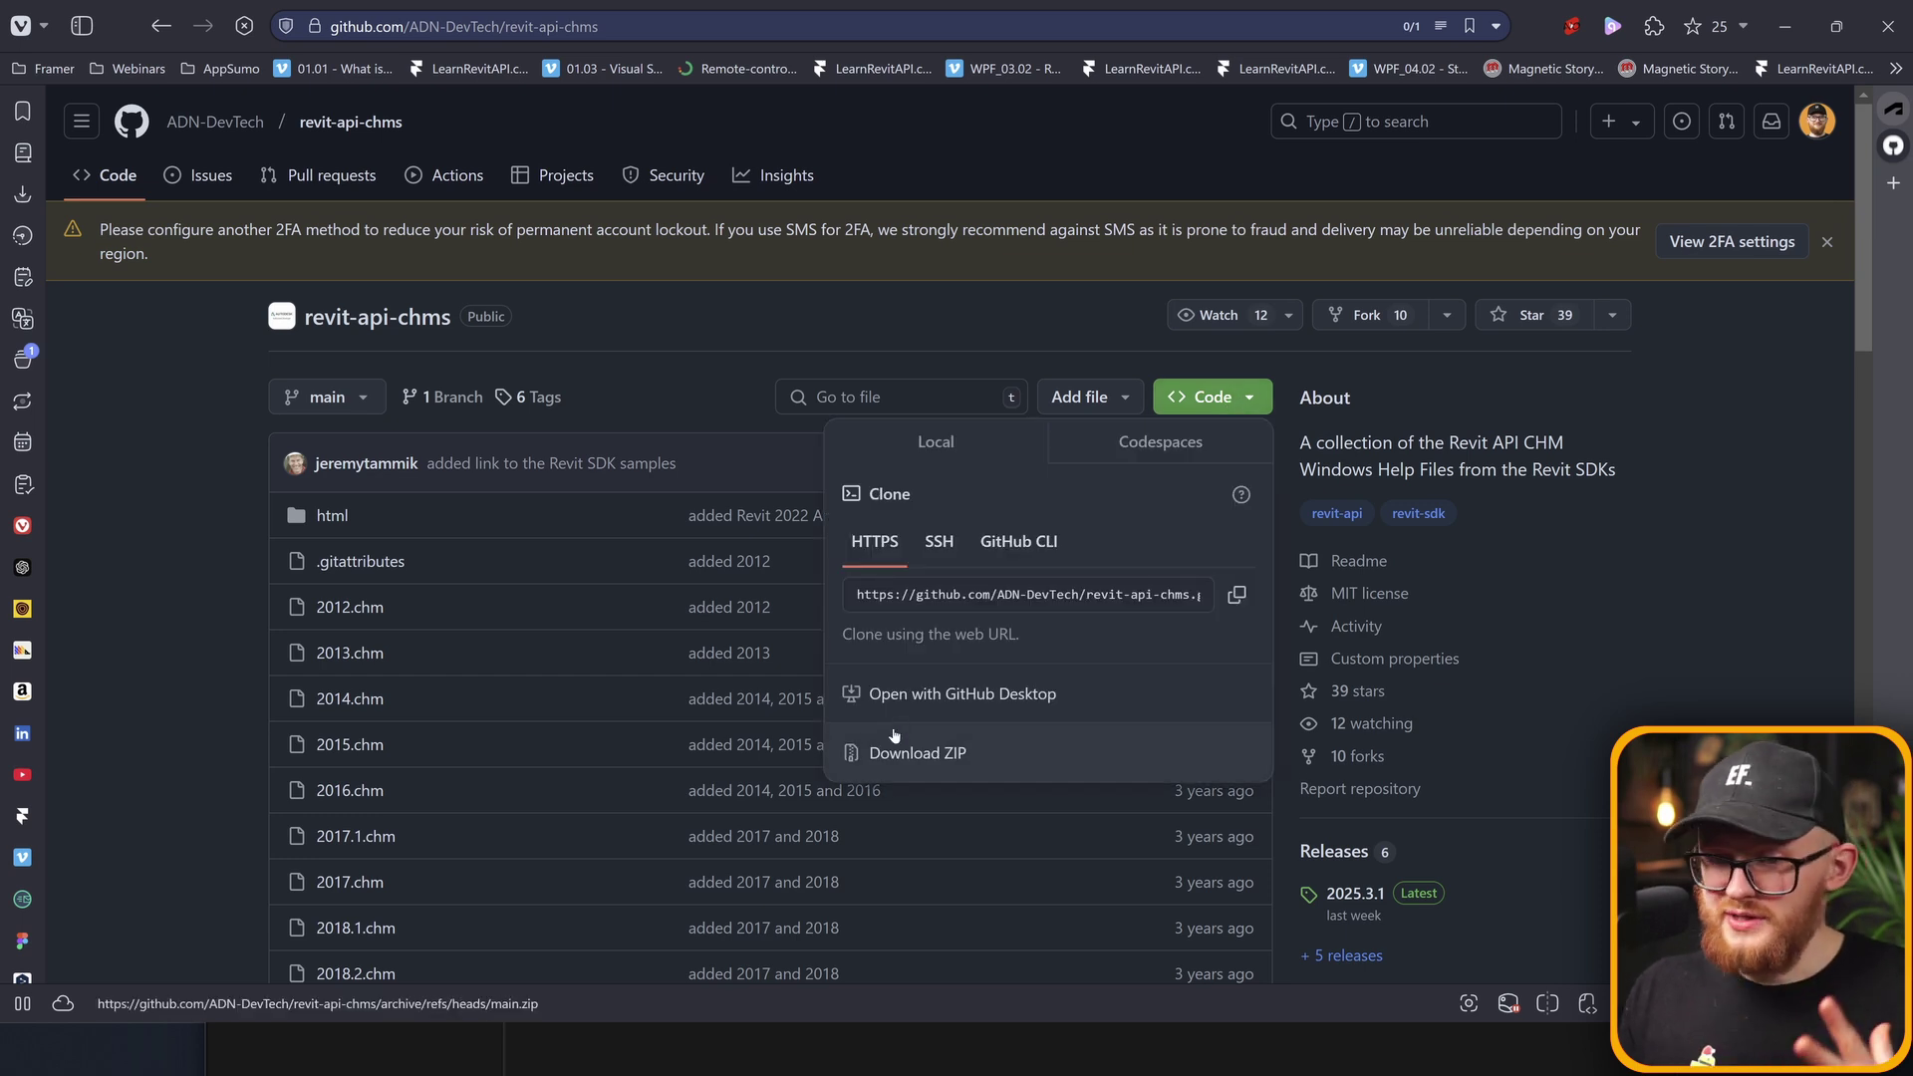
left_click(917, 754)
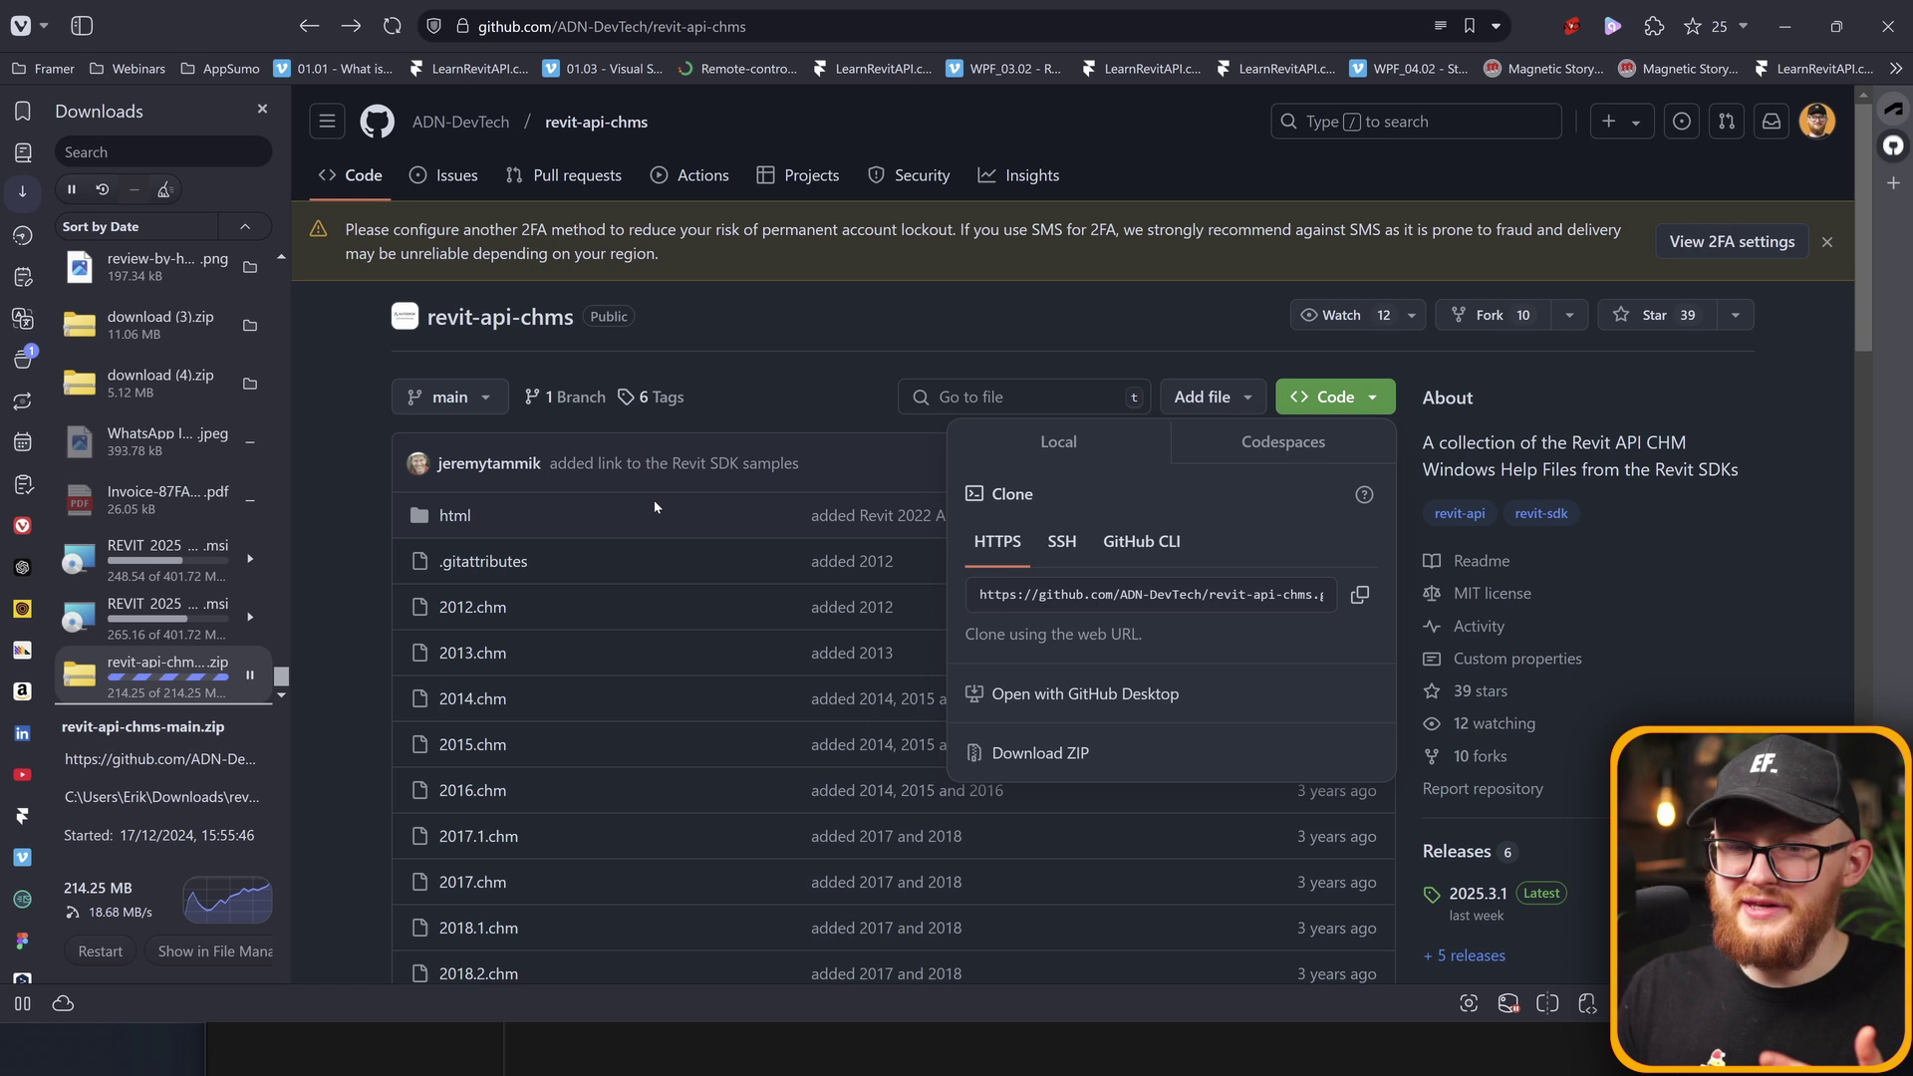
scroll(637, 446, "down", 4)
scroll(542, 354, "down", 5)
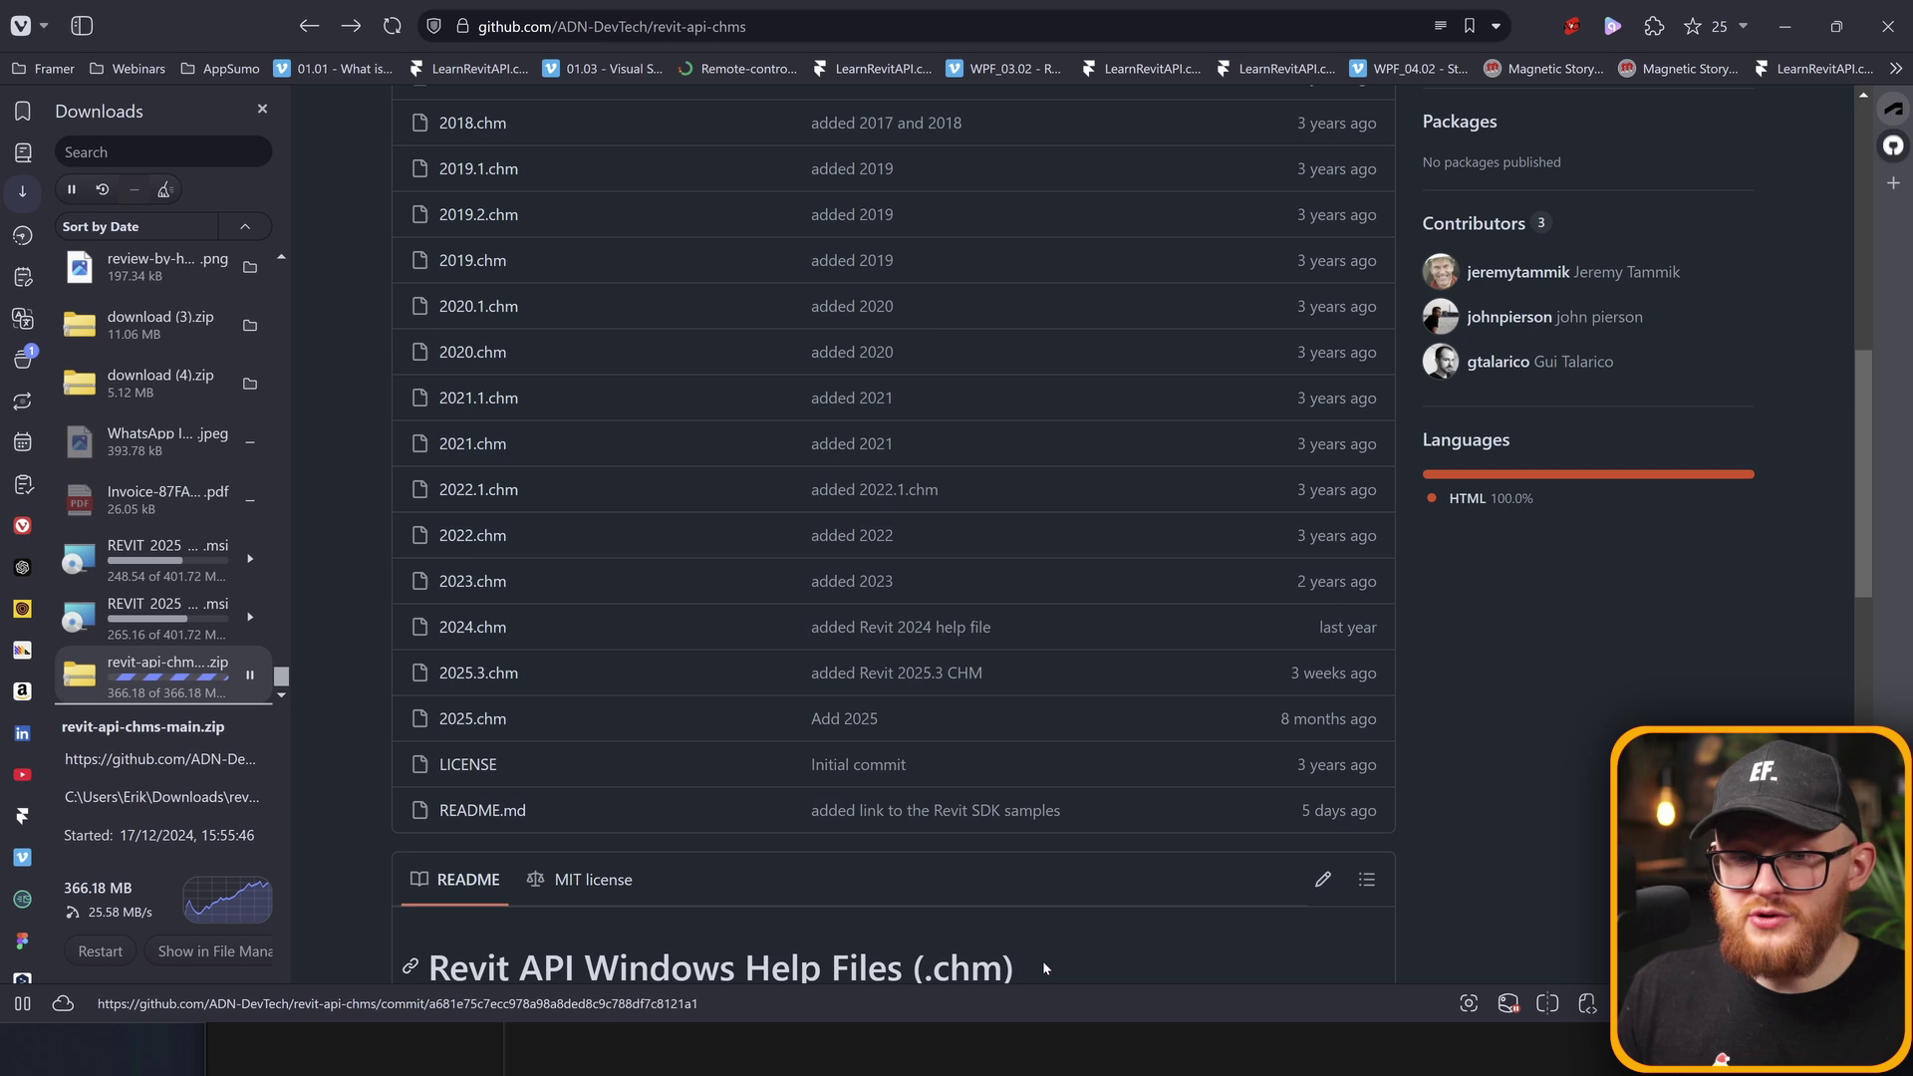
Reopen RevitAPI.chm from the Revit 2025.3 SDK folder and maximize the help window
key("alt+Tab")
left_click(626, 966)
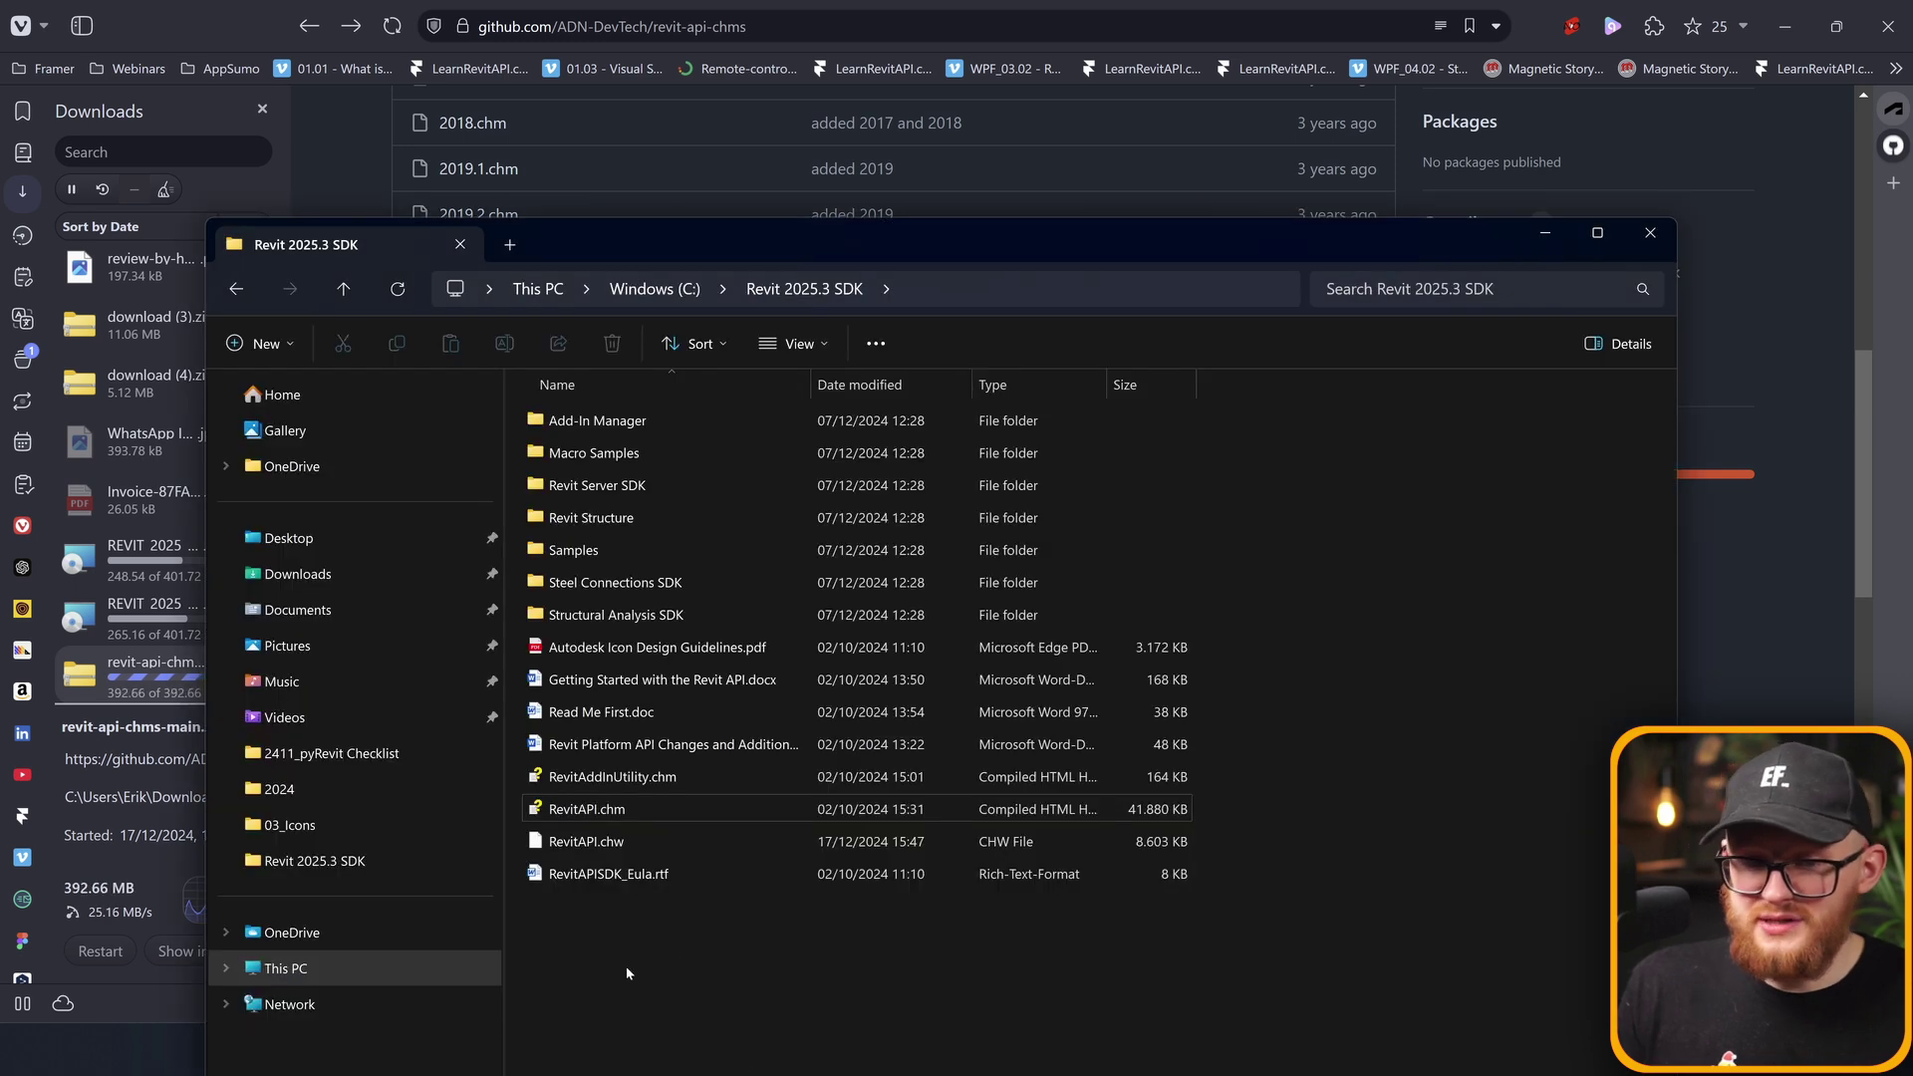
double_click(609, 813)
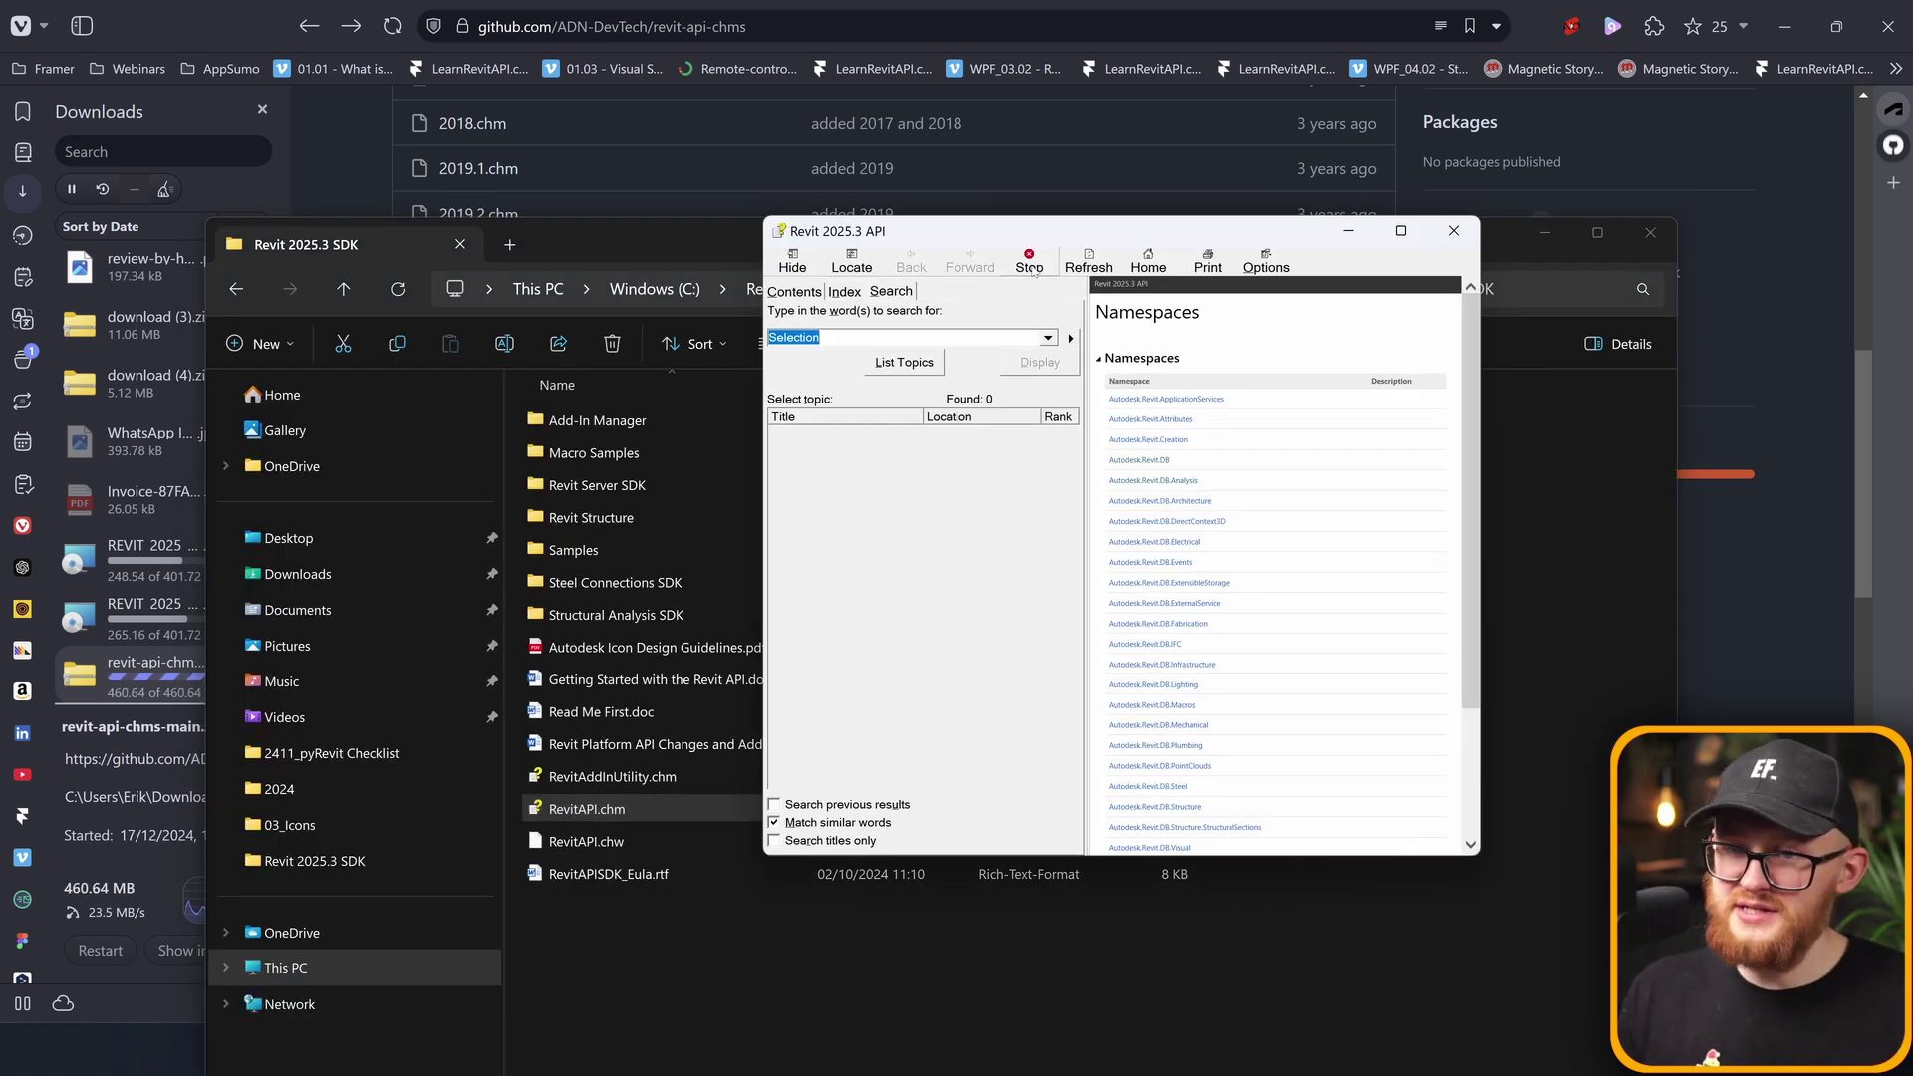
double_click(1042, 230)
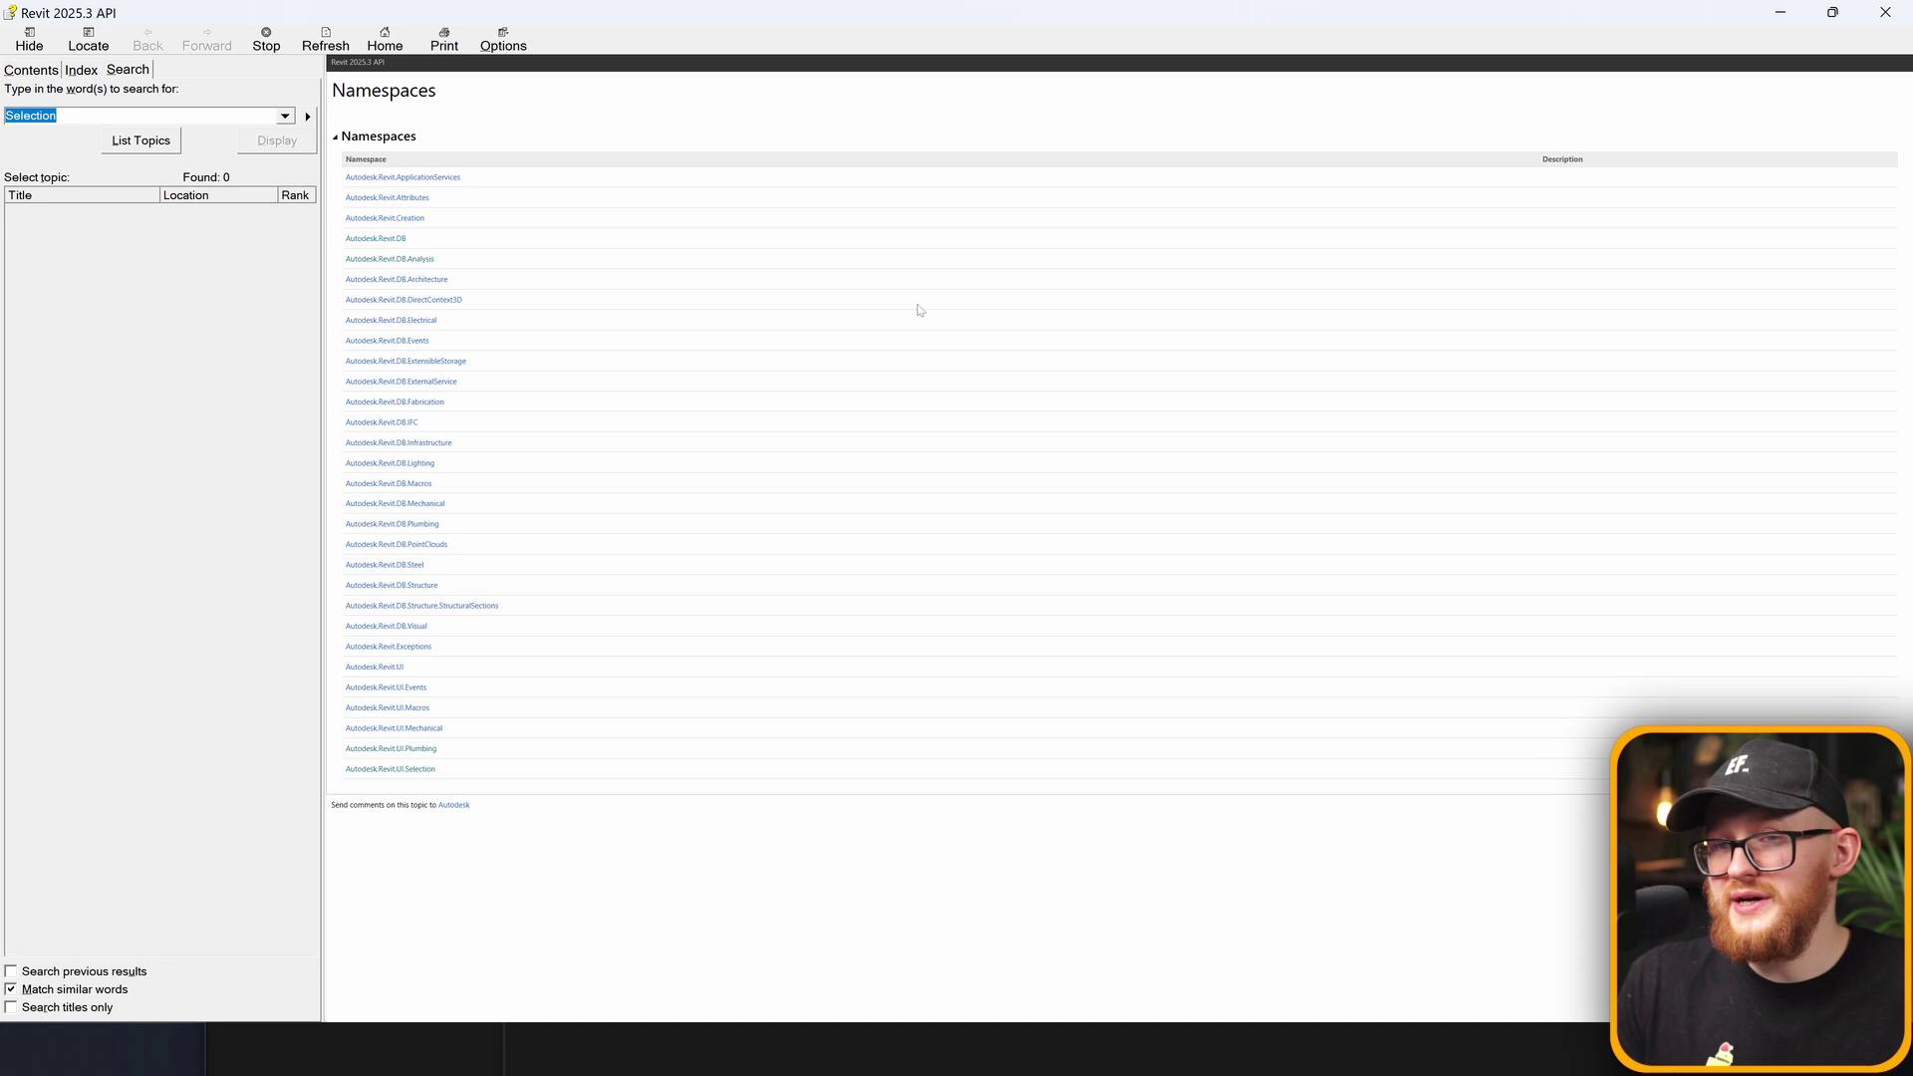